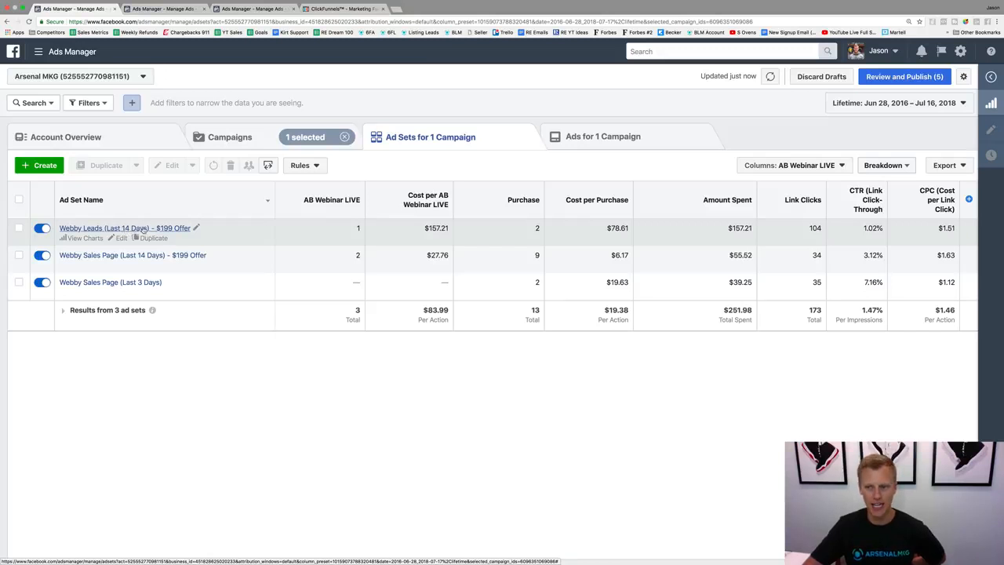
- Check the ad sets' daily budgets using the Performance column preset, and return to the AB Webinar LIVE preset
{"action": "left_click", "coordinate": [827, 168]}
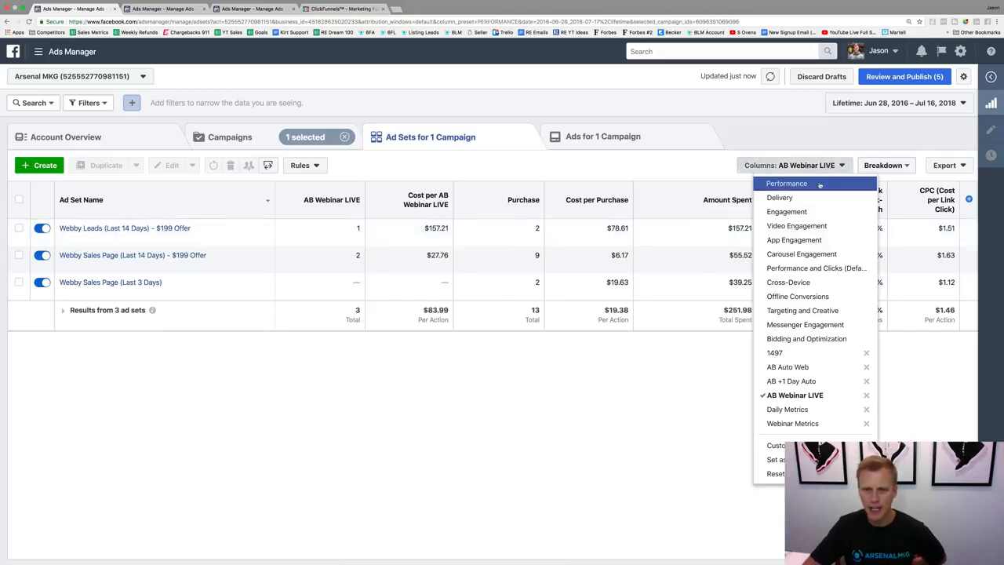
{"action": "left_click", "coordinate": [819, 184]}
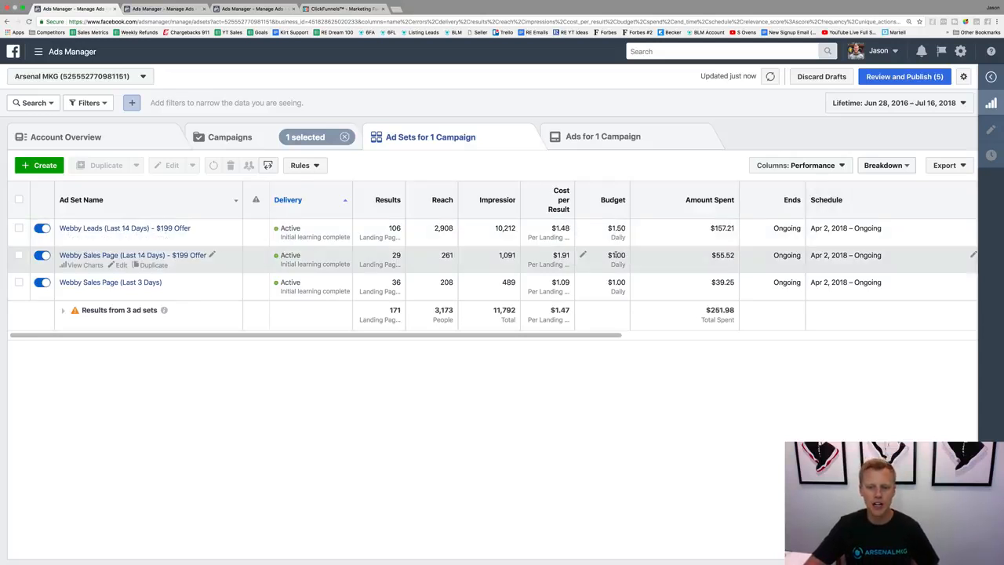
{"action": "left_click", "coordinate": [819, 168]}
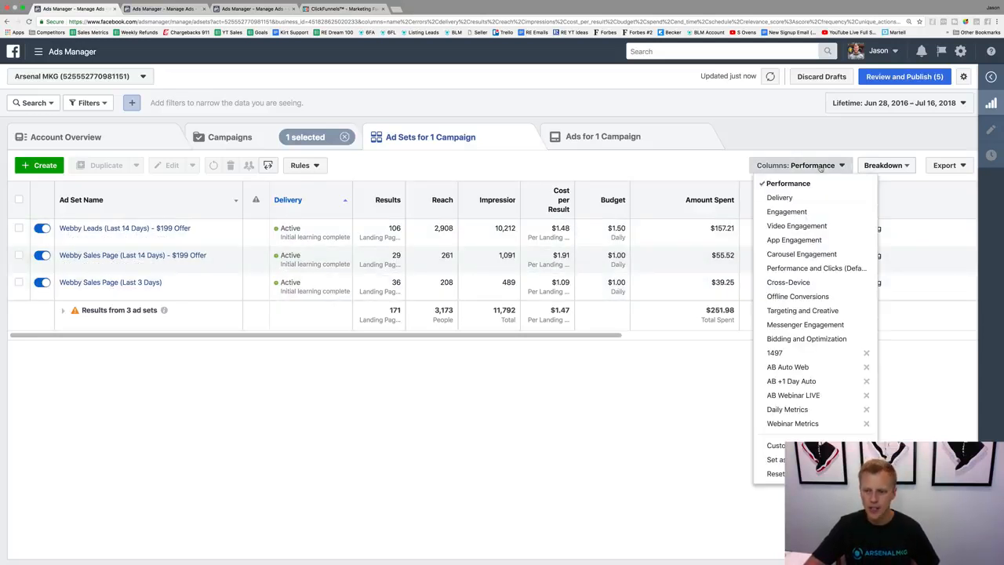
{"action": "left_click", "coordinate": [811, 395]}
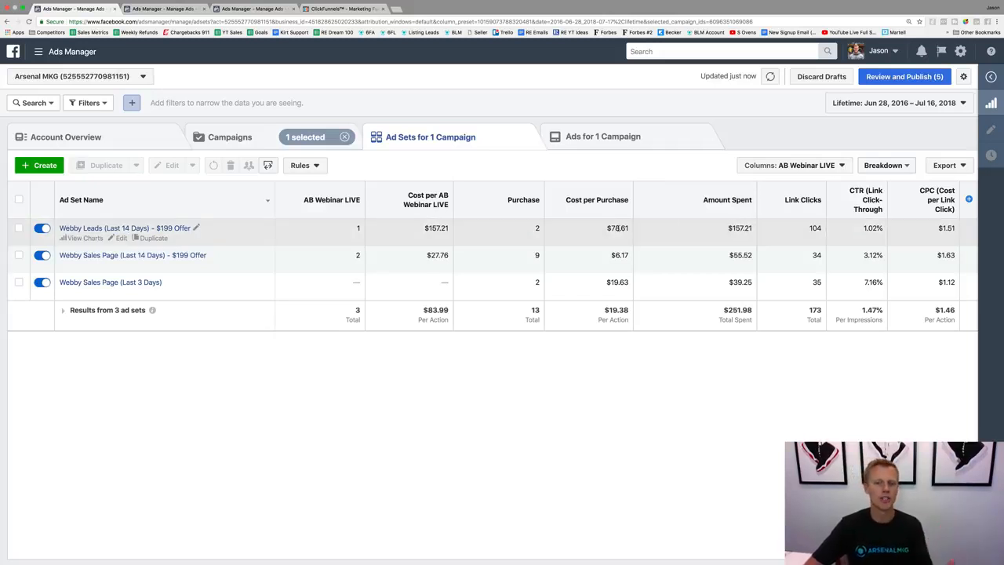
- Select the Webby Sales Page 14-day and 3-day ad sets in turn to compare their purchases and cost per purchase
{"action": "double_click", "coordinate": [537, 255]}
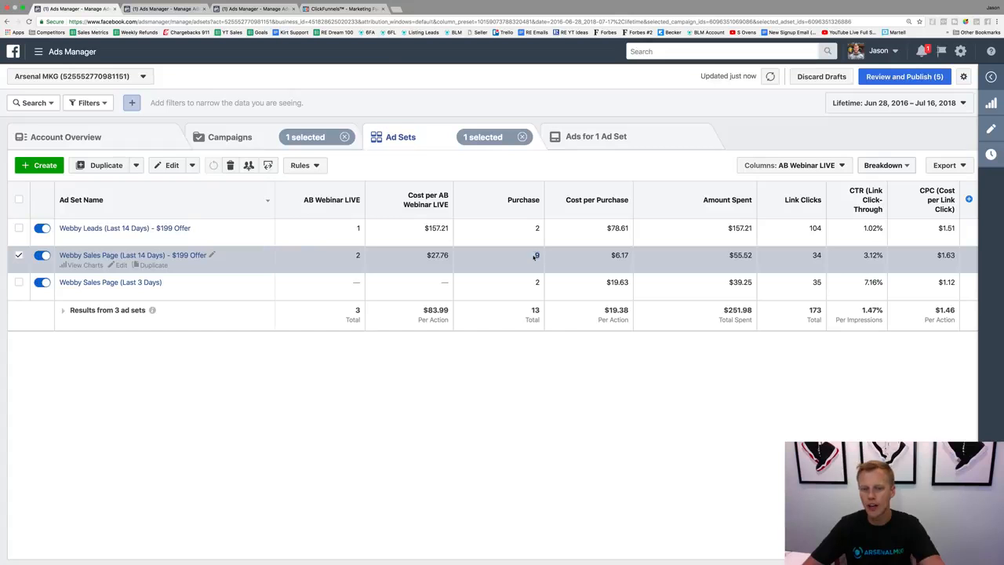
{"action": "left_click", "coordinate": [538, 283]}
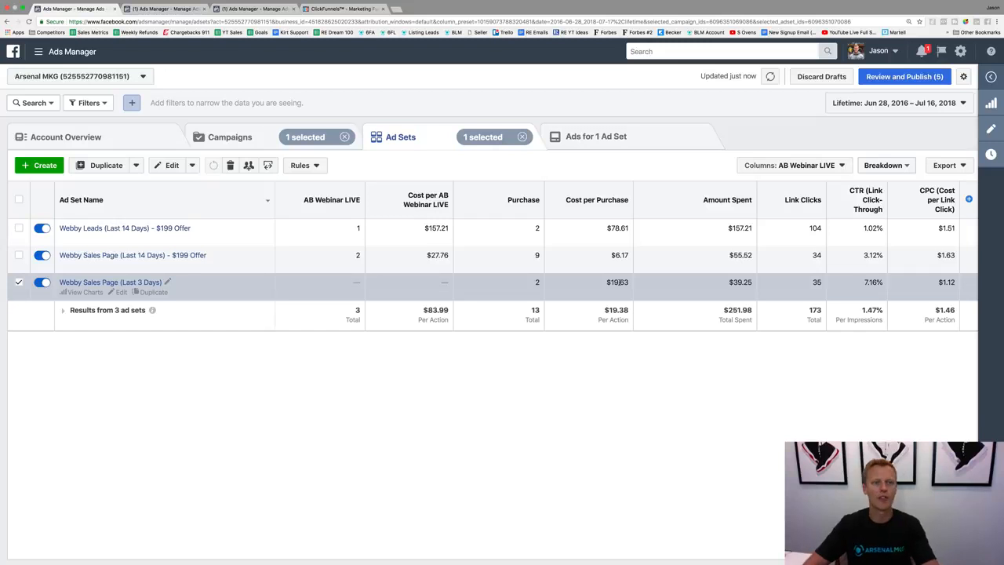
- Switch to the second campaign's ad sets and examine purchases, cost per purchase and amount spent across the whole list
{"action": "left_click", "coordinate": [165, 10]}
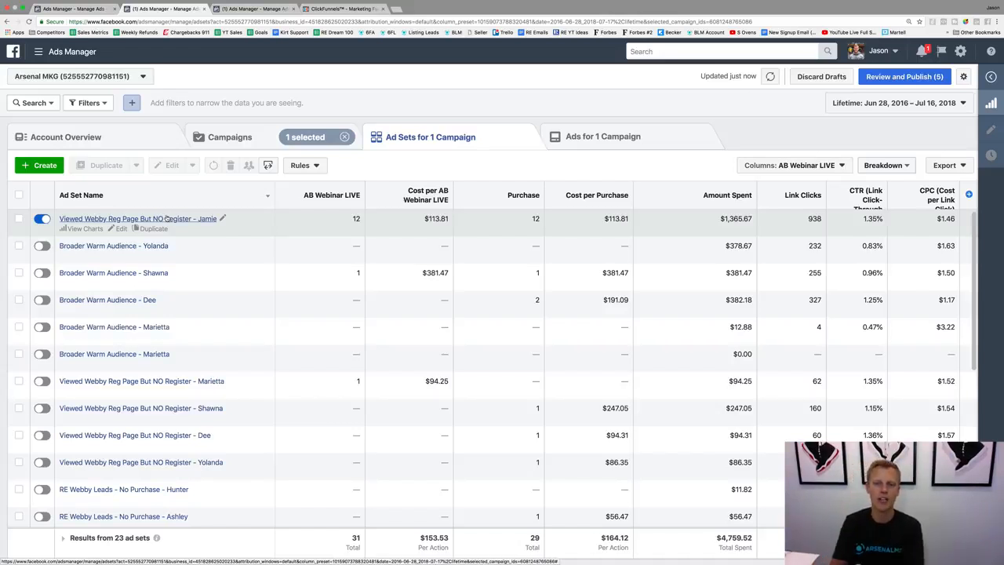
{"action": "mouse_move", "coordinate": [536, 226]}
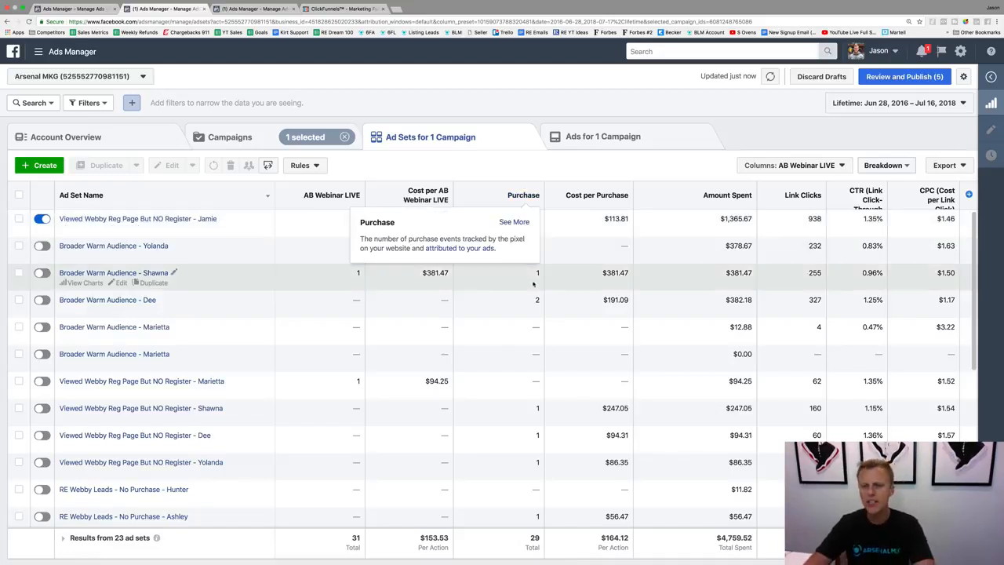
{"action": "scroll", "coordinate": [535, 398], "scroll_direction": "down", "scroll_amount": 3}
{"action": "scroll", "coordinate": [536, 400], "scroll_direction": "down", "scroll_amount": 1}
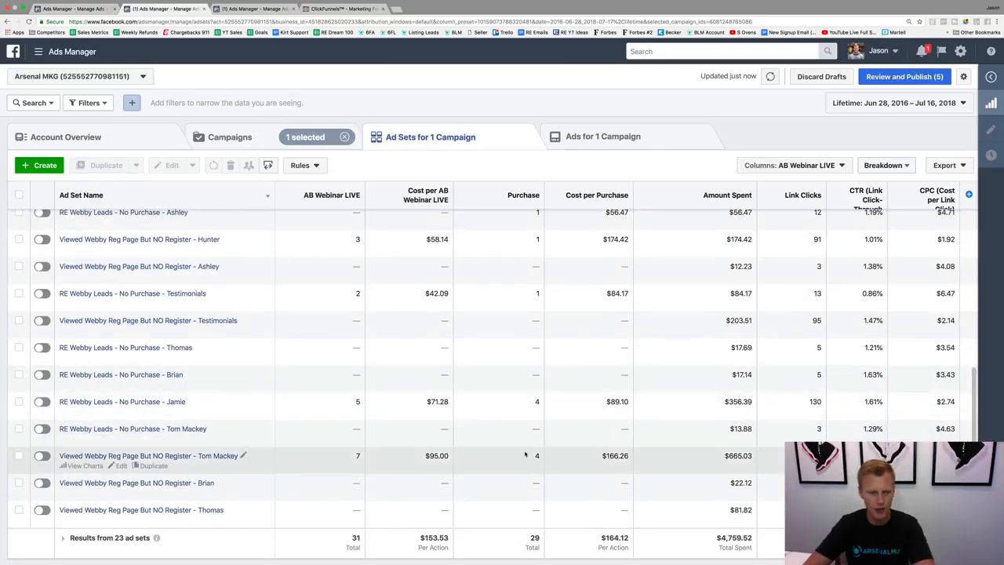
{"action": "scroll", "coordinate": [470, 435], "scroll_direction": "up", "scroll_amount": 1}
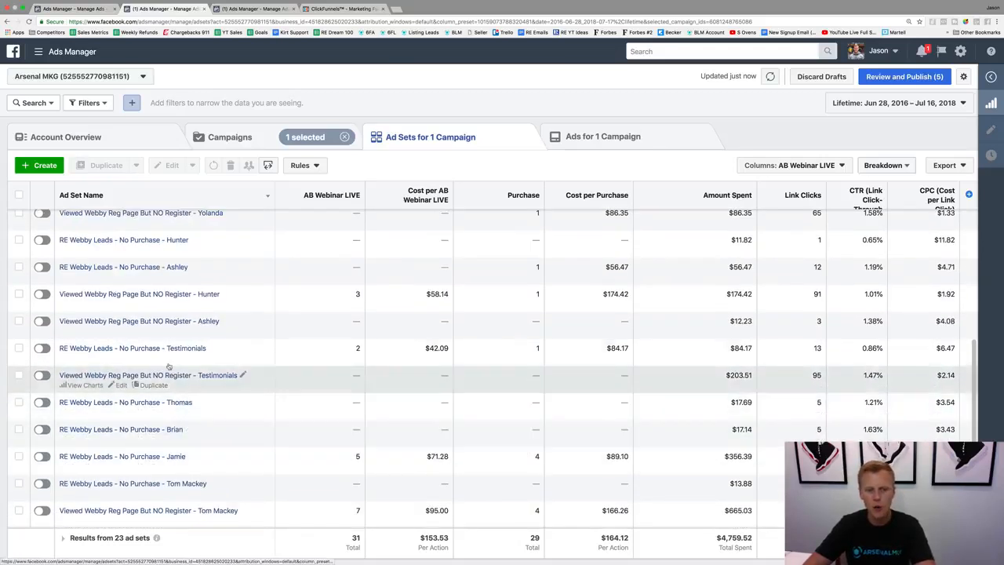
{"action": "scroll", "coordinate": [182, 324], "scroll_direction": "up", "scroll_amount": 1}
{"action": "scroll", "coordinate": [182, 324], "scroll_direction": "up", "scroll_amount": 5}
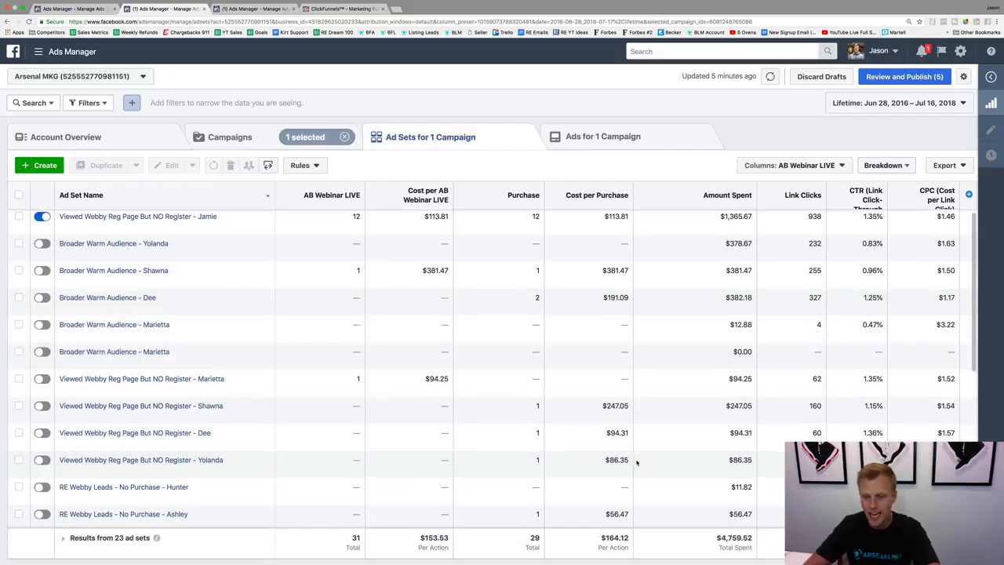
{"action": "scroll", "coordinate": [636, 462], "scroll_direction": "down", "scroll_amount": 2}
{"action": "scroll", "coordinate": [604, 455], "scroll_direction": "down", "scroll_amount": 3}
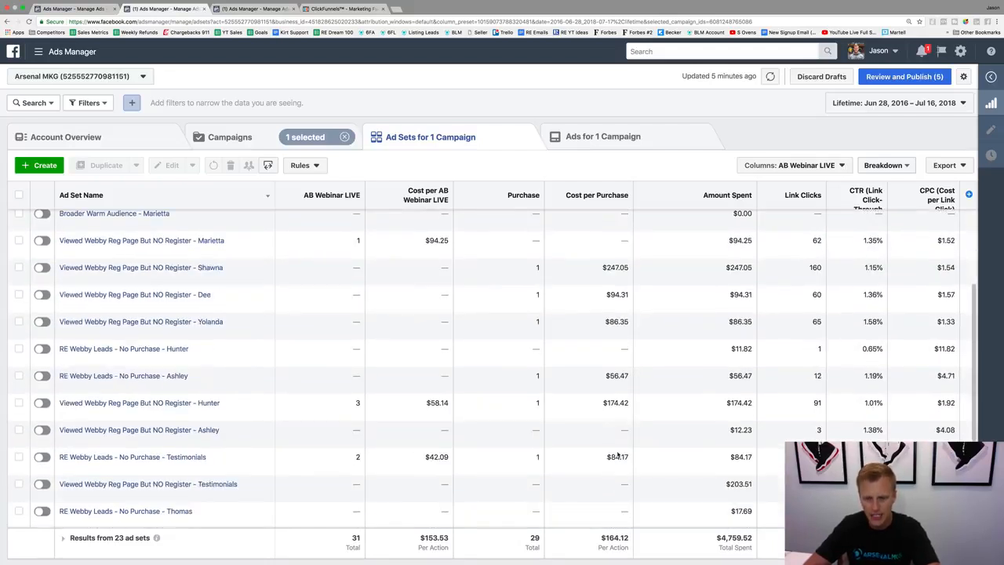
{"action": "scroll", "coordinate": [614, 453], "scroll_direction": "down", "scroll_amount": 5}
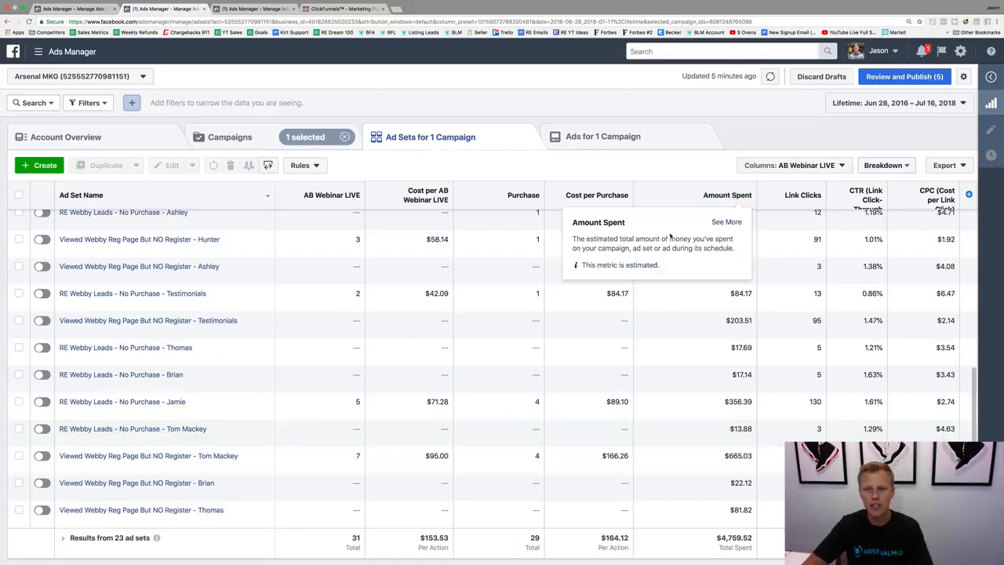
{"action": "scroll", "coordinate": [628, 274], "scroll_direction": "up", "scroll_amount": 5}
- Apply the Performance column preset to this campaign's ad sets and to those of the first campaign
{"action": "left_click", "coordinate": [794, 165]}
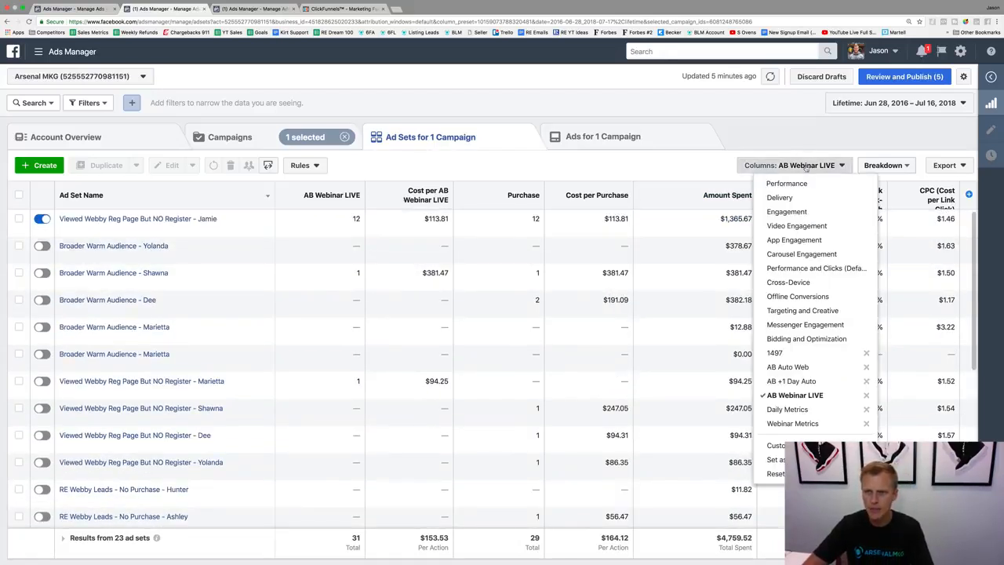
{"action": "left_click", "coordinate": [800, 182]}
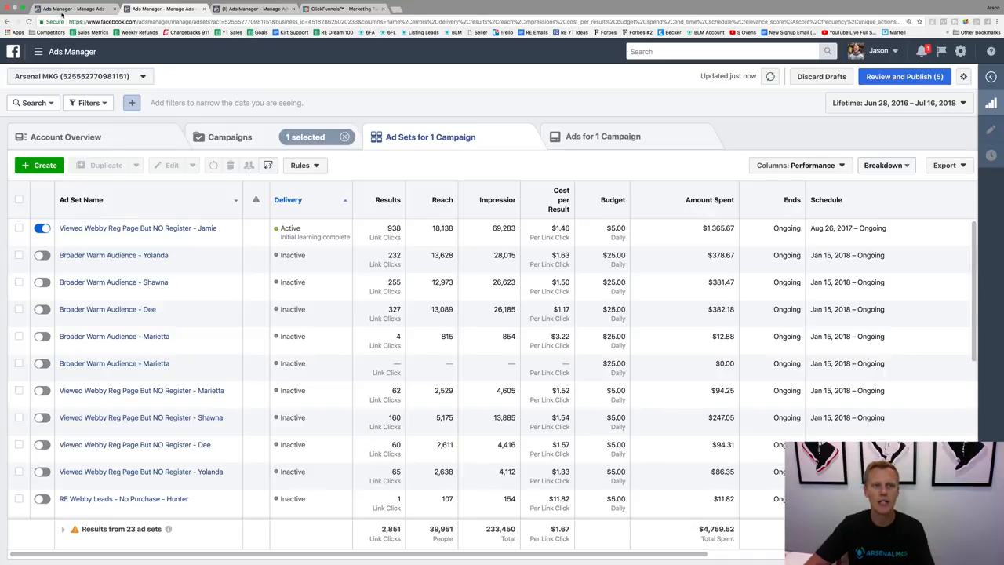
{"action": "left_click", "coordinate": [62, 10]}
{"action": "left_click", "coordinate": [792, 164]}
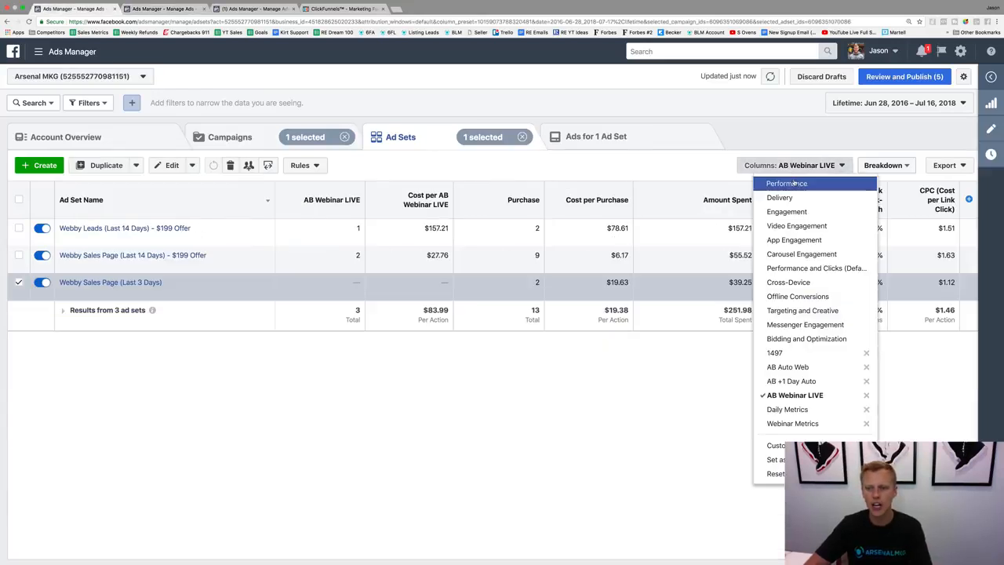
{"action": "left_click", "coordinate": [784, 181]}
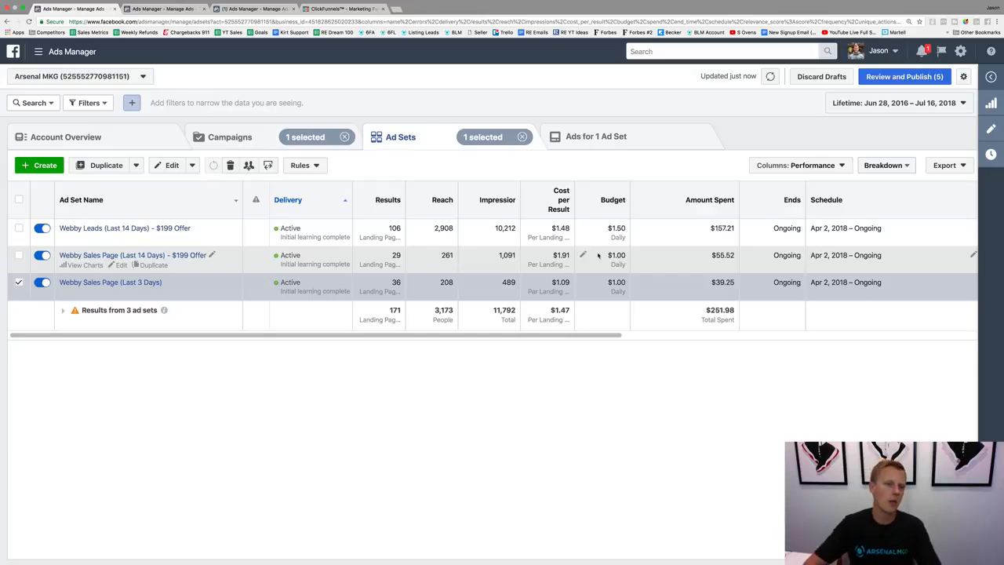
- Pass by the other ad account's campaigns, switch to ClickFunnels, and open the live Sales Page of the webinar sales funnel
{"action": "left_click", "coordinate": [240, 10]}
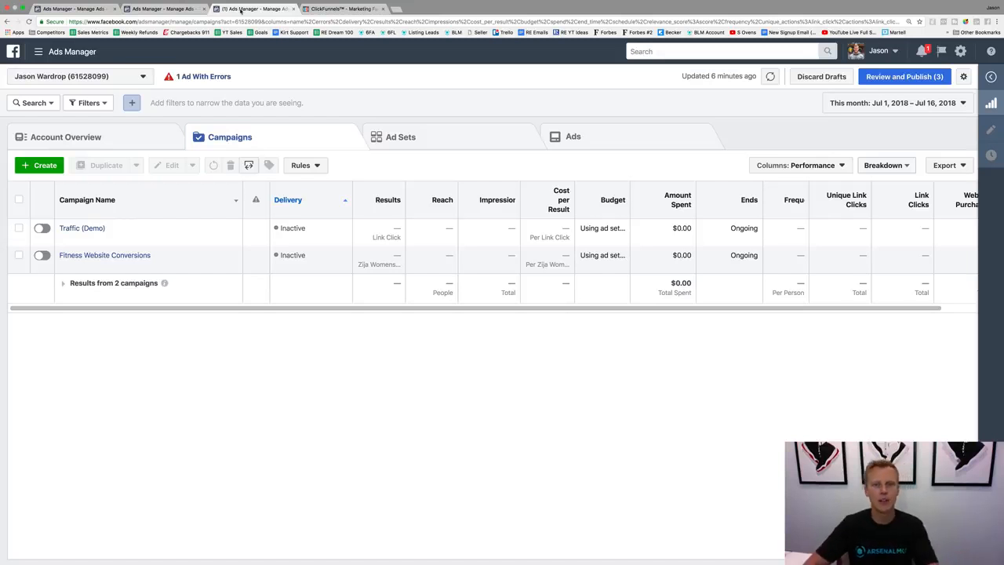
{"action": "left_click", "coordinate": [326, 9]}
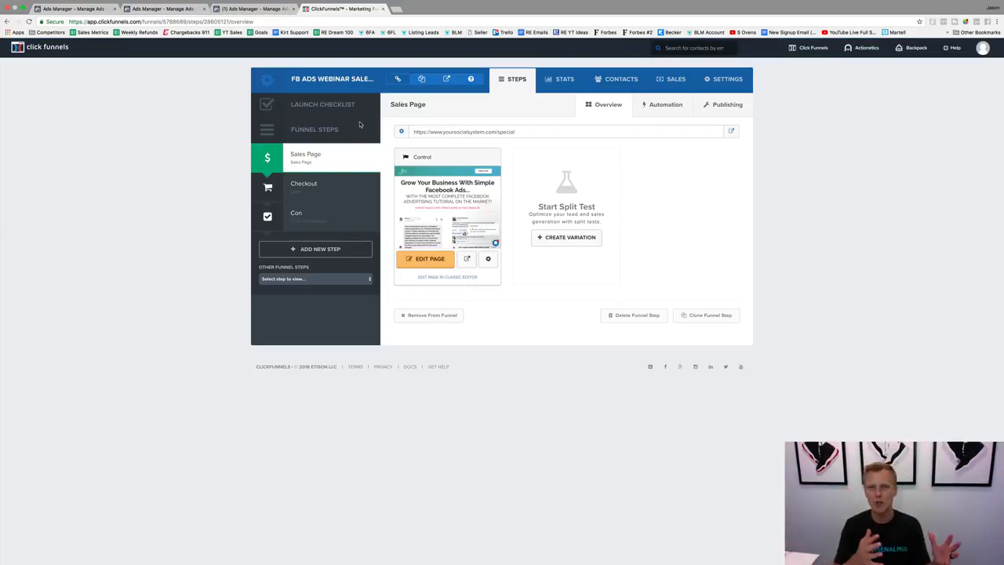
{"action": "left_click", "coordinate": [732, 132]}
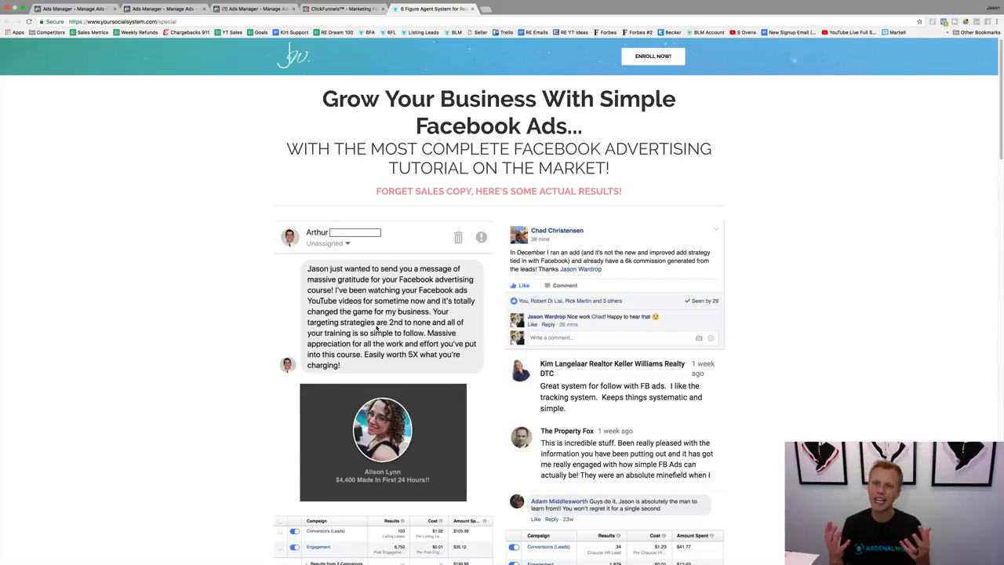
- Examine the sales page's testimonials, bonuses, full-pay and payment-plan options, and return to its headline
{"action": "scroll", "coordinate": [383, 368], "scroll_direction": "down", "scroll_amount": 15}
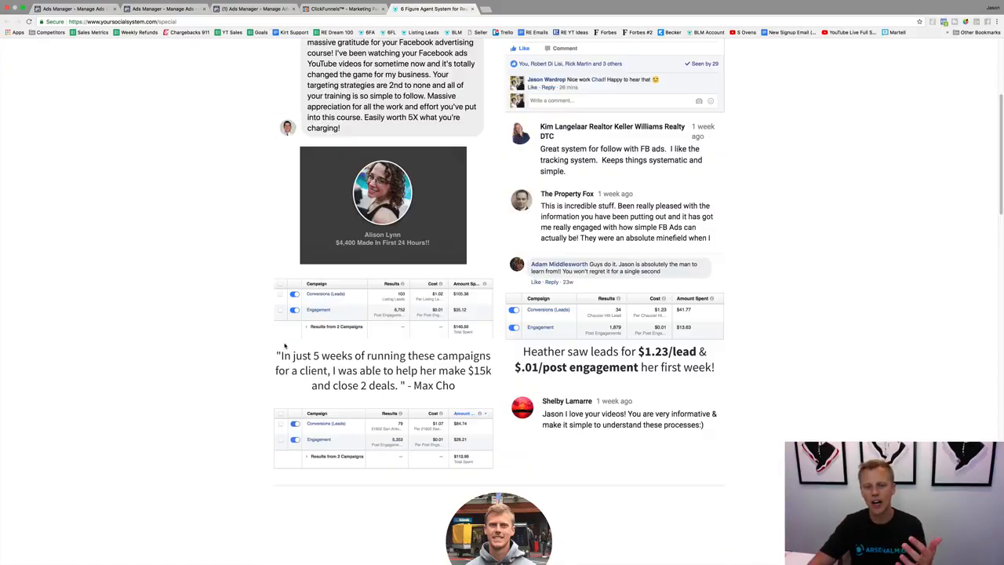
{"action": "scroll", "coordinate": [285, 345], "scroll_direction": "down", "scroll_amount": 4}
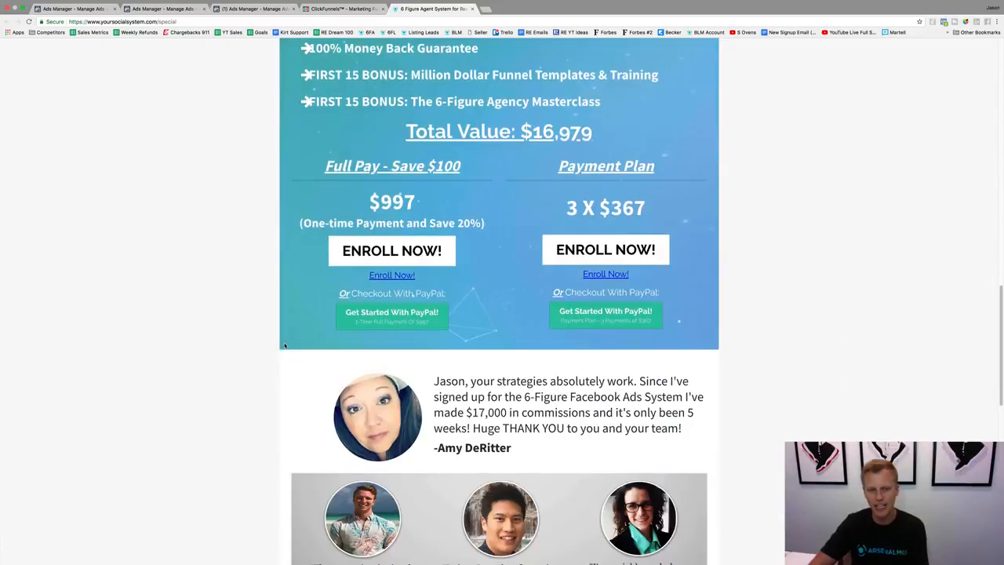
{"action": "scroll", "coordinate": [299, 275], "scroll_direction": "down", "scroll_amount": 7}
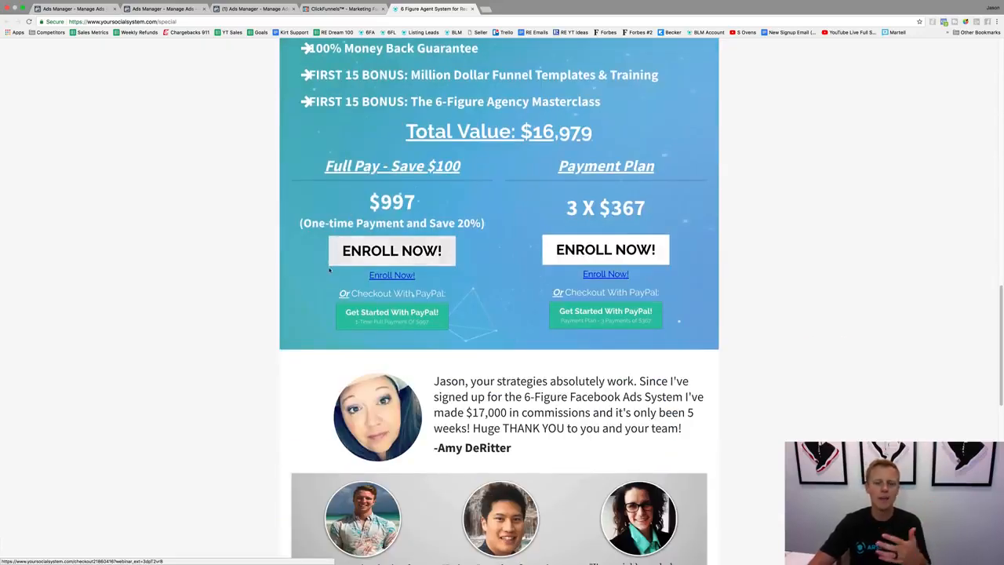
{"action": "scroll", "coordinate": [299, 275], "scroll_direction": "up", "scroll_amount": 20}
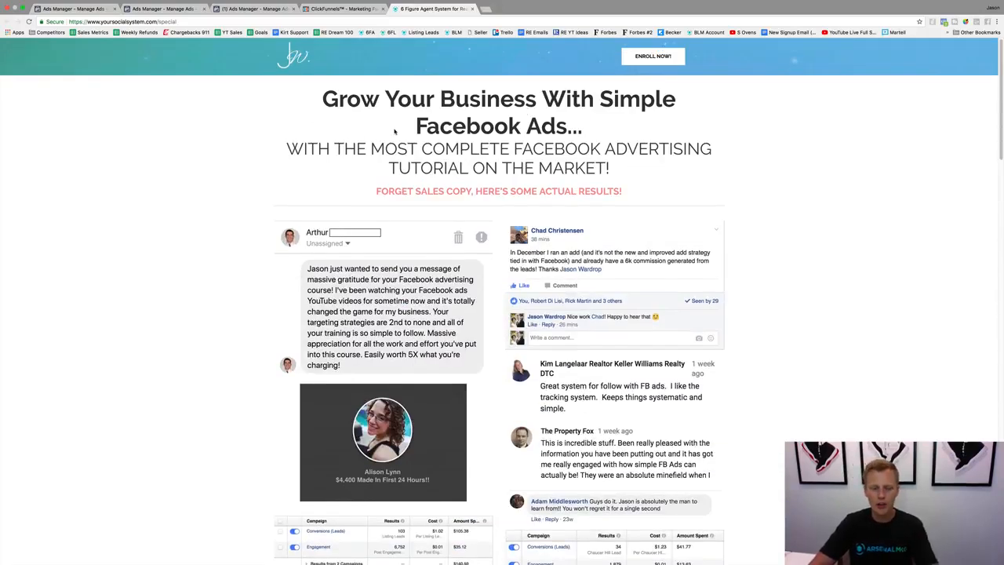
- Open the order form from the sales page's enrollment link, and open the Con step's live page from ClickFunnels
{"action": "left_click", "coordinate": [637, 58]}
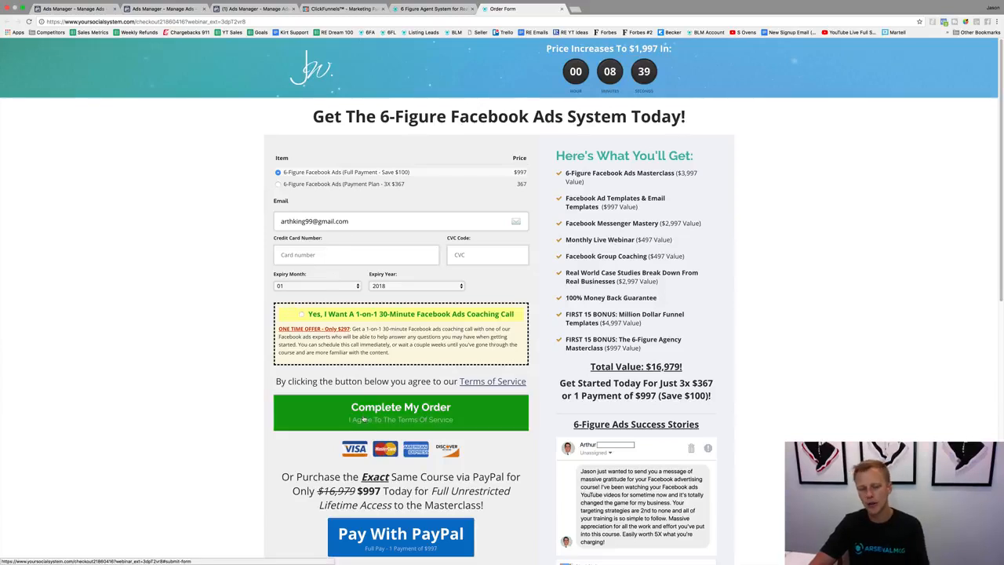
{"action": "left_click", "coordinate": [345, 8]}
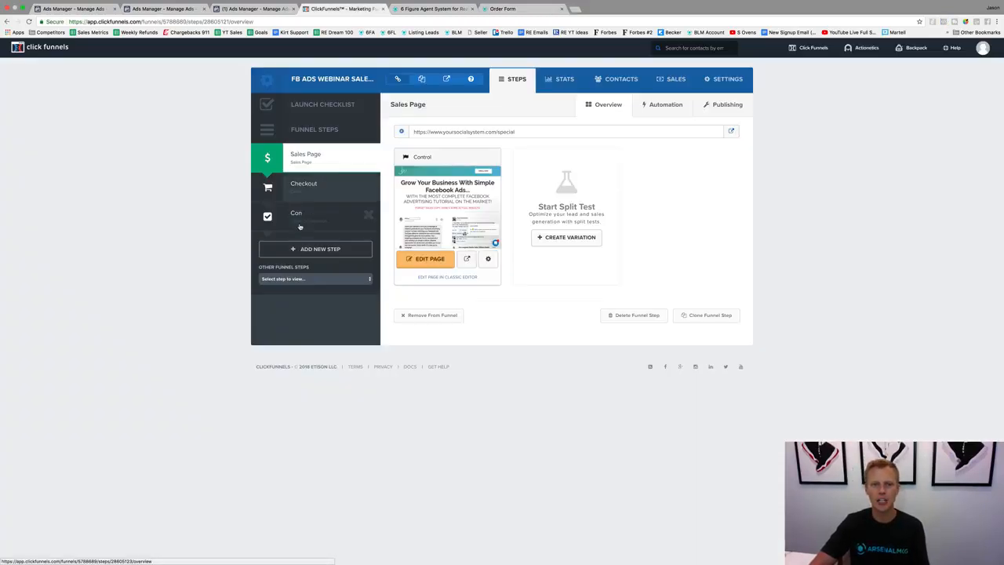
{"action": "left_click", "coordinate": [731, 131]}
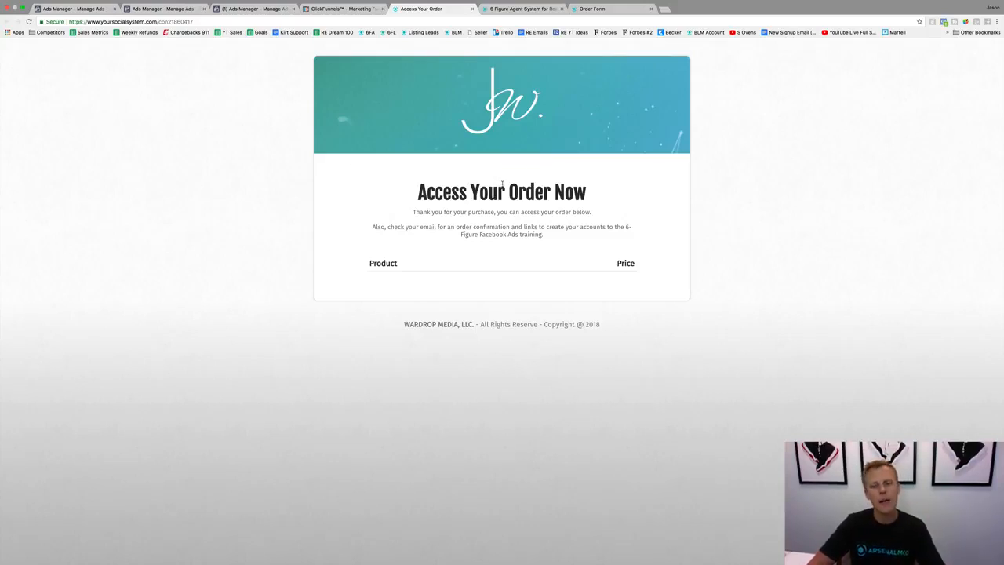
- Review the funnel sequence across the sales page, order form and order confirmation page, including the order form's payment options
{"action": "left_click", "coordinate": [523, 9]}
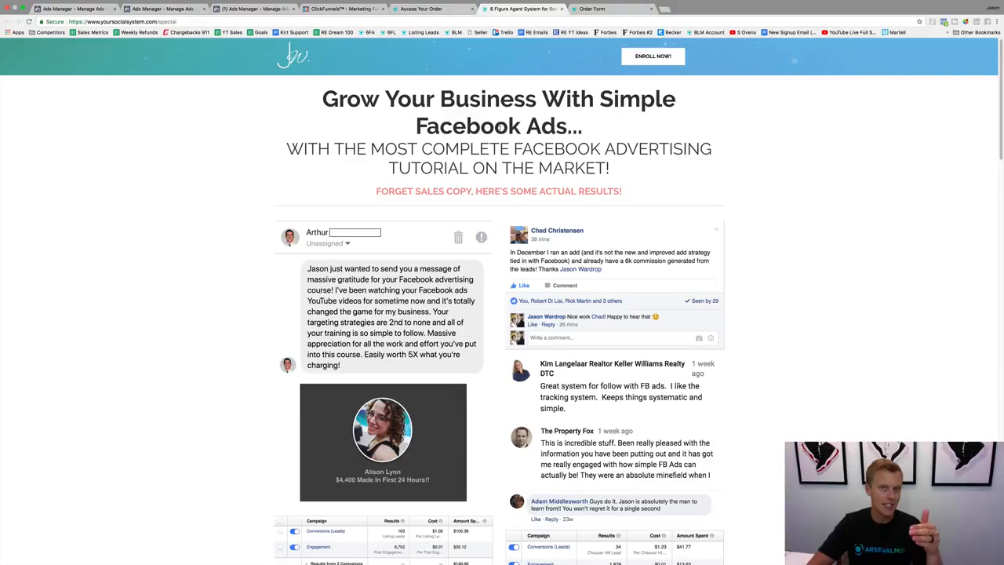
{"action": "left_click", "coordinate": [592, 9]}
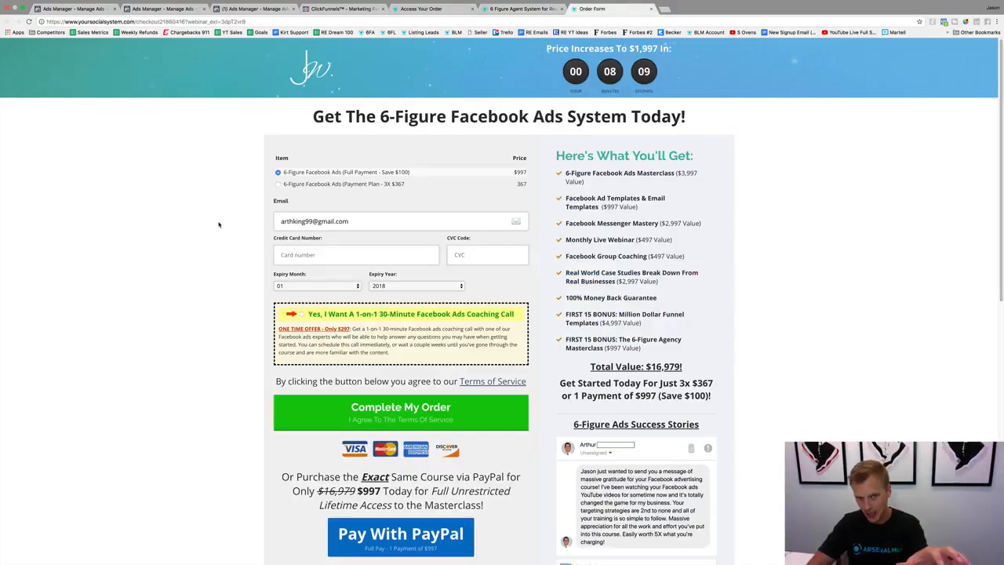
{"action": "left_click", "coordinate": [411, 8]}
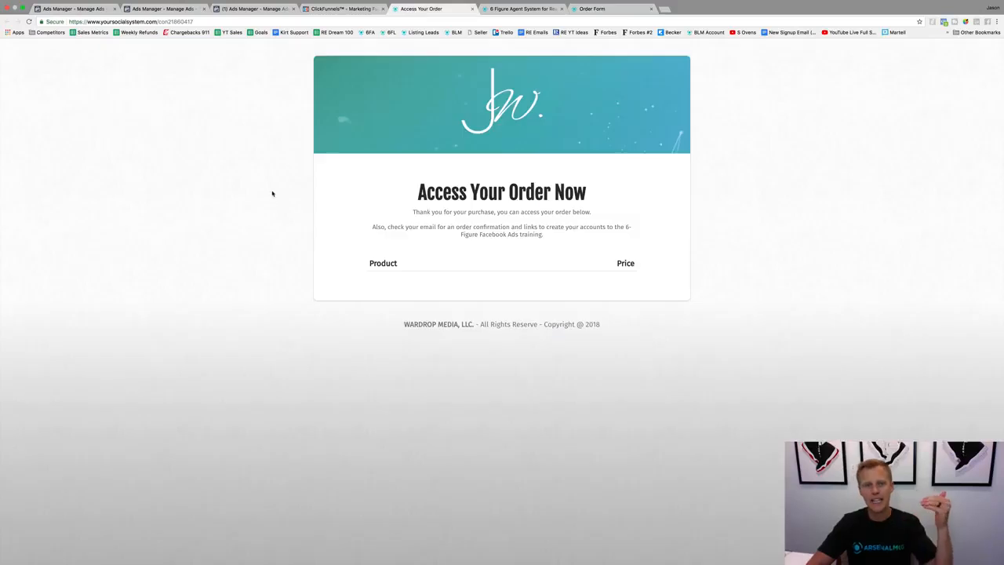
{"action": "left_click", "coordinate": [579, 10]}
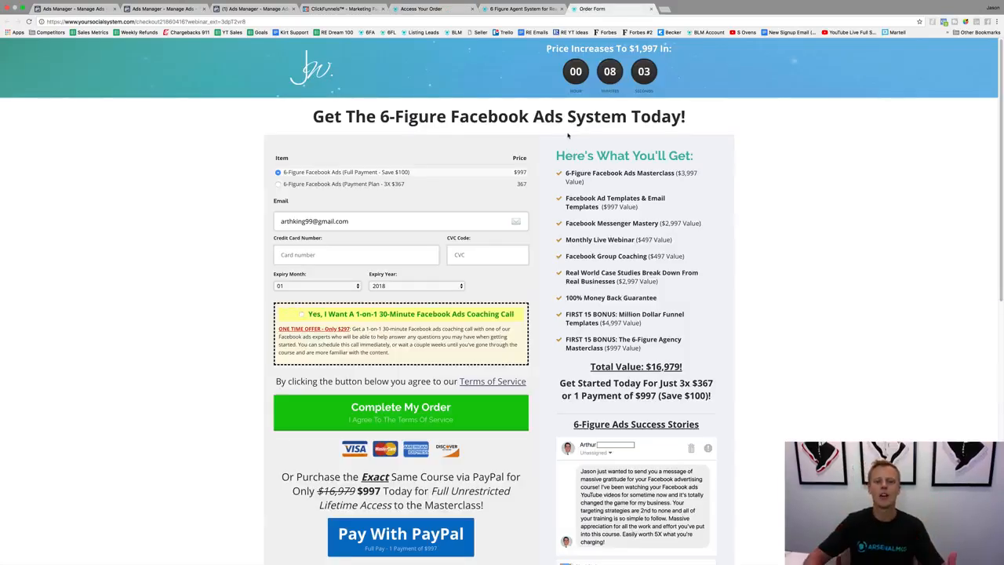
{"action": "scroll", "coordinate": [165, 228], "scroll_direction": "down", "scroll_amount": 5}
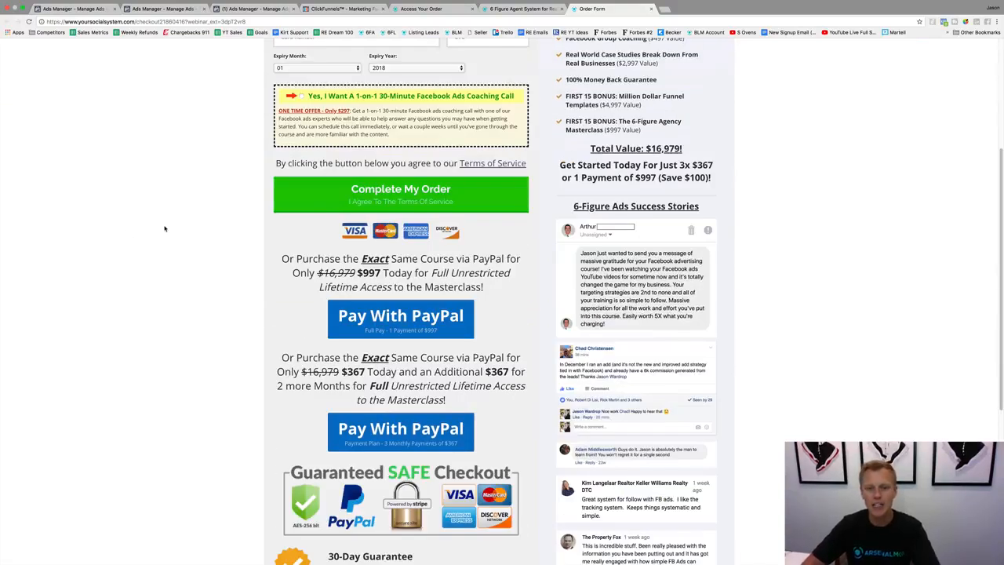
{"action": "scroll", "coordinate": [164, 229], "scroll_direction": "up", "scroll_amount": 1}
- Return to the sales page, follow its enrollment link to the order form again, and look over the checkout page
{"action": "left_click", "coordinate": [512, 10]}
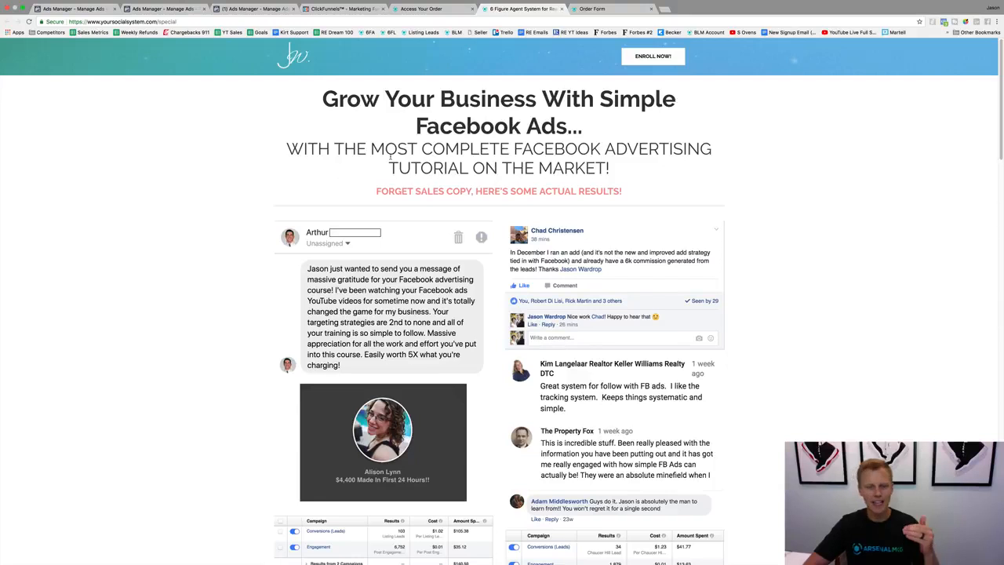
{"action": "left_click", "coordinate": [663, 60]}
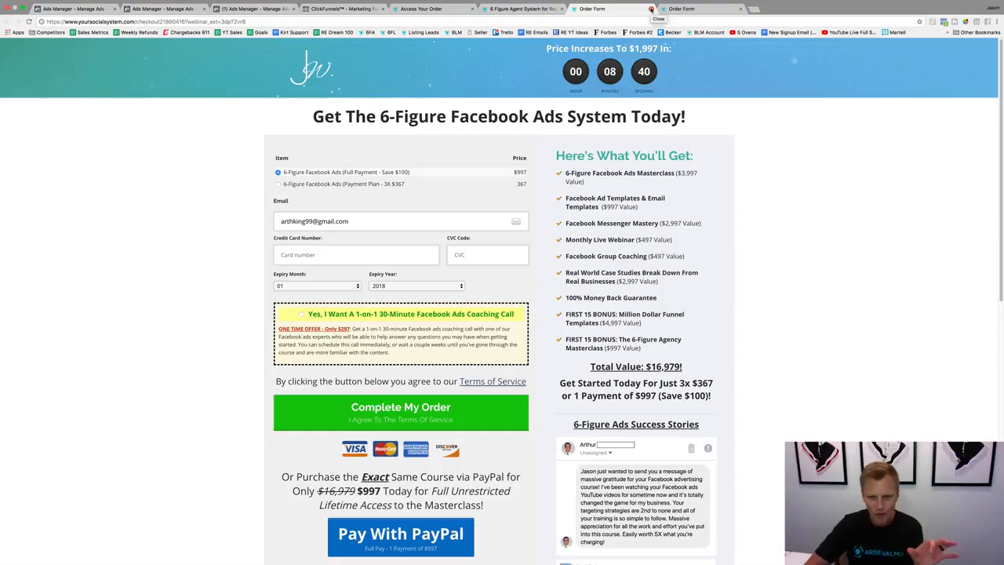
{"action": "scroll", "coordinate": [227, 262], "scroll_direction": "down", "scroll_amount": 5}
{"action": "scroll", "coordinate": [228, 261], "scroll_direction": "up", "scroll_amount": 5}
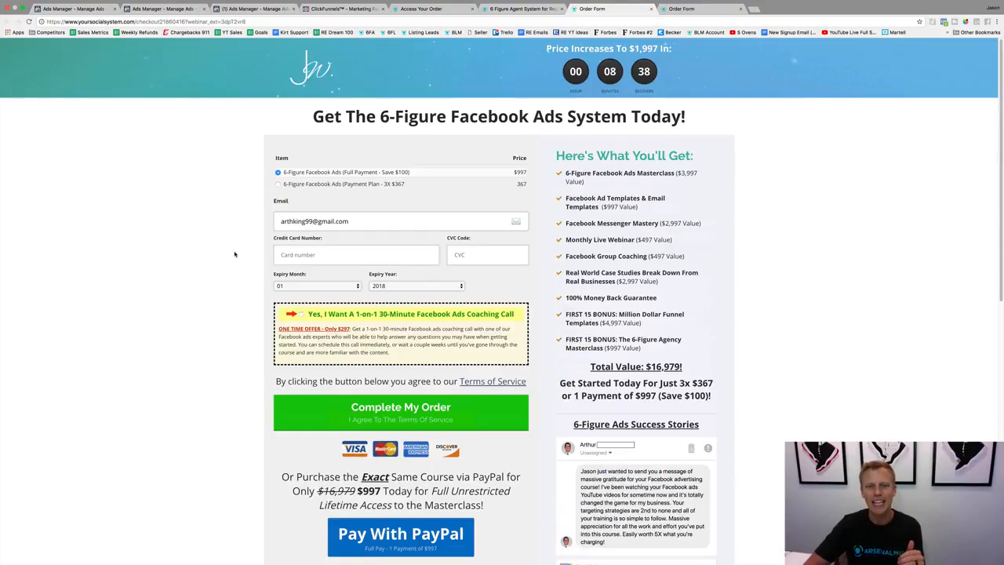
- Close the duplicate order form page and move the order confirmation page's browser tab behind the order form
{"action": "left_click", "coordinate": [650, 10]}
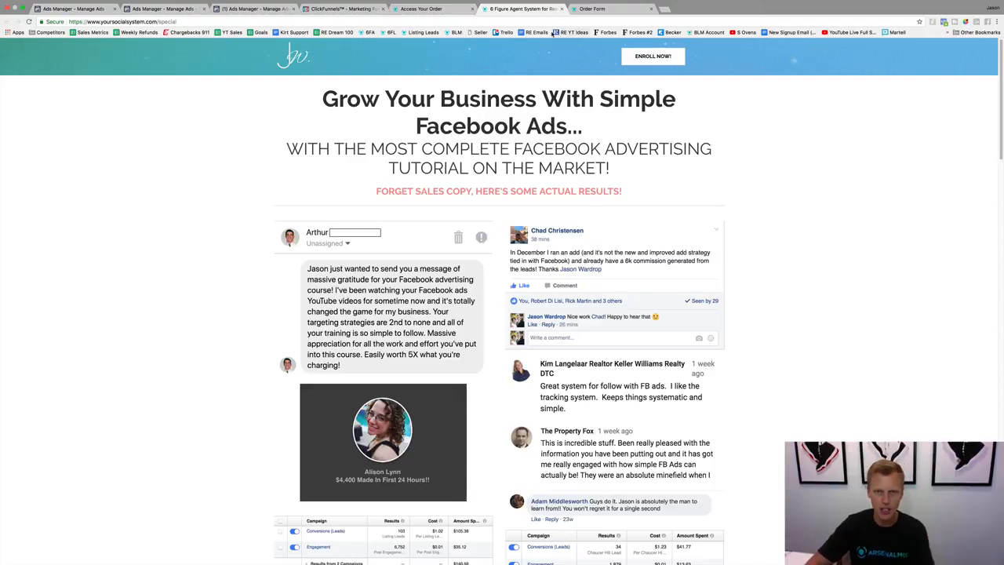
{"action": "left_click", "coordinate": [594, 9]}
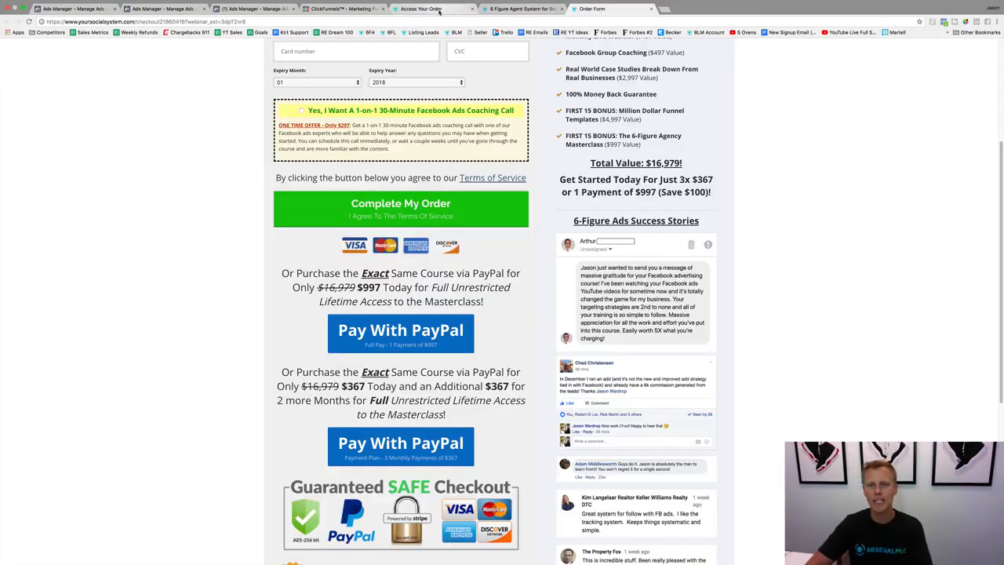
{"action": "left_click_drag", "start_coordinate": [436, 9], "coordinate": [609, 18]}
{"action": "left_click", "coordinate": [616, 16]}
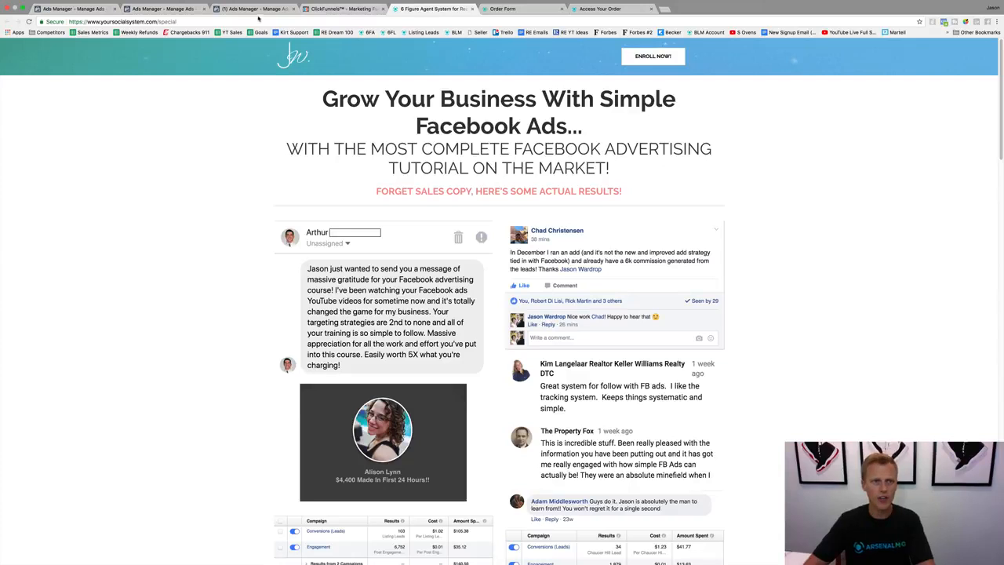
- Copy the sales page URL, switch to Ads Manager, search for "audience" and open the Audiences page
{"action": "left_click", "coordinate": [225, 21]}
{"action": "key", "text": "super+c"}
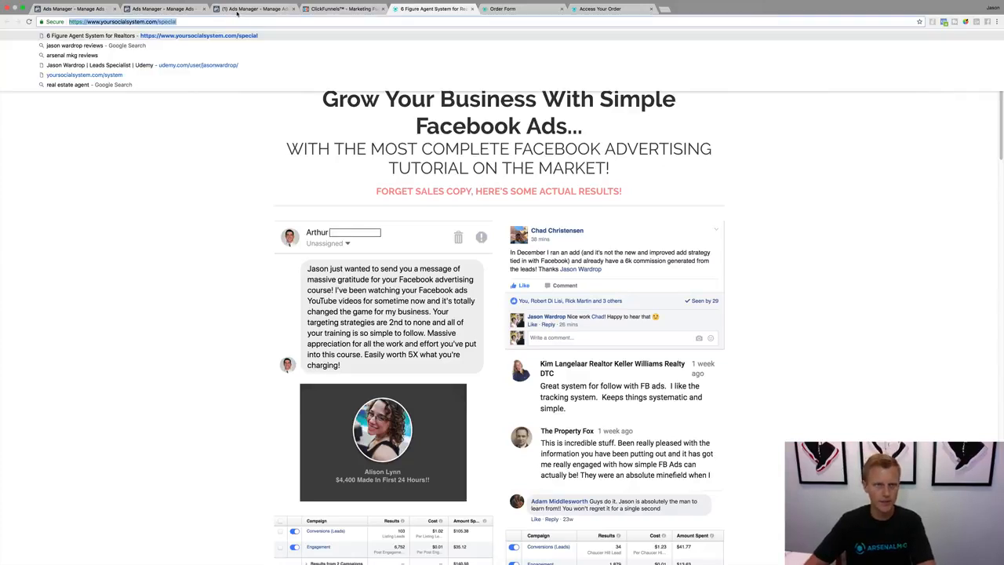
{"action": "left_click", "coordinate": [237, 10]}
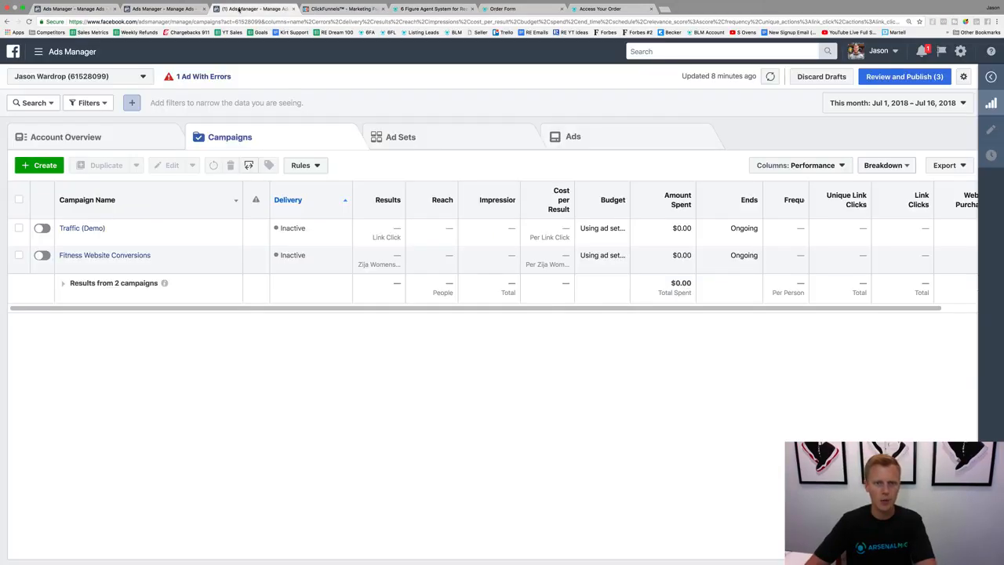
{"action": "left_click", "coordinate": [657, 52]}
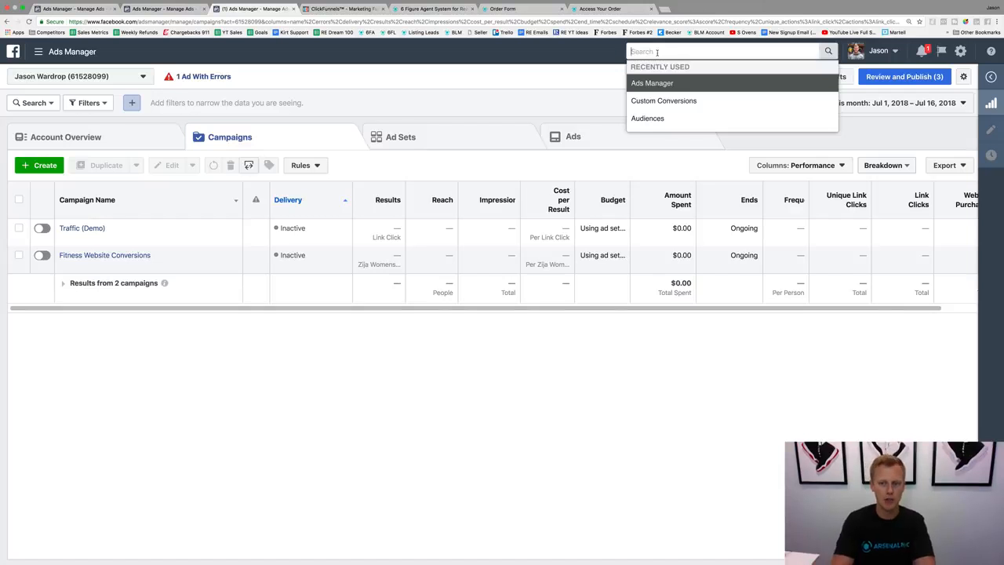
{"action": "type", "text": "audience"}
{"action": "left_click", "coordinate": [648, 100]}
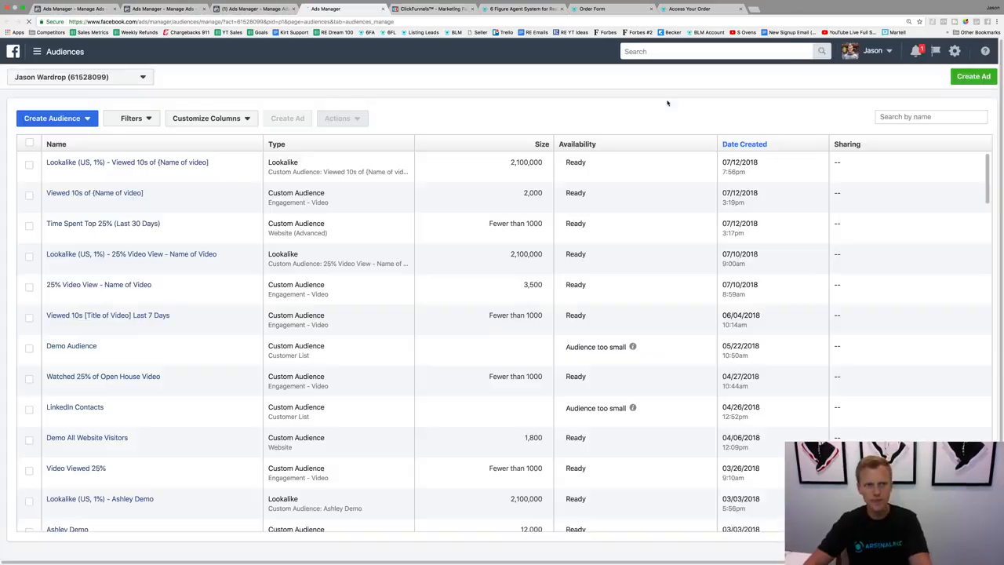
- Start a custom audience based on website traffic, limited to people who visited specific web pages
{"action": "left_click", "coordinate": [81, 121]}
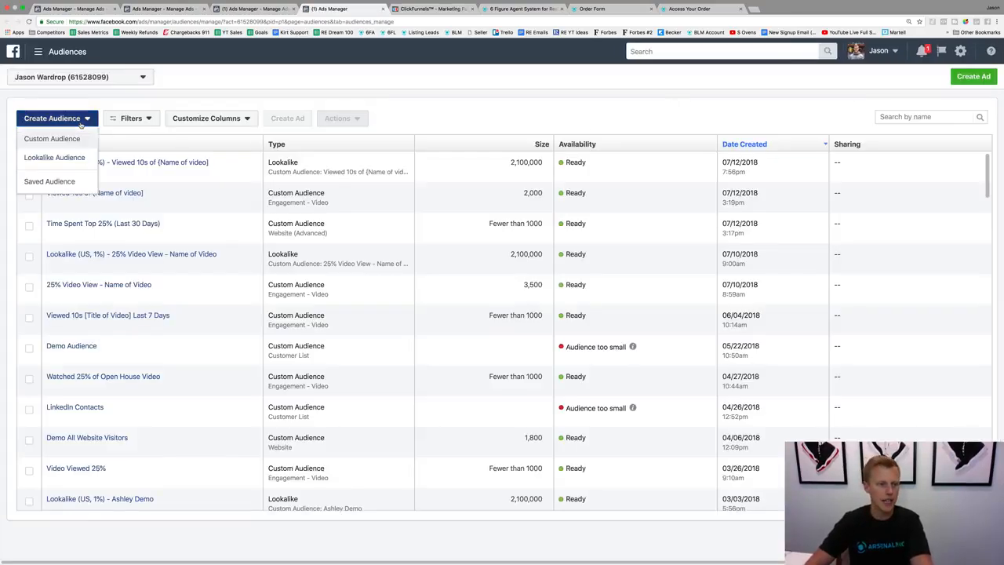
{"action": "left_click", "coordinate": [71, 138]}
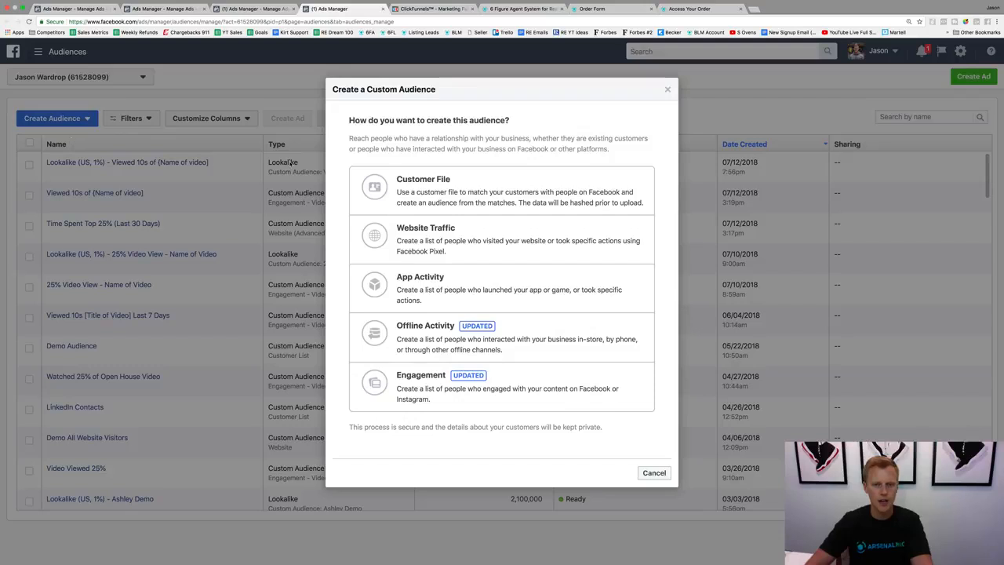
{"action": "left_click", "coordinate": [421, 233]}
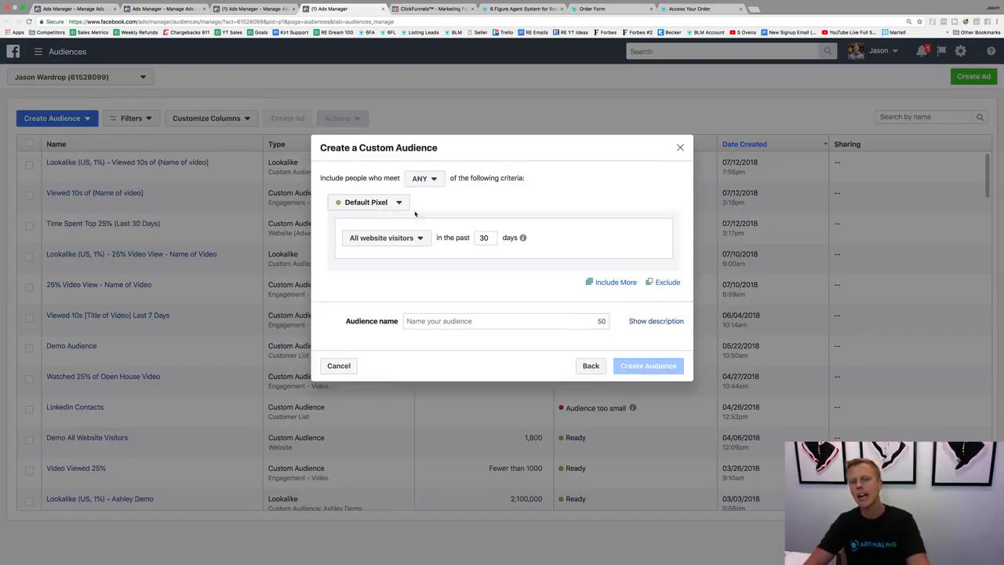
{"action": "left_click", "coordinate": [414, 240]}
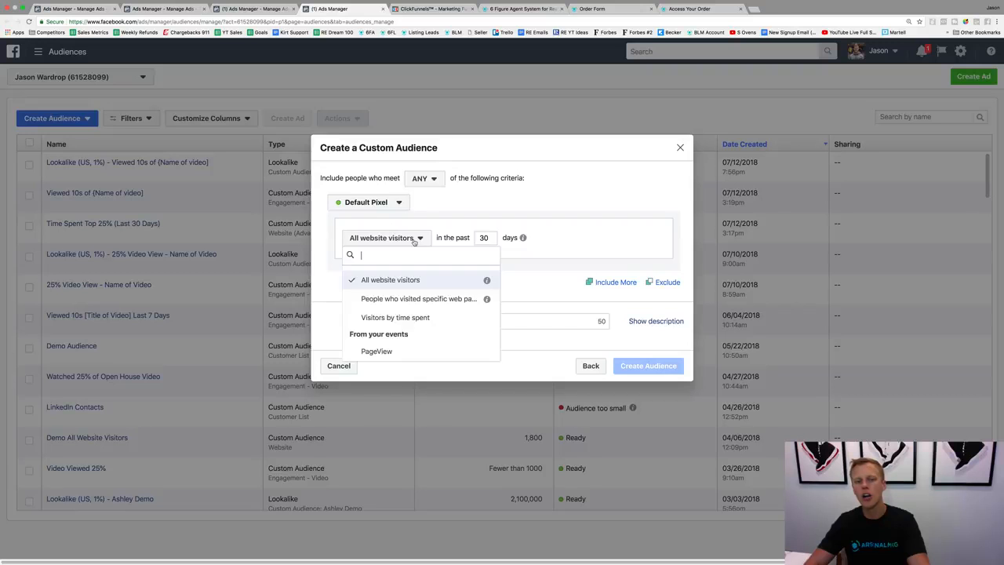
{"action": "left_click", "coordinate": [424, 303]}
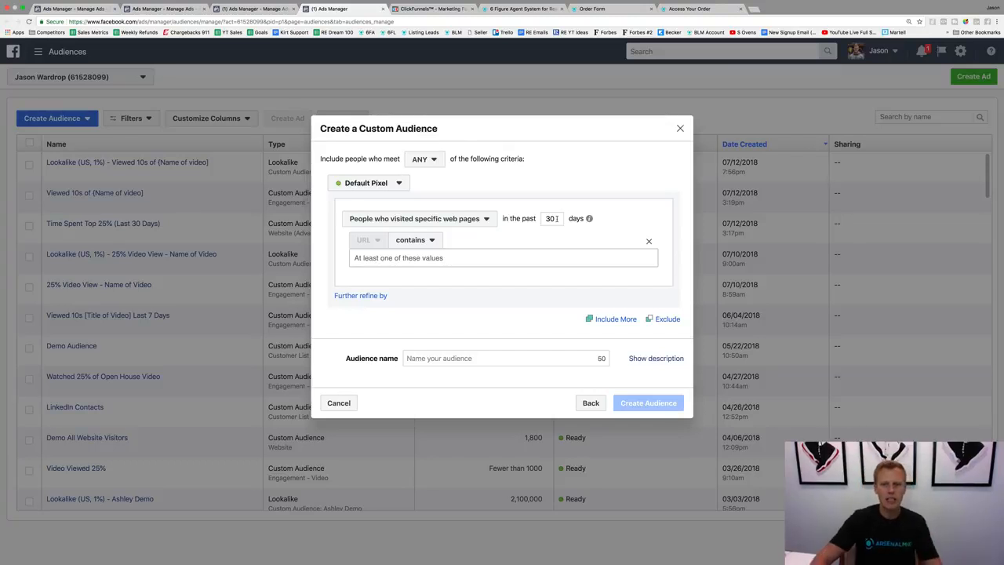
{"action": "double_click", "coordinate": [549, 218]}
{"action": "type", "text": "180"}
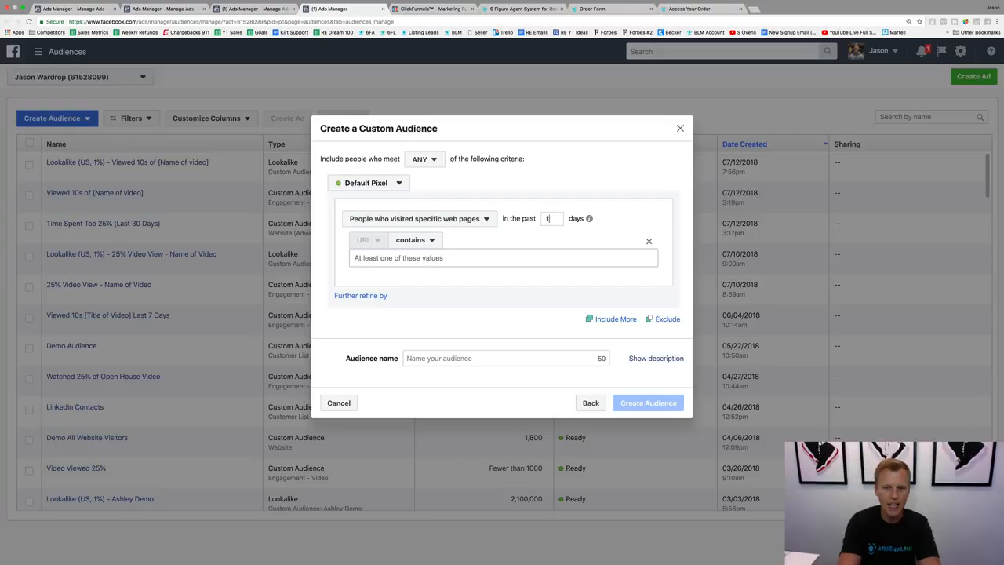
{"action": "key", "text": "BackSpace"}
{"action": "key", "text": "BackSpace"}
{"action": "key", "text": "BackSpace"}
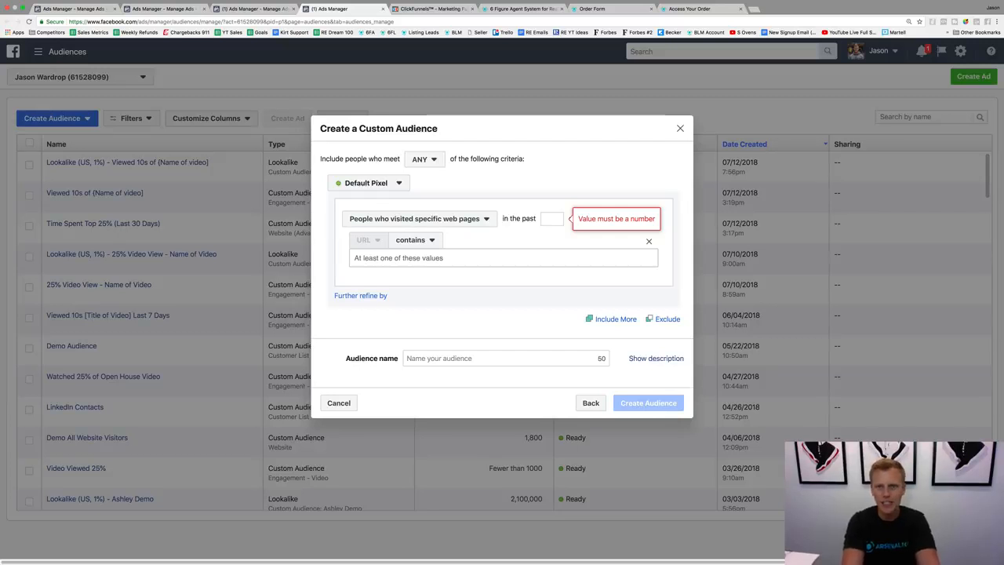
{"action": "type", "text": "14"}
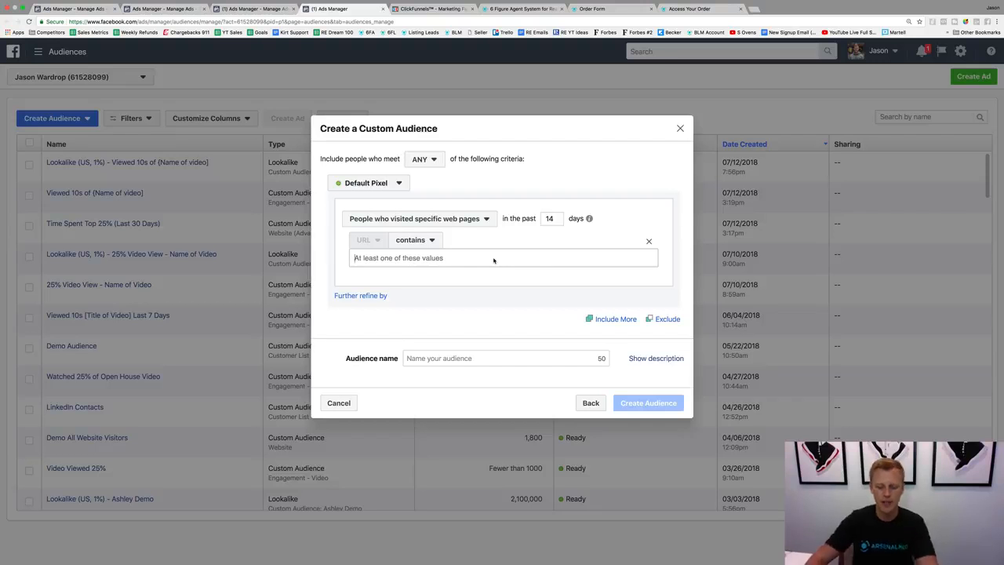
{"action": "key", "text": "super+v"}
{"action": "left_click", "coordinate": [487, 308]}
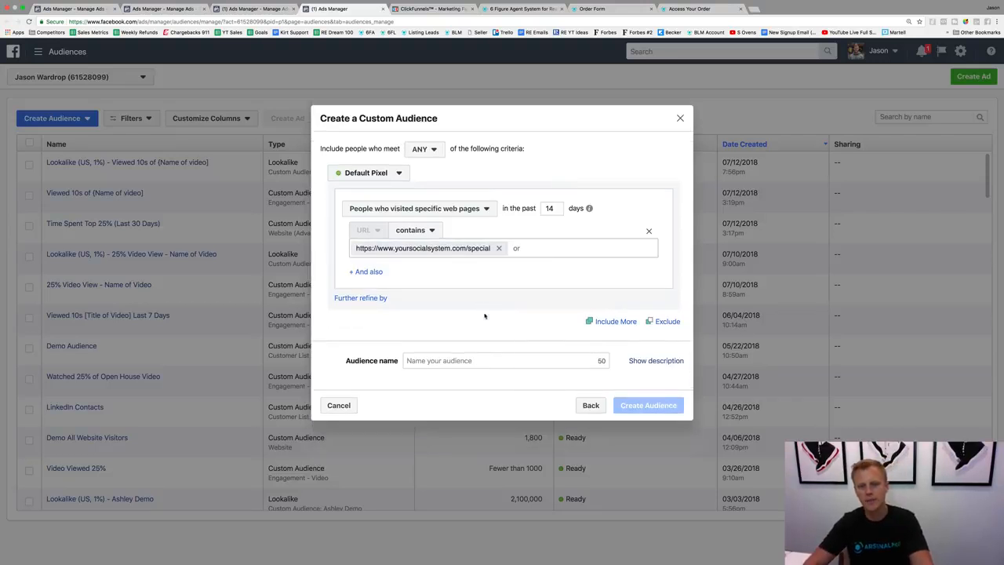
- Name the custom audience "Viewed FB Ads Webinar Sales Page"
{"action": "left_click", "coordinate": [474, 361]}
{"action": "type", "text": "View"}
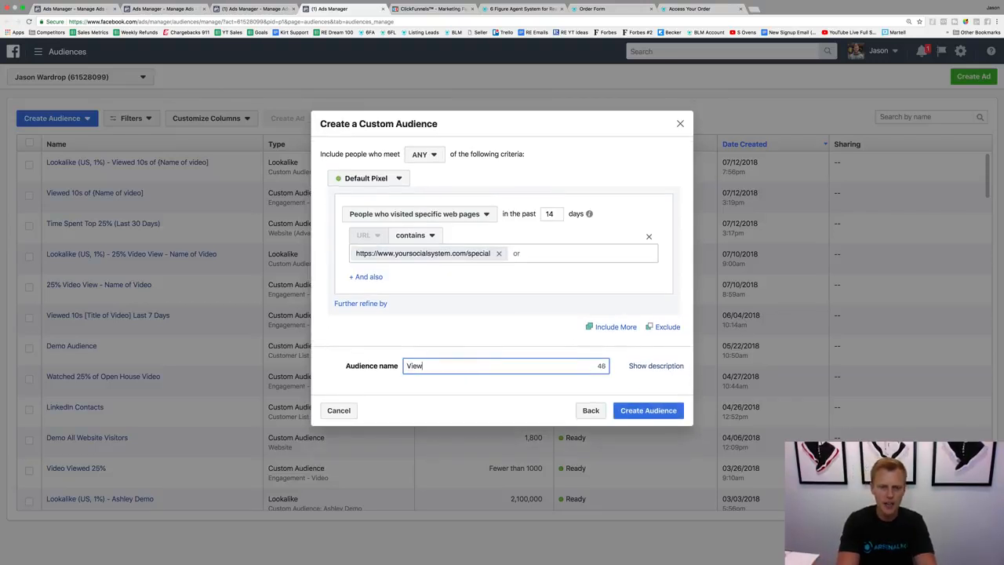
{"action": "type", "text": "ed IG"}
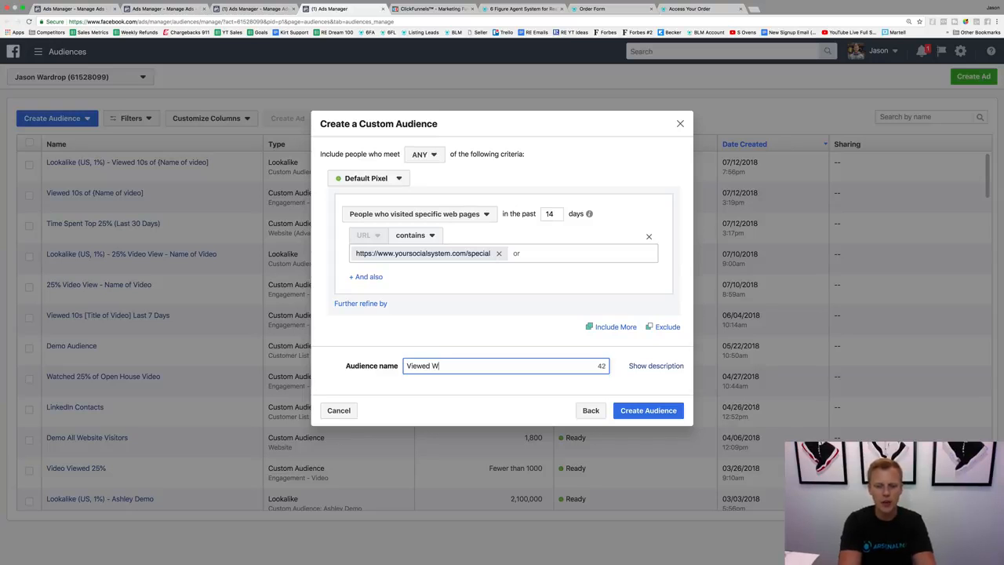
{"action": "key", "text": "BackSpace"}
{"action": "key", "text": "BackSpace"}
{"action": "type", "text": "FB"}
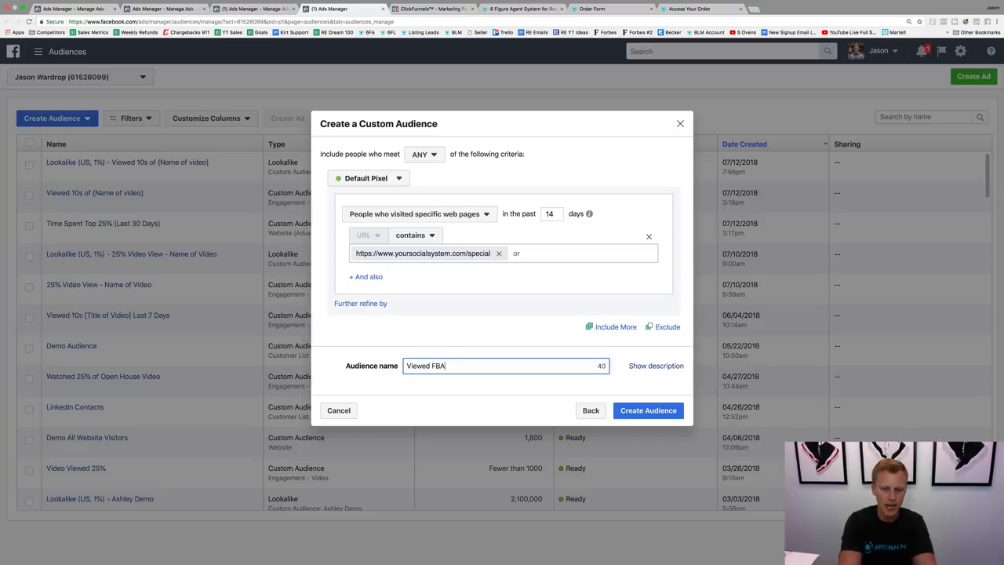
{"action": "type", "text": " Ads We"}
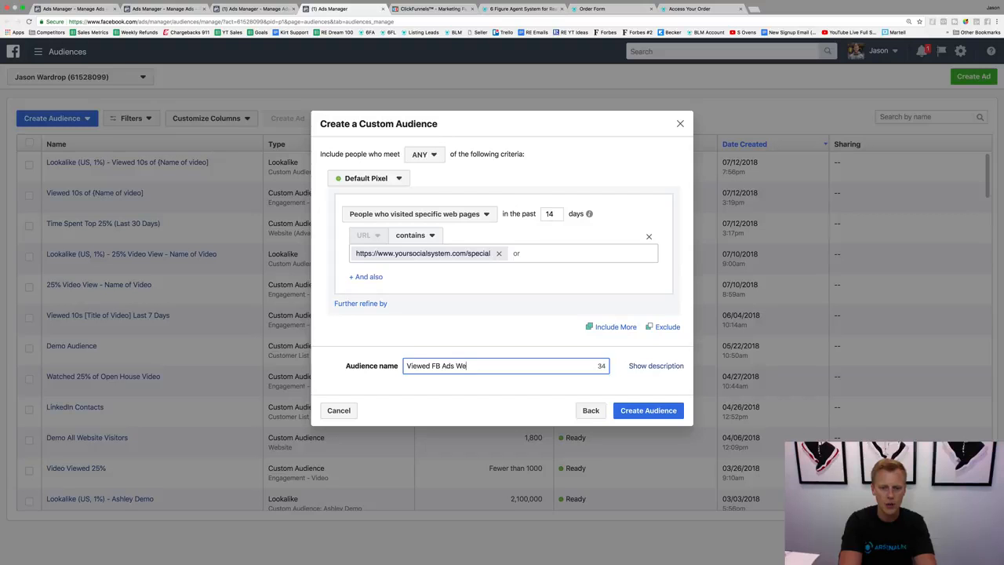
{"action": "type", "text": "binar Sales "}
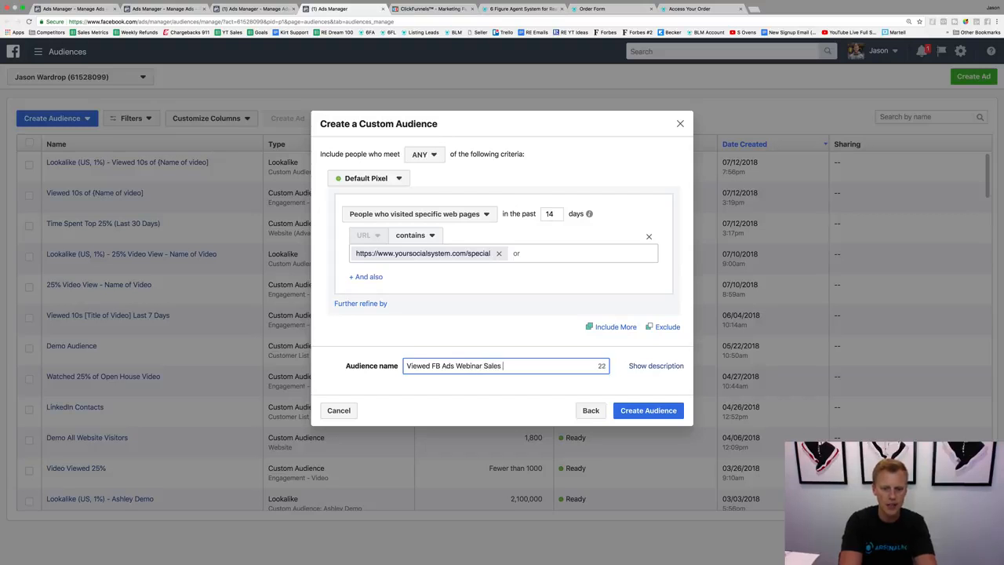
{"action": "type", "text": "Page"}
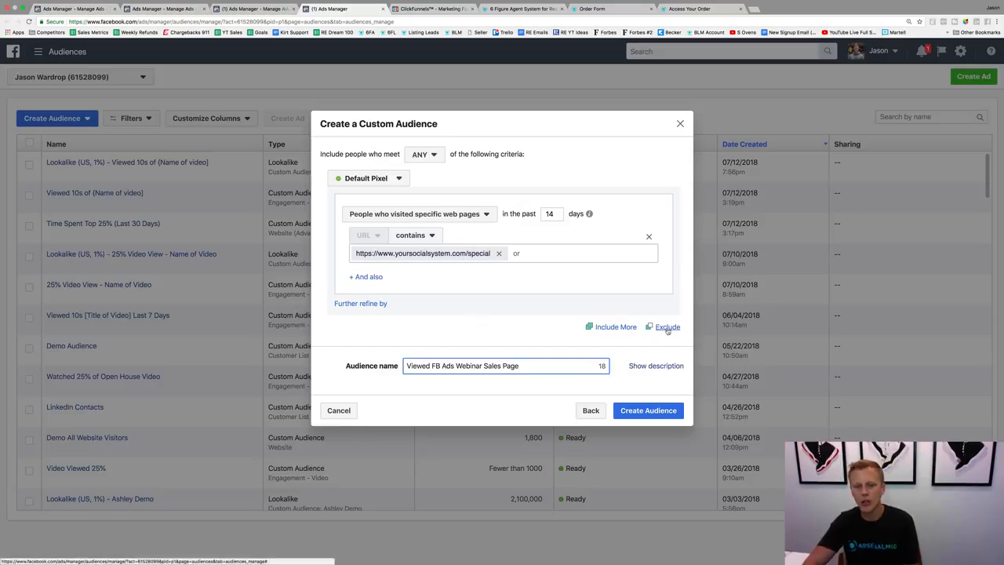
- Add a second inclusion rule to the audience, and copy the order form page's URL for it
{"action": "left_click", "coordinate": [625, 328]}
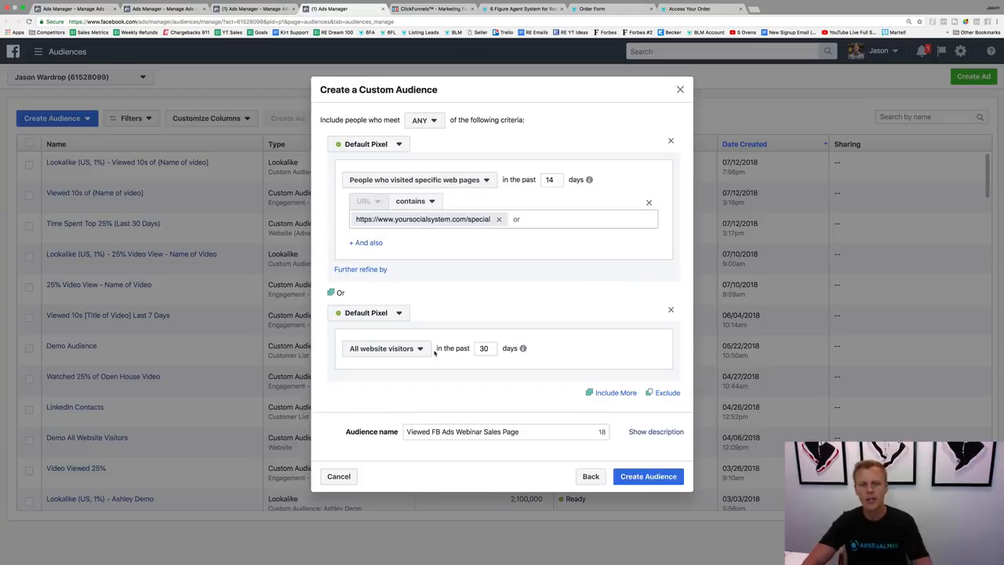
{"action": "left_click", "coordinate": [593, 9]}
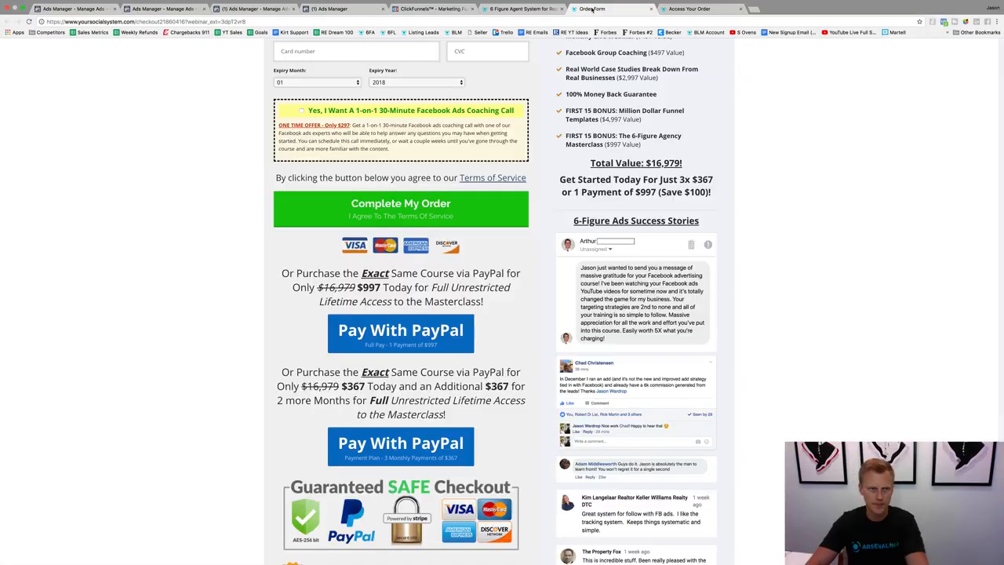
{"action": "left_click", "coordinate": [270, 22]}
{"action": "key", "text": "super+c"}
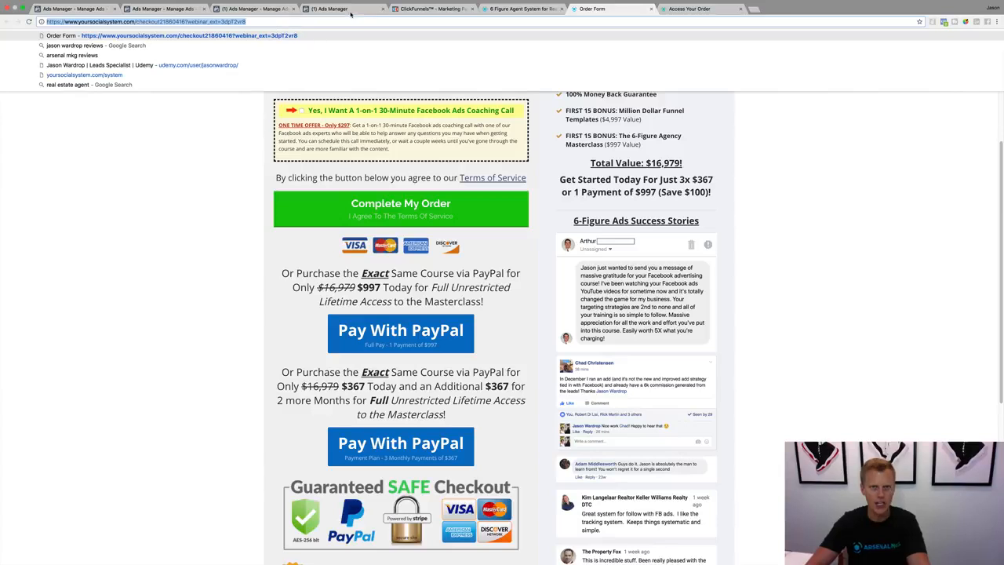
{"action": "left_click", "coordinate": [345, 8]}
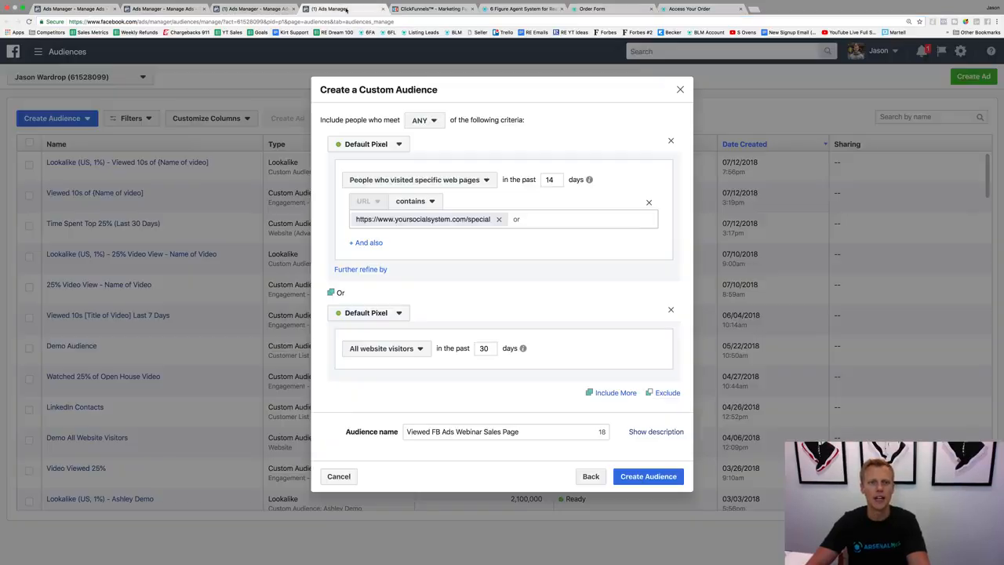
- Set the second rule to people who visited specific web pages in the past 14 days, with the URL containing the copied order form address
{"action": "double_click", "coordinate": [484, 350]}
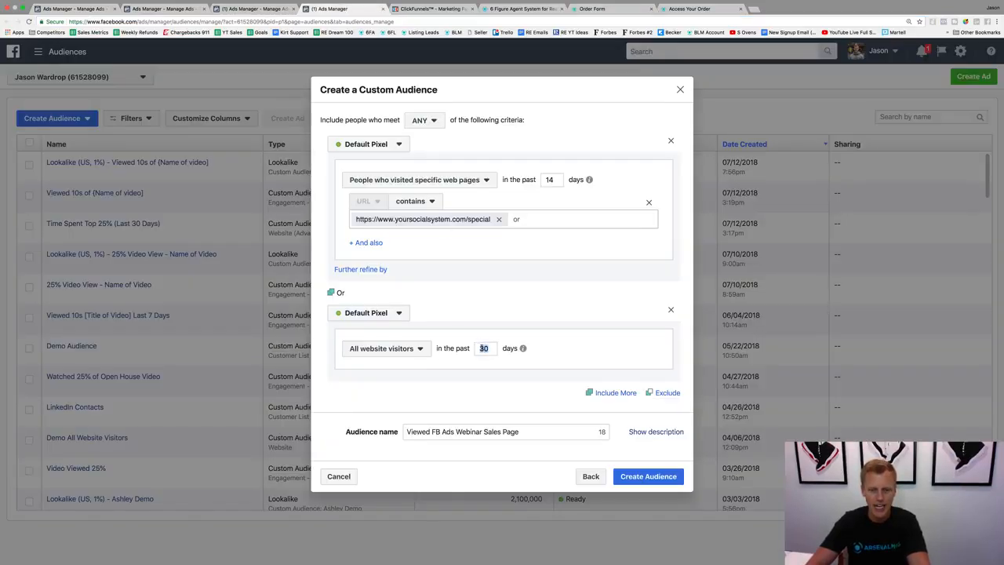
{"action": "type", "text": "14"}
{"action": "left_click", "coordinate": [386, 348]}
{"action": "left_click", "coordinate": [409, 407]}
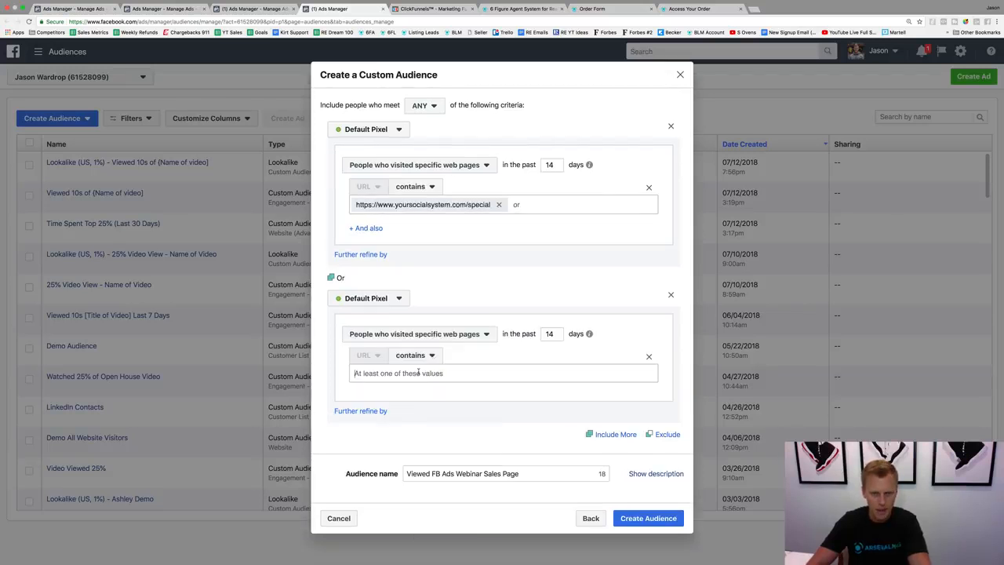
{"action": "key", "text": "super+v"}
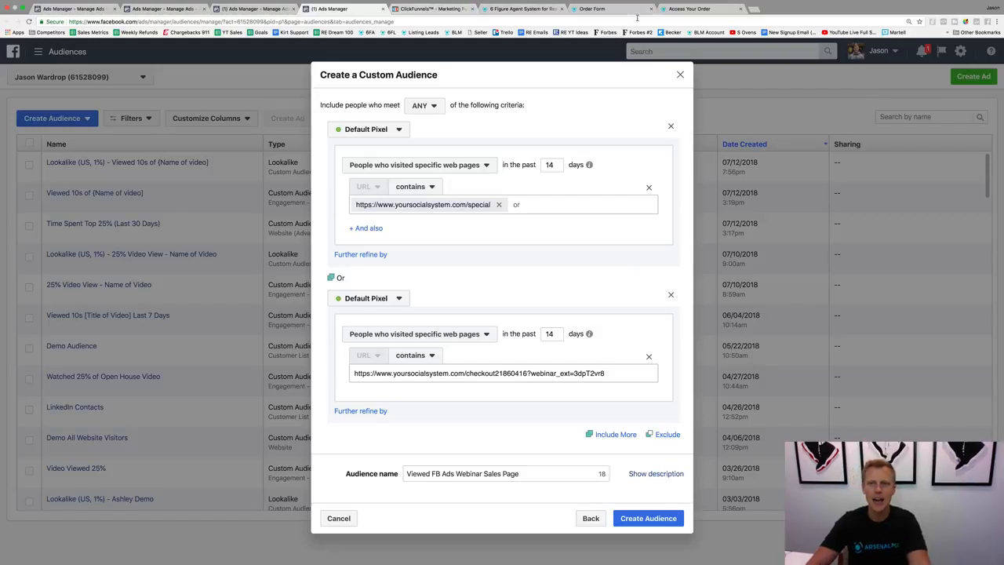
- Copy the order confirmation page's URL and return to the custom audience being created
{"action": "left_click", "coordinate": [684, 10]}
{"action": "left_click", "coordinate": [232, 22]}
{"action": "key", "text": "ctrl+c"}
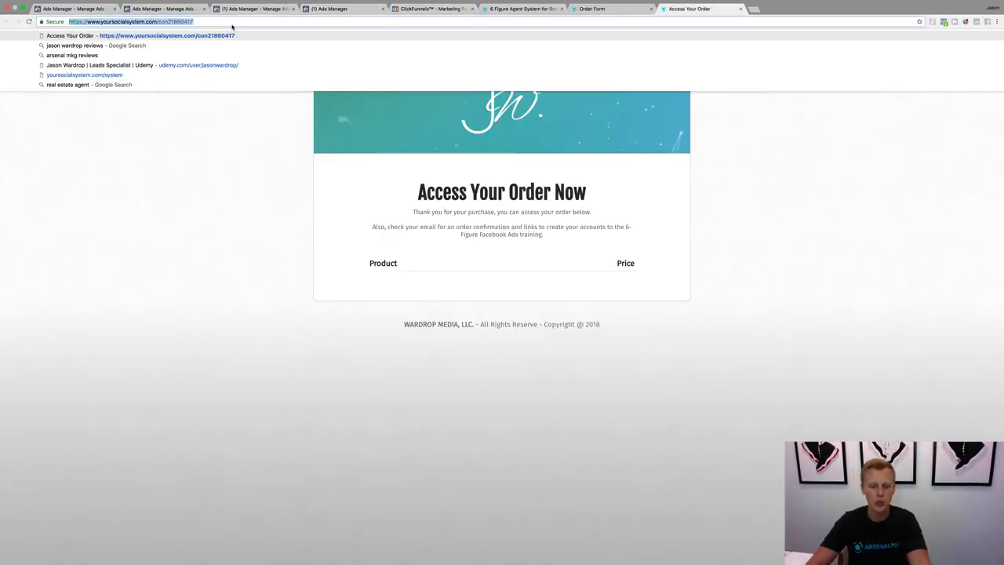
{"action": "left_click", "coordinate": [334, 8]}
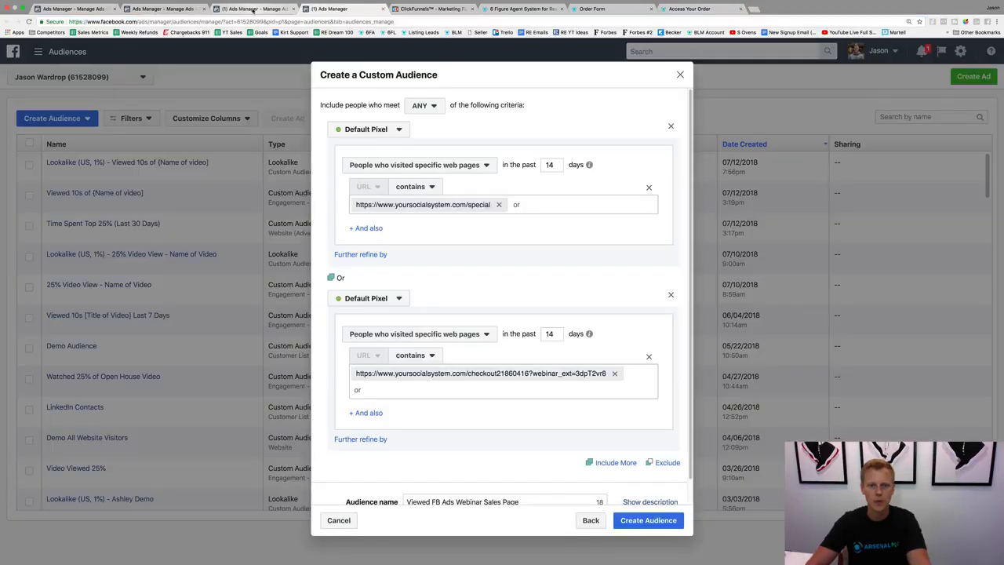
{"action": "left_click", "coordinate": [665, 462]}
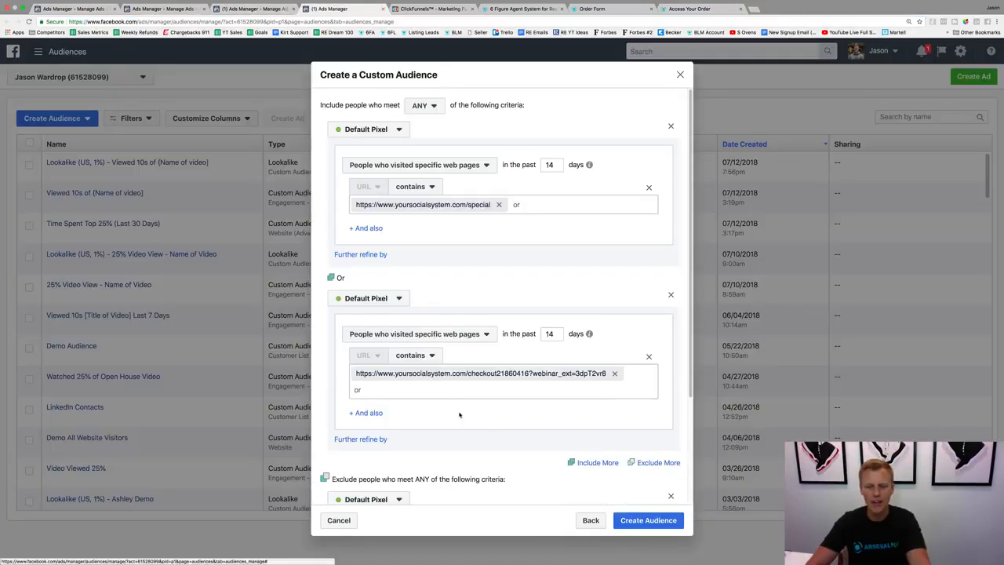
{"action": "scroll", "coordinate": [461, 400], "scroll_direction": "down", "scroll_amount": 3}
{"action": "left_click", "coordinate": [392, 397]}
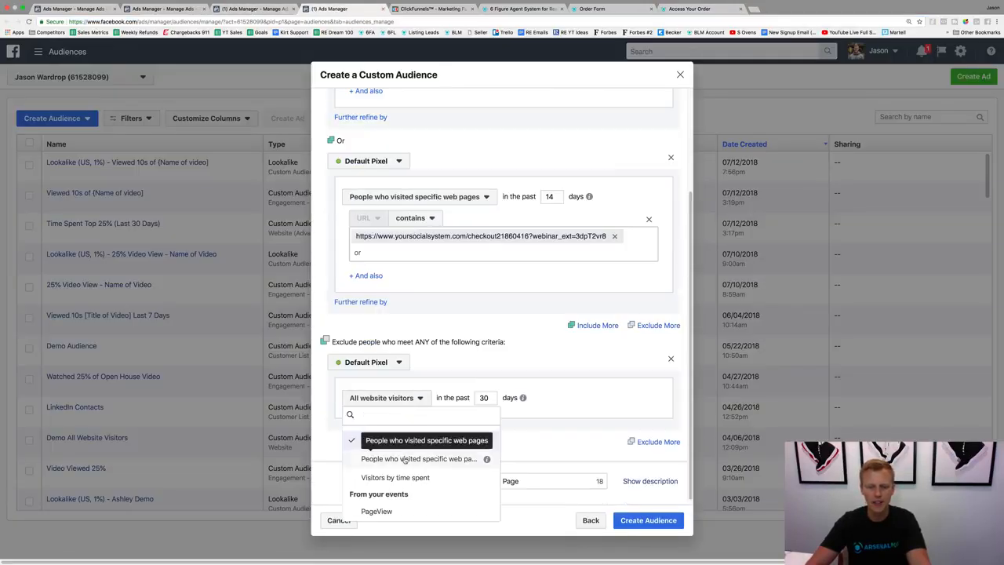
{"action": "left_click", "coordinate": [455, 455]}
{"action": "left_click", "coordinate": [462, 437]}
{"action": "key", "text": "ctrl+v"}
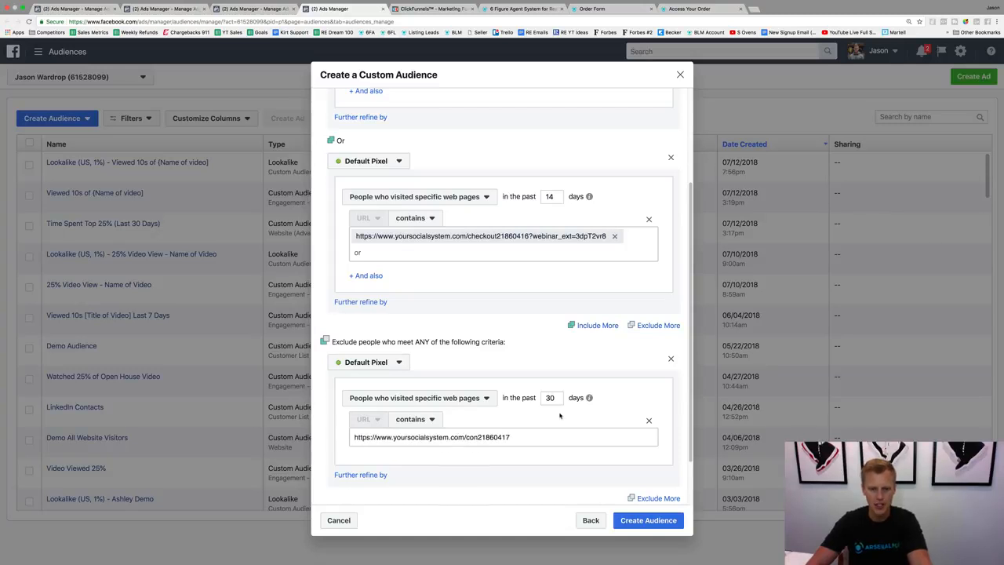
{"action": "left_click_drag", "start_coordinate": [558, 396], "coordinate": [535, 395]}
{"action": "type", "text": "180"}
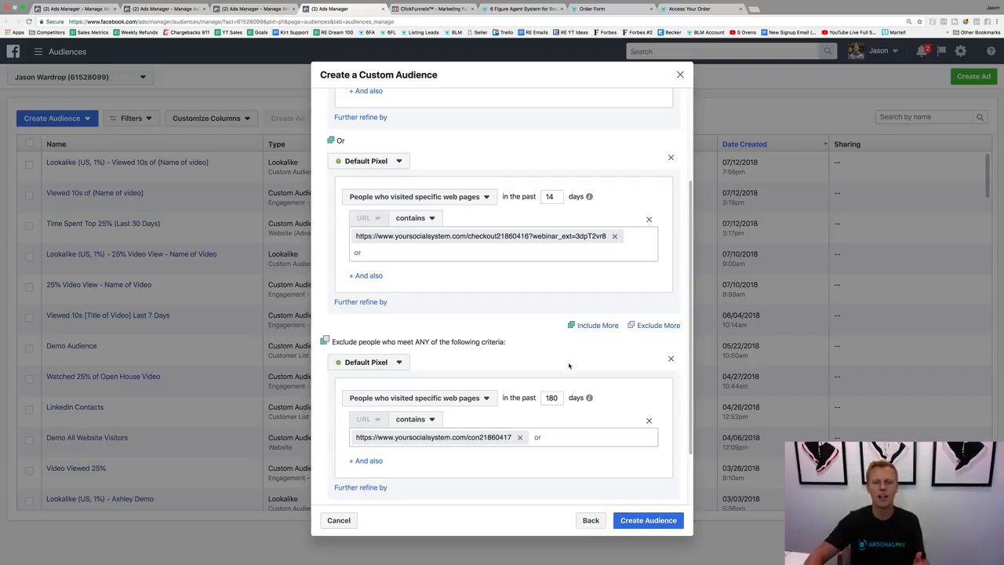
- Rename the custom audience to "Viewed FB Ads Webinar Sales But NO Purchase"
{"action": "scroll", "coordinate": [569, 366], "scroll_direction": "up", "scroll_amount": 3}
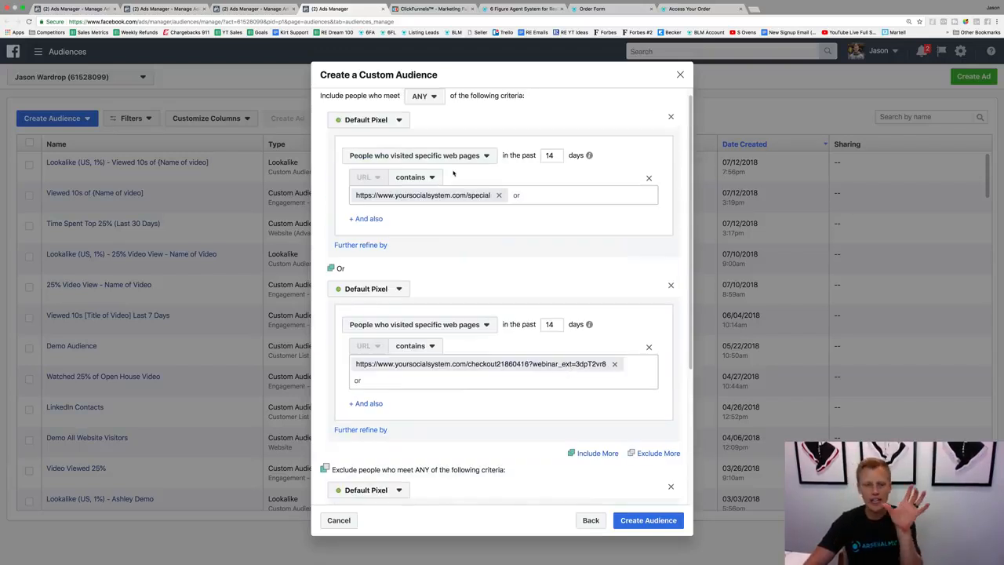
{"action": "scroll", "coordinate": [480, 385], "scroll_direction": "down", "scroll_amount": 5}
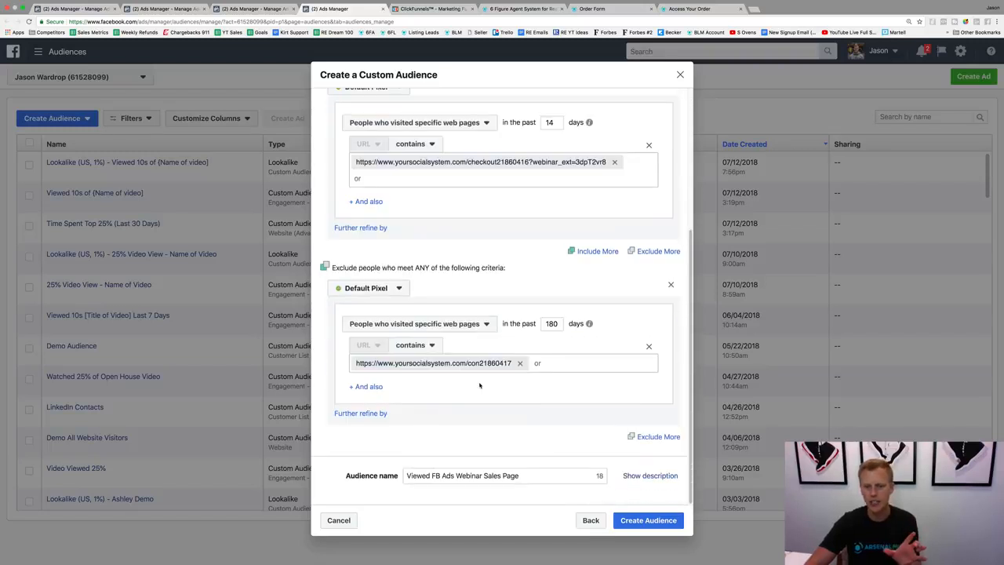
{"action": "scroll", "coordinate": [480, 385], "scroll_direction": "up", "scroll_amount": 2}
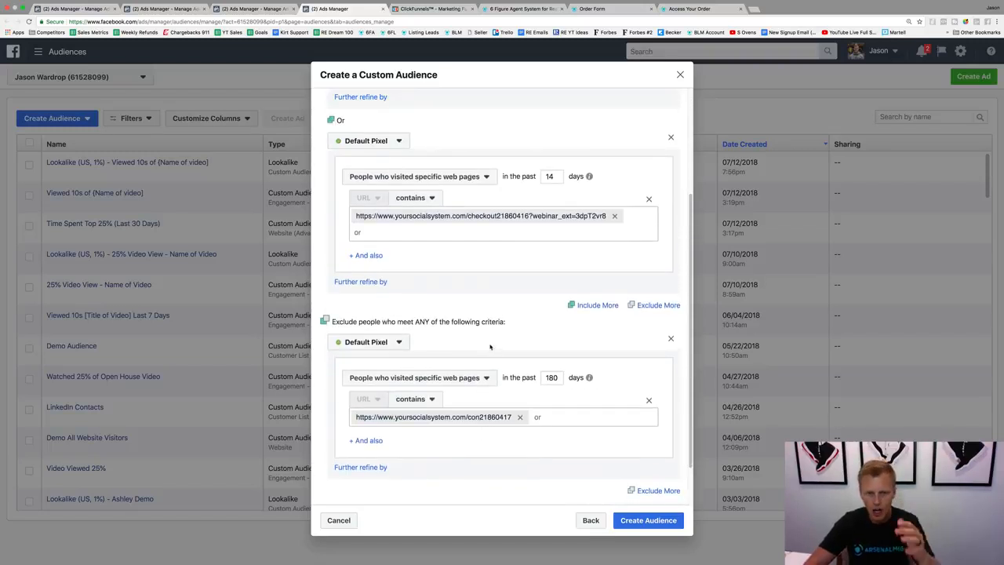
{"action": "scroll", "coordinate": [490, 347], "scroll_direction": "up", "scroll_amount": 3}
{"action": "scroll", "coordinate": [490, 347], "scroll_direction": "down", "scroll_amount": 4}
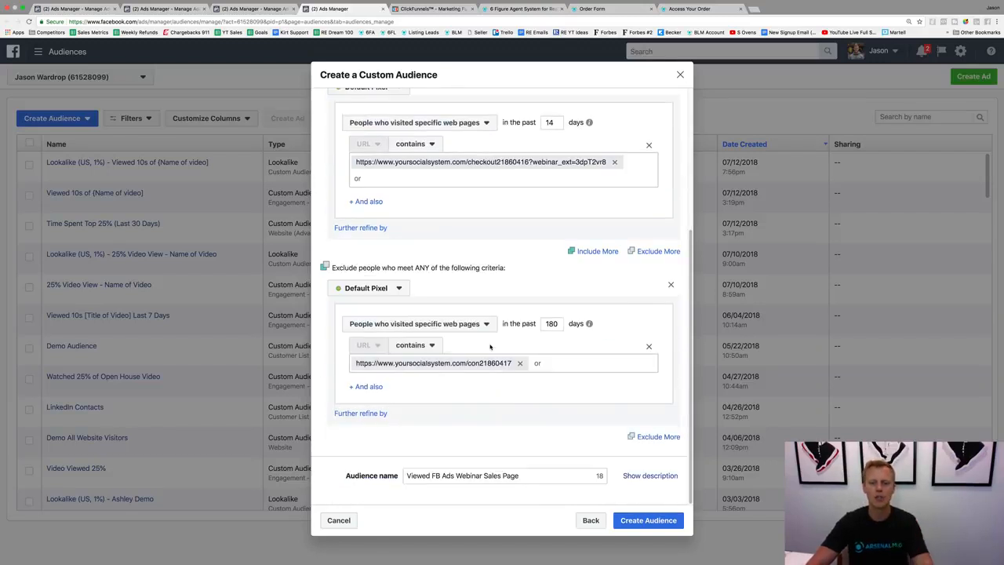
{"action": "left_click_drag", "start_coordinate": [529, 471], "coordinate": [421, 467]}
{"action": "left_click", "coordinate": [529, 475]}
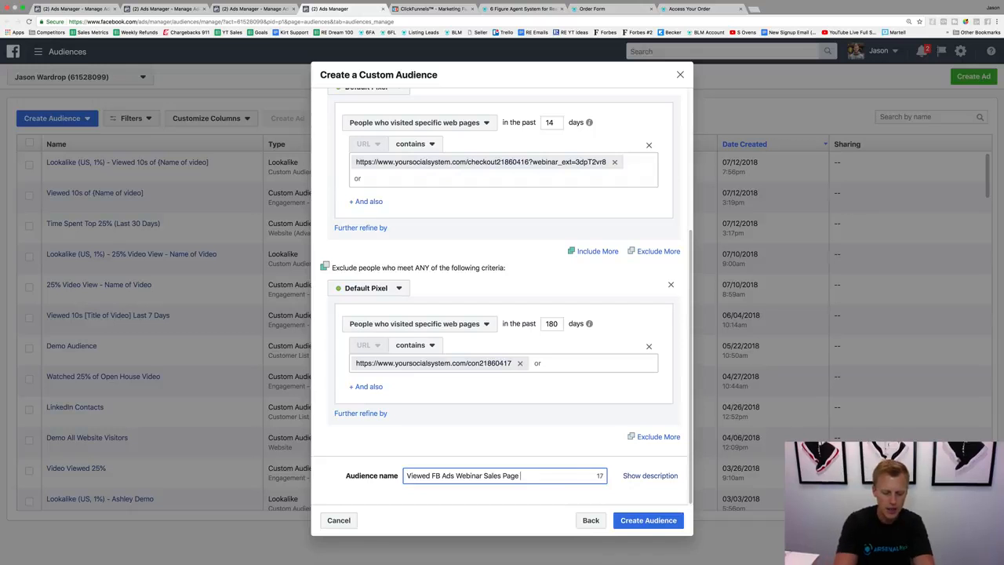
{"action": "type", "text": "But NO Pru"}
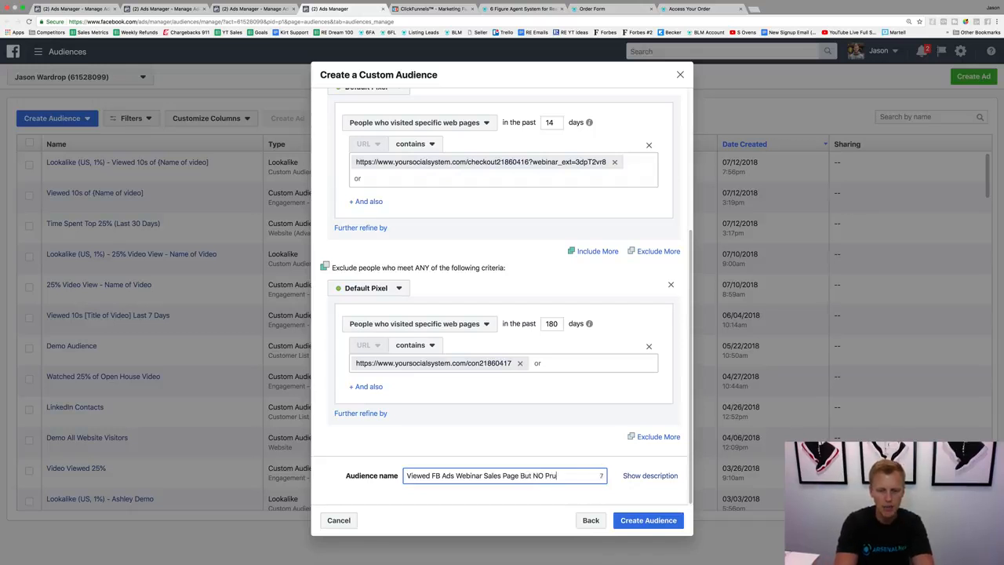
{"action": "type", "text": "cchase"}
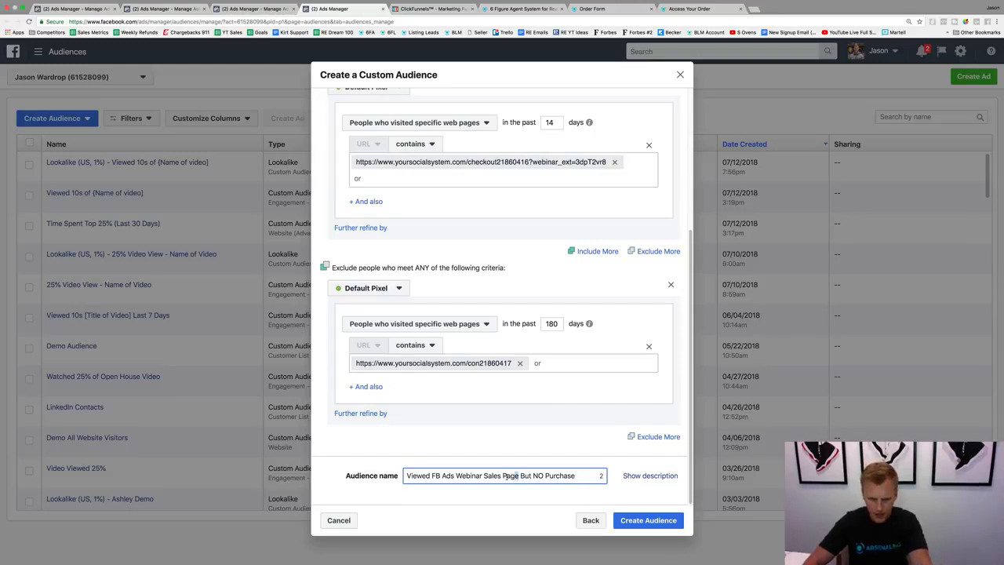
{"action": "double_click", "coordinate": [518, 476]}
{"action": "key", "text": "BackSpace"}
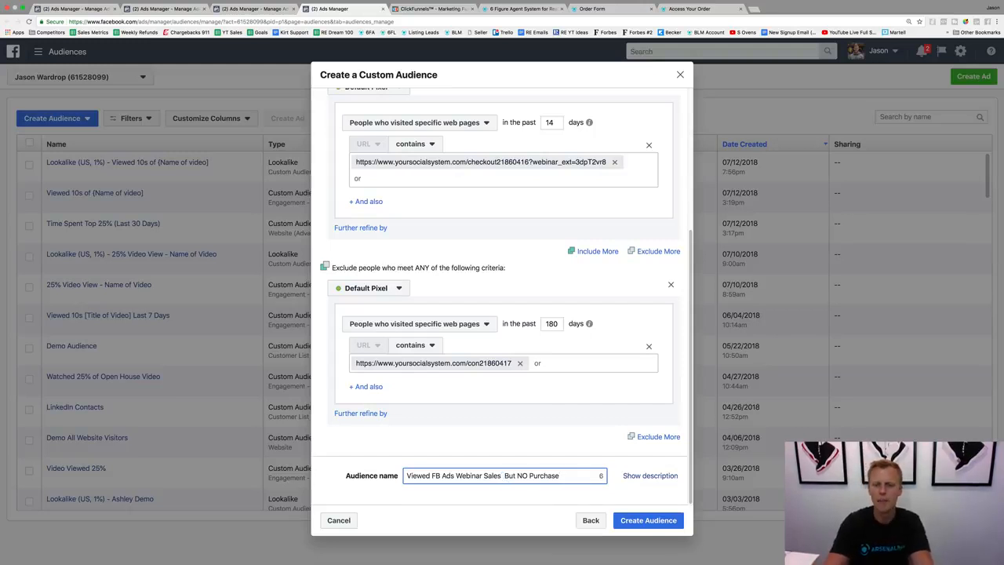
{"action": "key", "text": "BackSpace"}
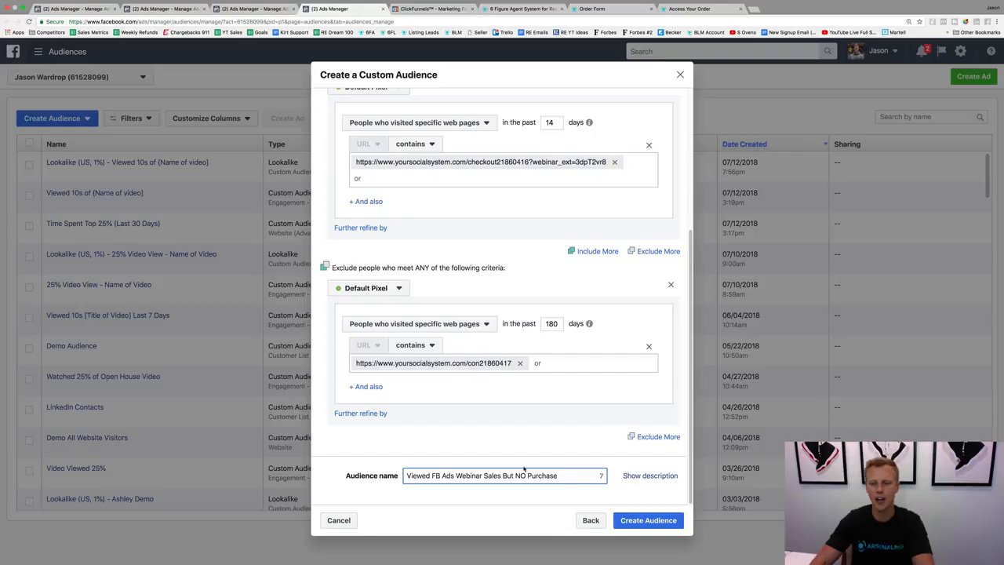
- Review the audience's inclusion and exclusion rules against the sales page, order form and order confirmation page they target
{"action": "scroll", "coordinate": [501, 384], "scroll_direction": "up", "scroll_amount": 4}
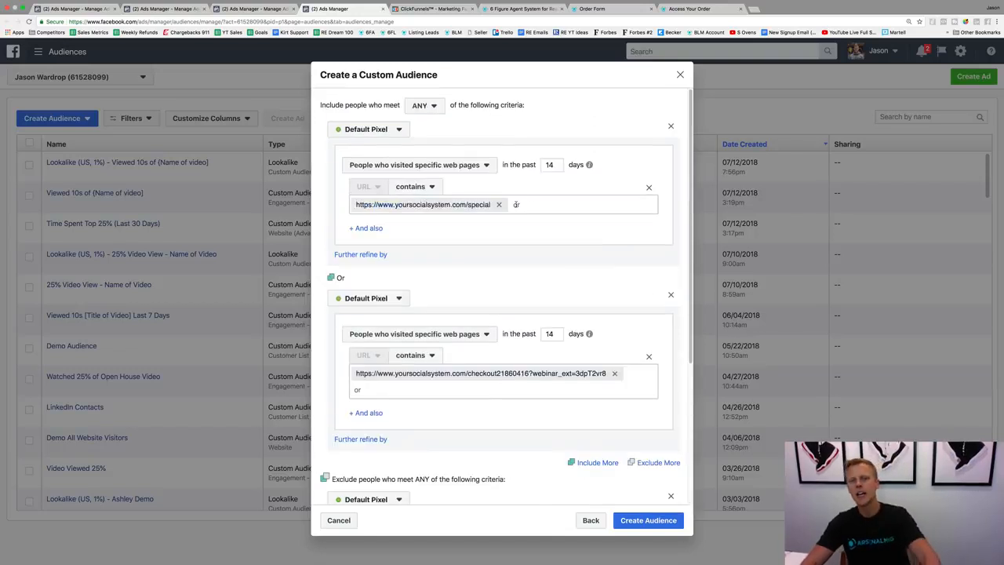
{"action": "left_click", "coordinate": [524, 9]}
{"action": "left_click", "coordinate": [349, 9]}
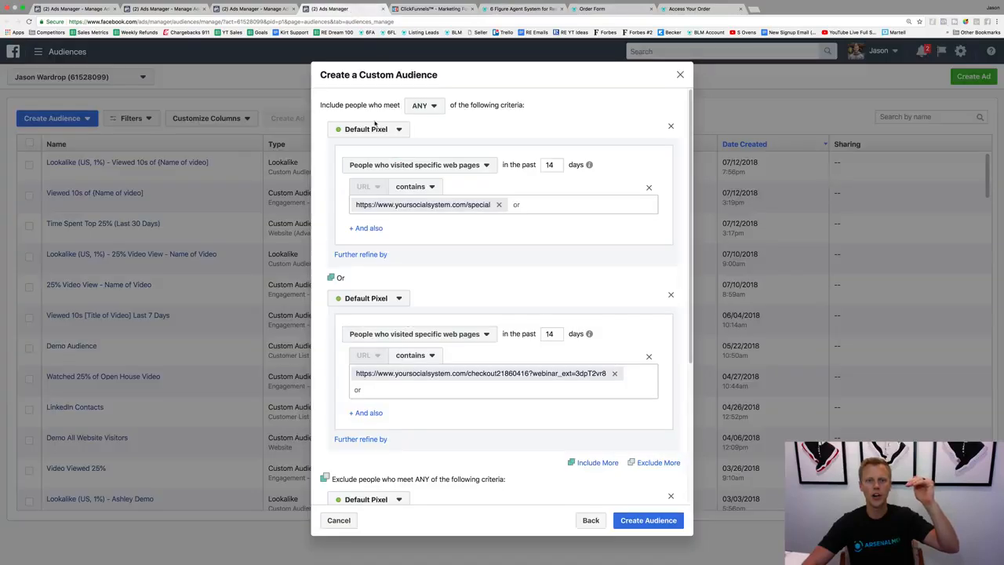
{"action": "left_click", "coordinate": [597, 10]}
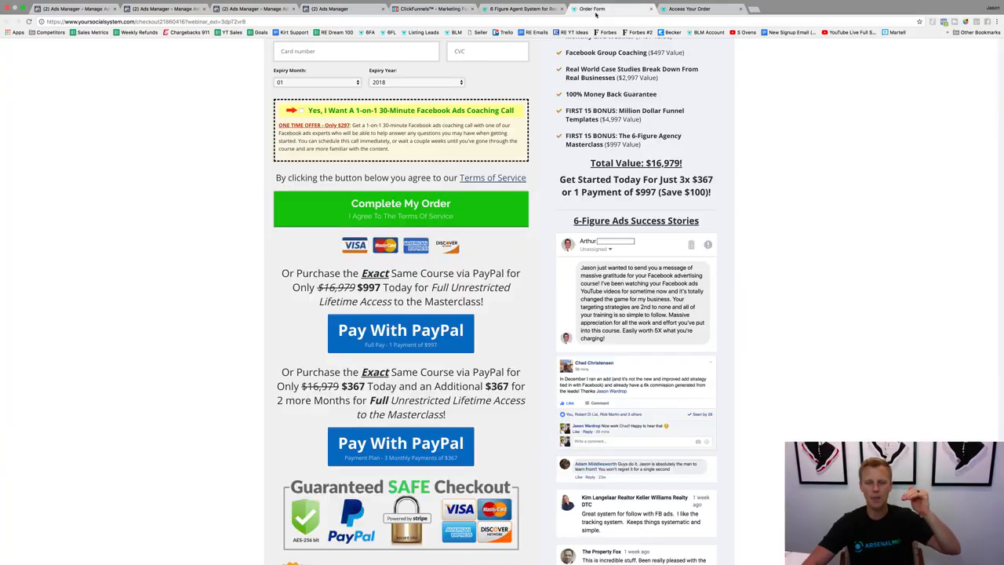
{"action": "scroll", "coordinate": [502, 298], "scroll_direction": "up", "scroll_amount": 3}
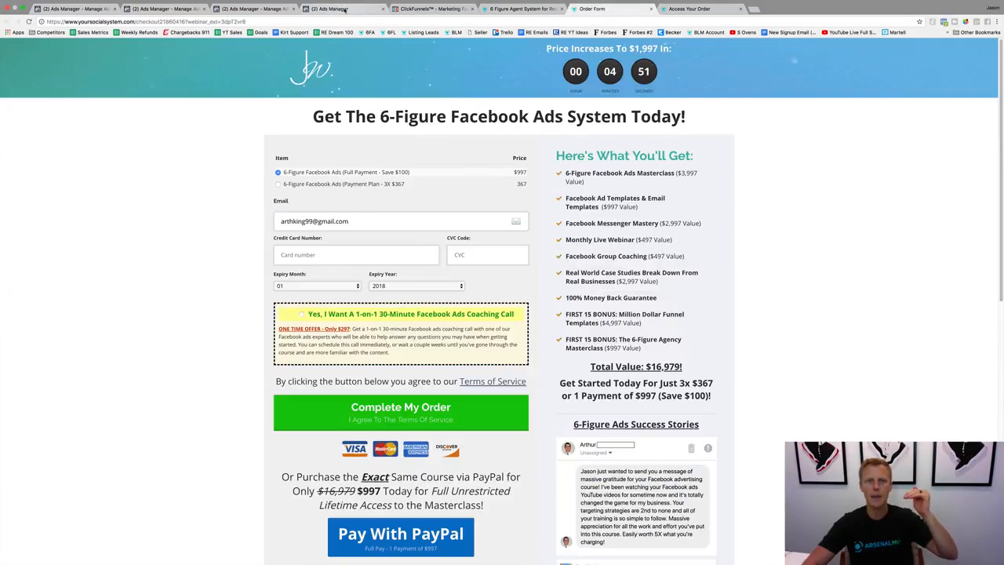
{"action": "left_click", "coordinate": [345, 10]}
{"action": "scroll", "coordinate": [448, 365], "scroll_direction": "down", "scroll_amount": 5}
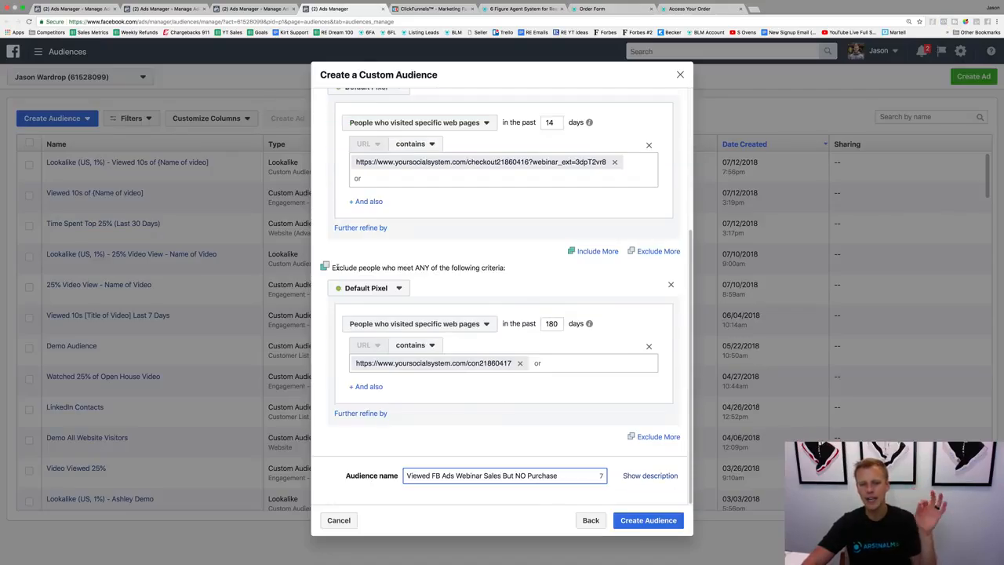
{"action": "left_click", "coordinate": [669, 10]}
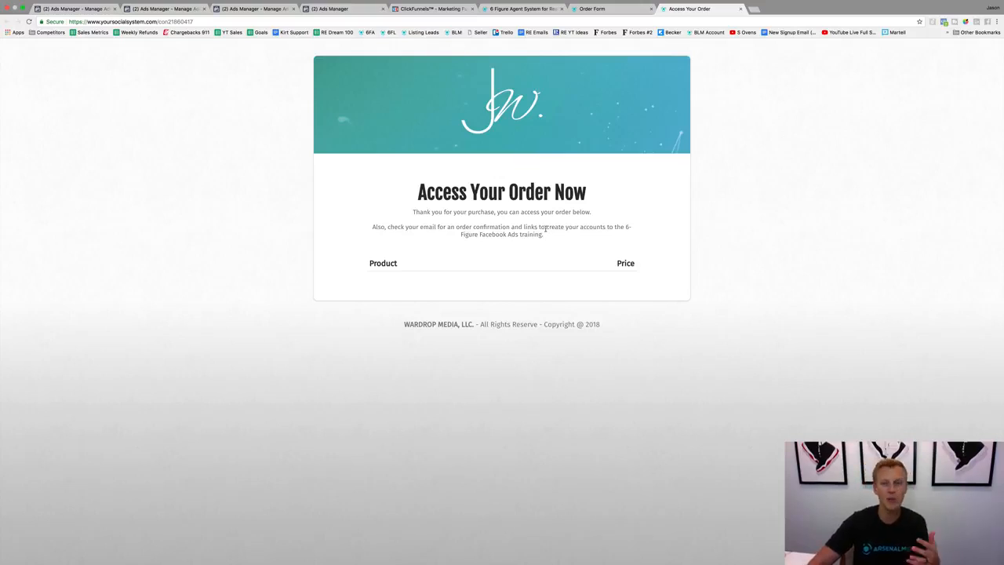
- Return to the custom audience setup, create the audience and finish without choosing a follow-up action
{"action": "left_click", "coordinate": [346, 9]}
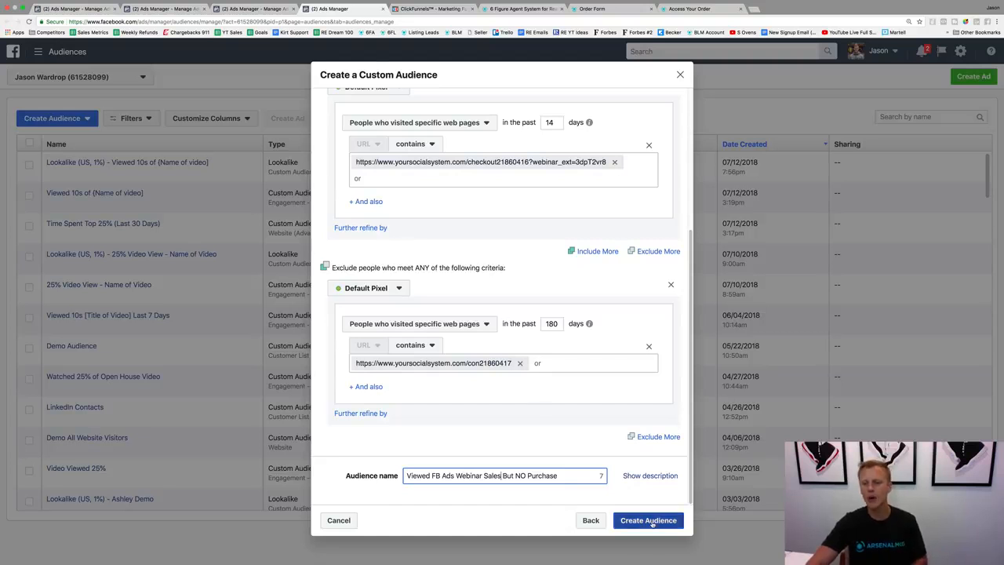
{"action": "left_click", "coordinate": [651, 522]}
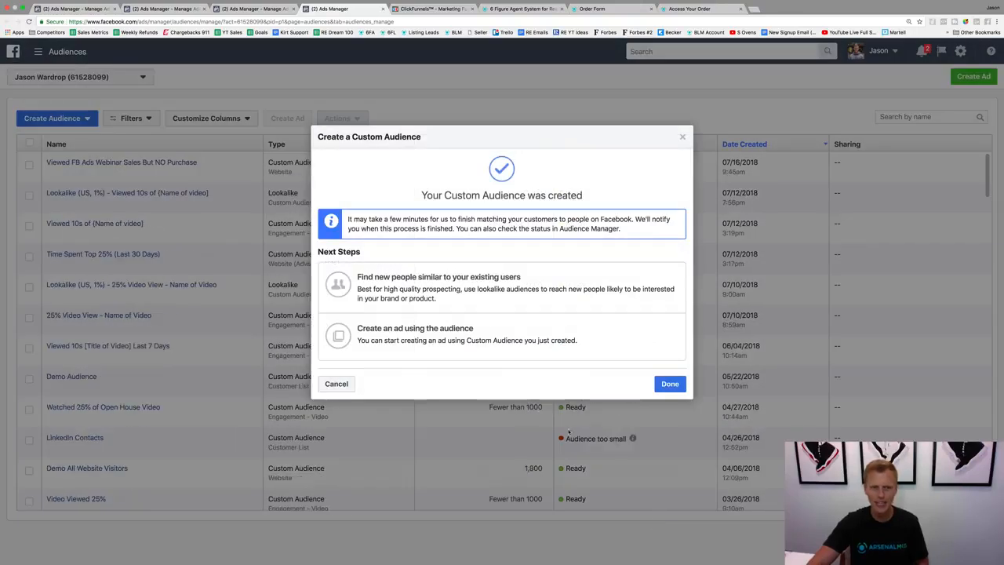
{"action": "left_click", "coordinate": [670, 384]}
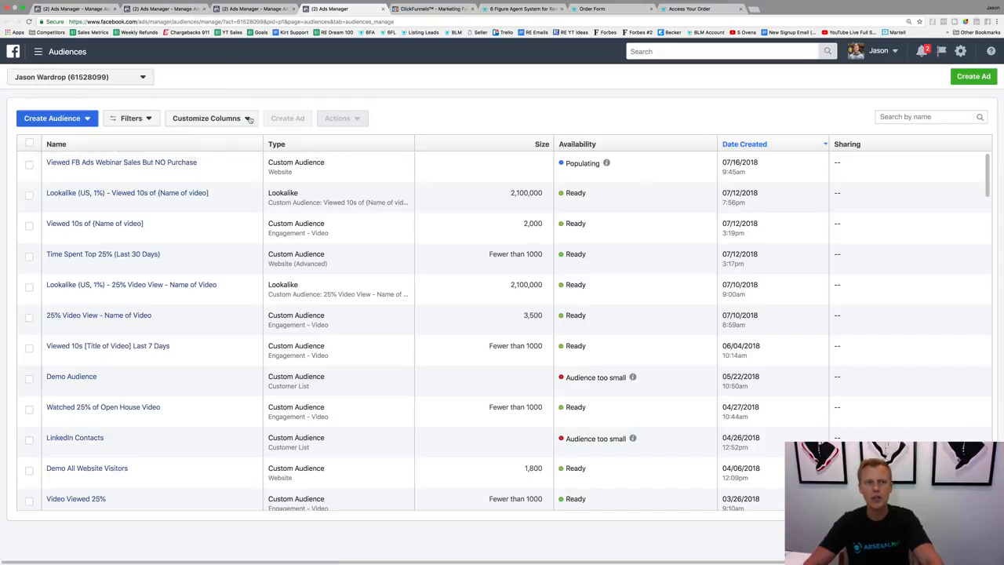
- Go to Ads Manager and start a new campaign with the Traffic objective
{"action": "mouse_move", "coordinate": [76, 52]}
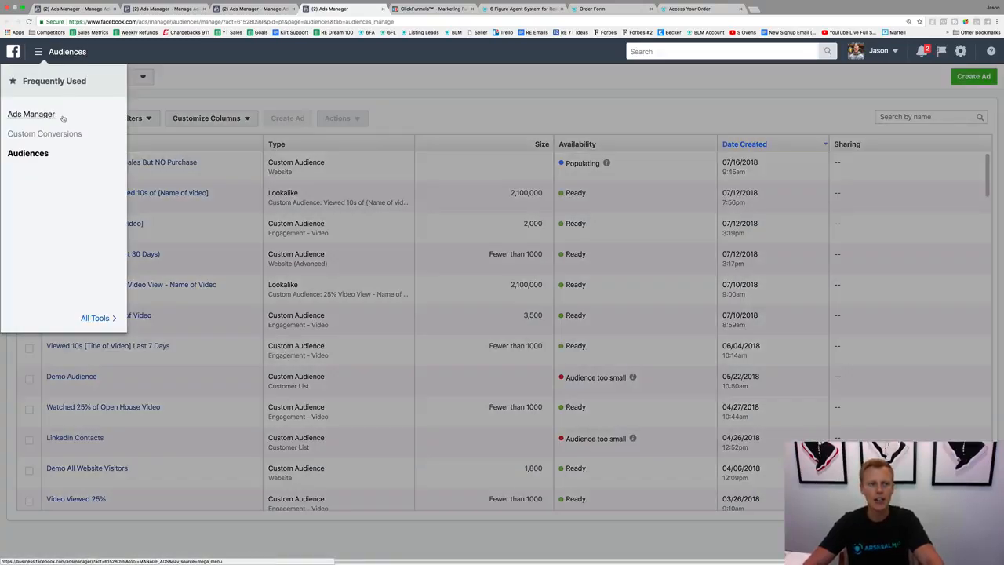
{"action": "left_click", "coordinate": [62, 118]}
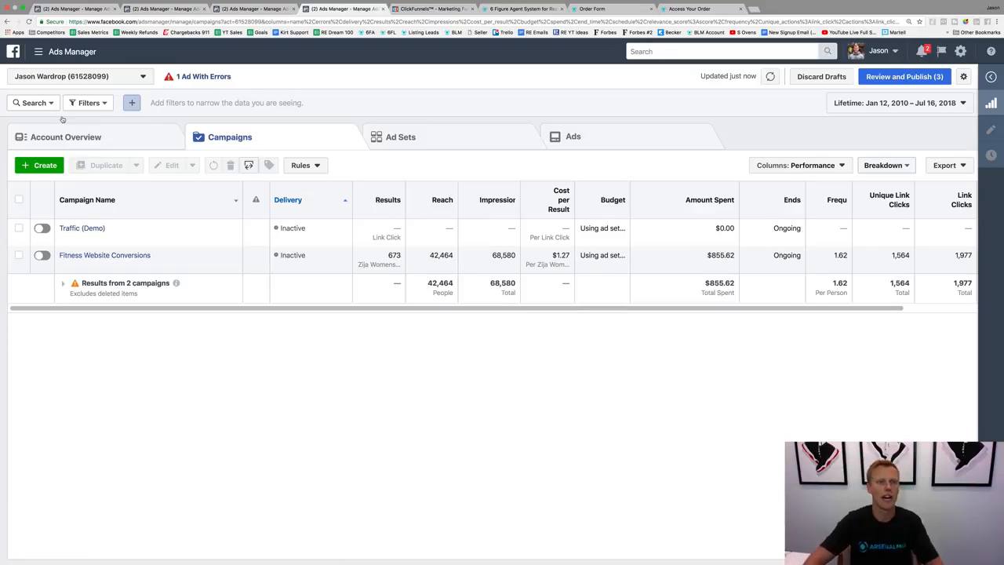
{"action": "left_click", "coordinate": [46, 166]}
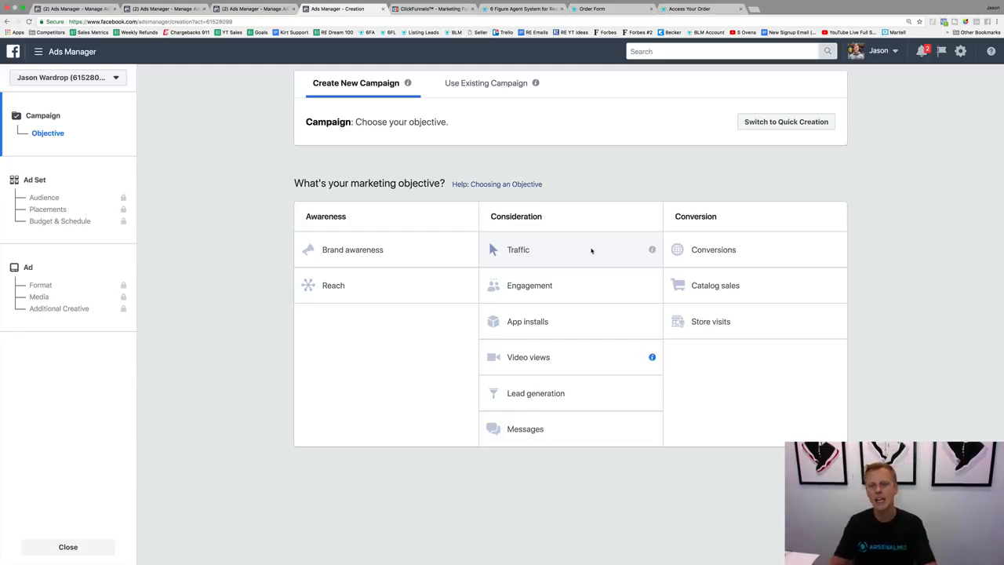
{"action": "left_click", "coordinate": [552, 254]}
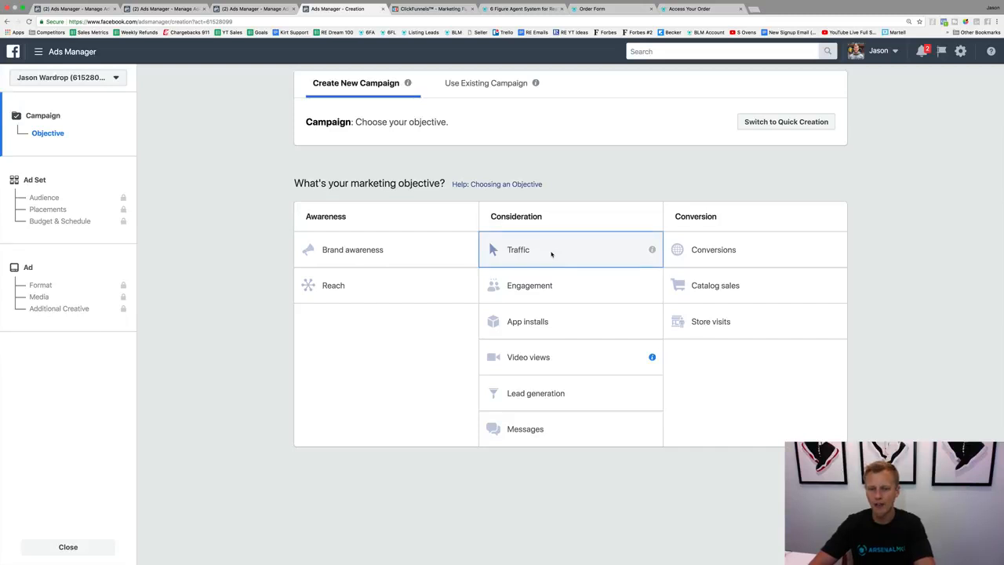
- Name the campaign "Remarketing - FB Ads Webby Sales Page" and continue to the ad set settings
{"action": "double_click", "coordinate": [586, 377]}
{"action": "mouse_move", "coordinate": [520, 377]}
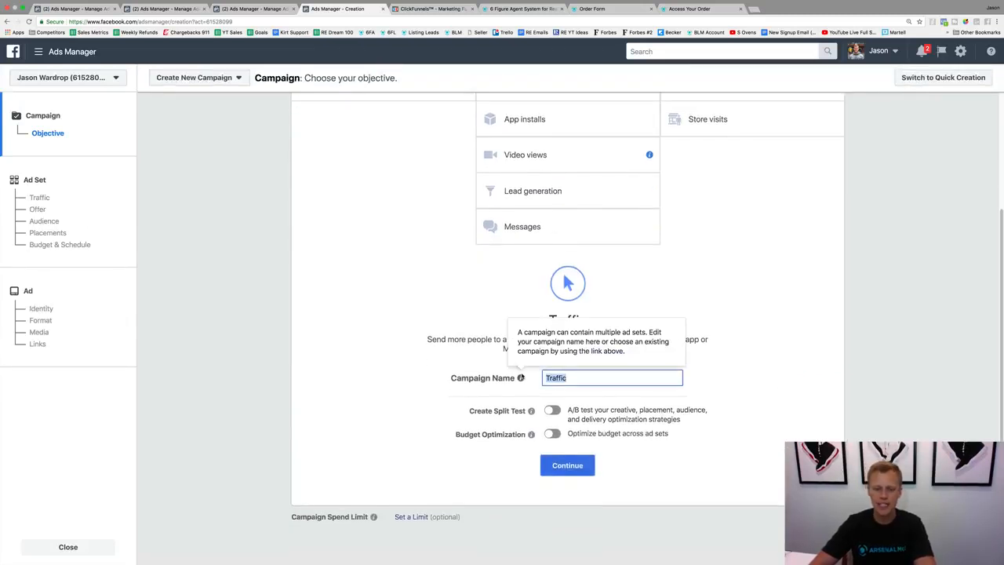
{"action": "type", "text": "R"}
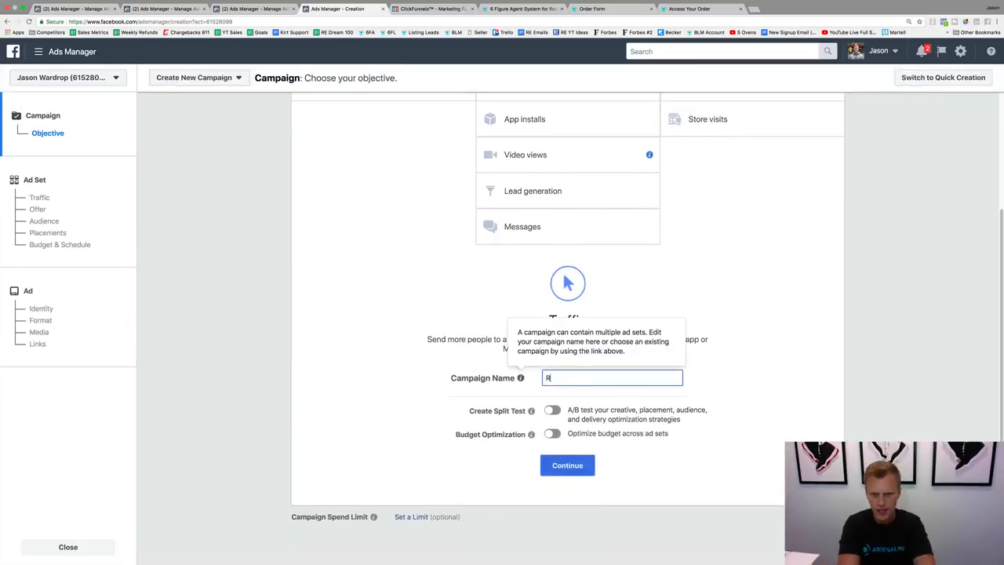
{"action": "type", "text": "emarket"}
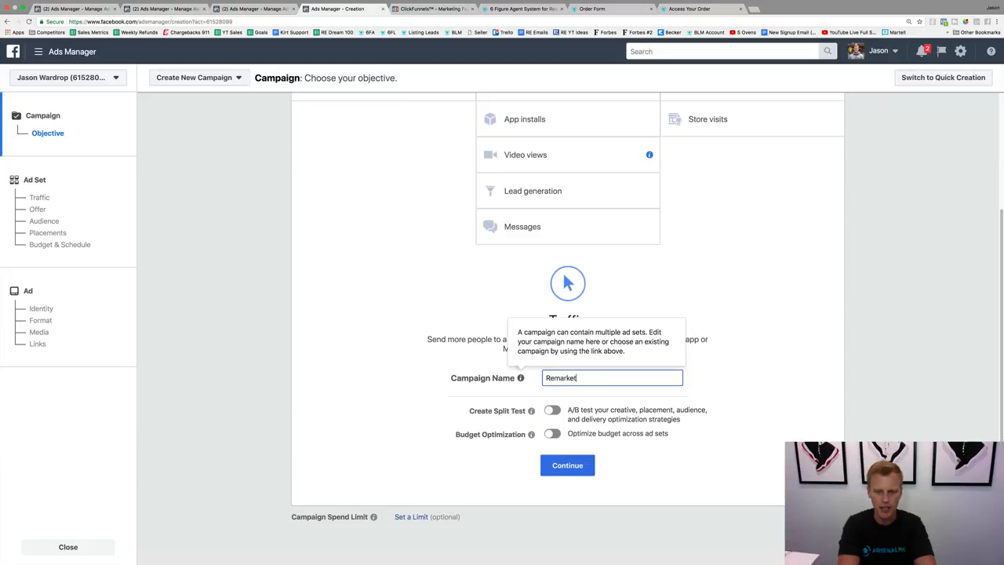
{"action": "type", "text": "ing - Webby"}
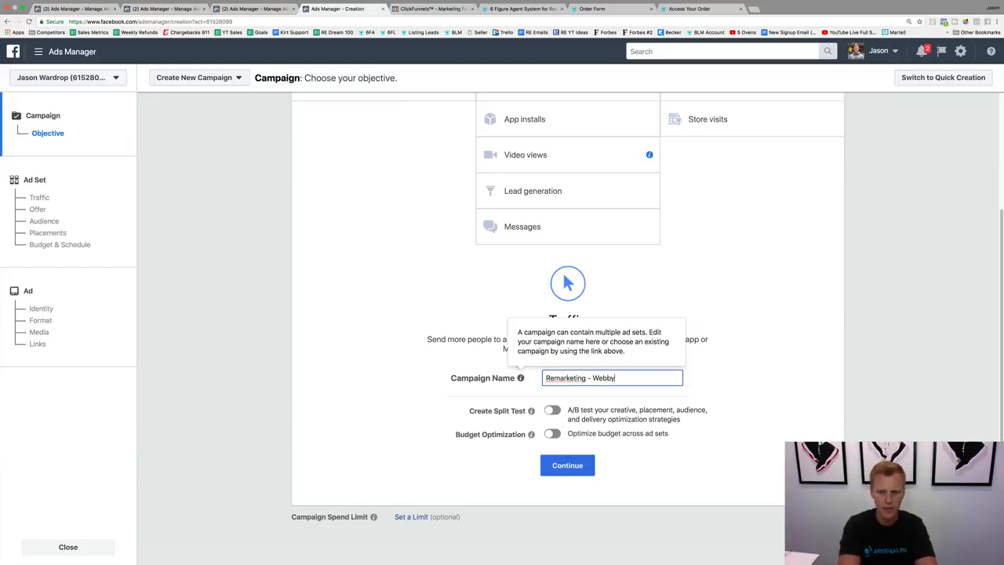
{"action": "type", "text": " Sales Page"}
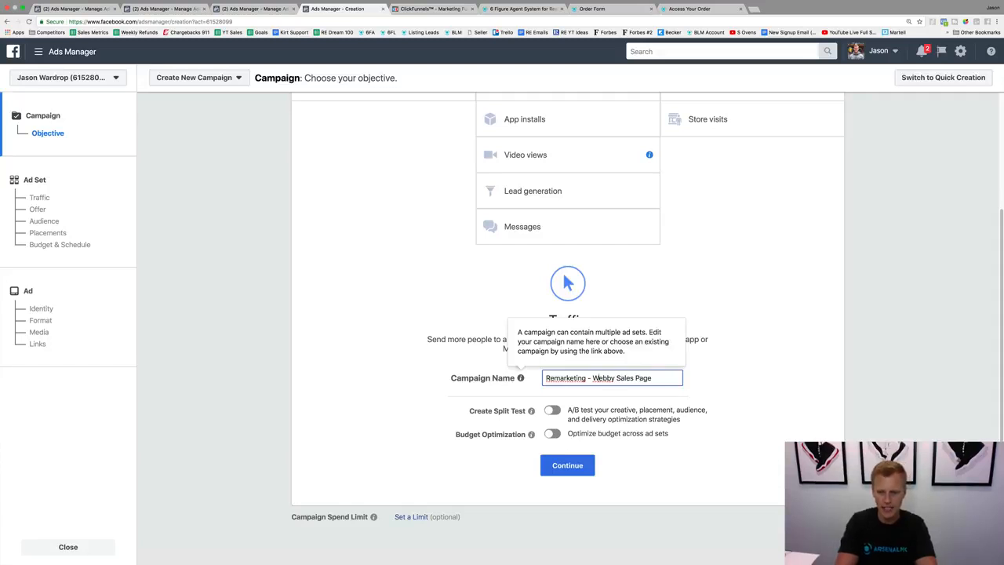
{"action": "type", "text": "FB Ads"}
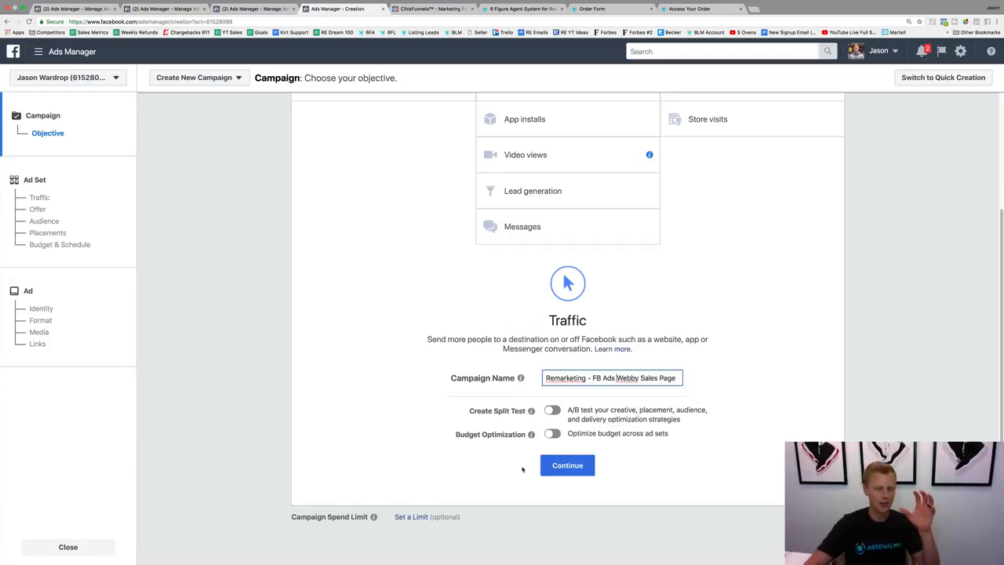
{"action": "left_click", "coordinate": [575, 468]}
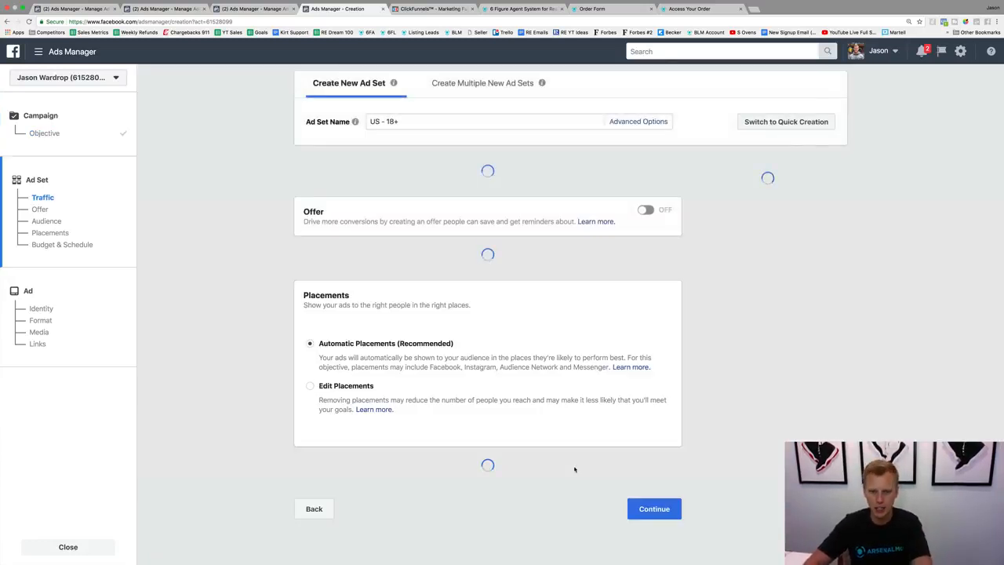
- Name the ad set "Viewed Sales/Checkout Page But NO Purchase"
{"action": "left_click", "coordinate": [455, 121]}
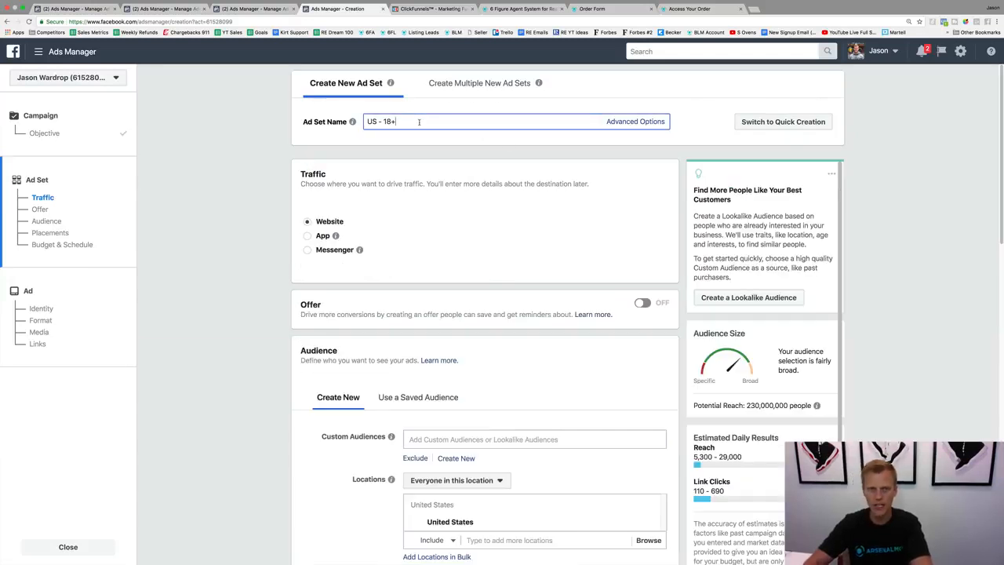
{"action": "key", "text": "super+a"}
{"action": "type", "text": "Viewed"}
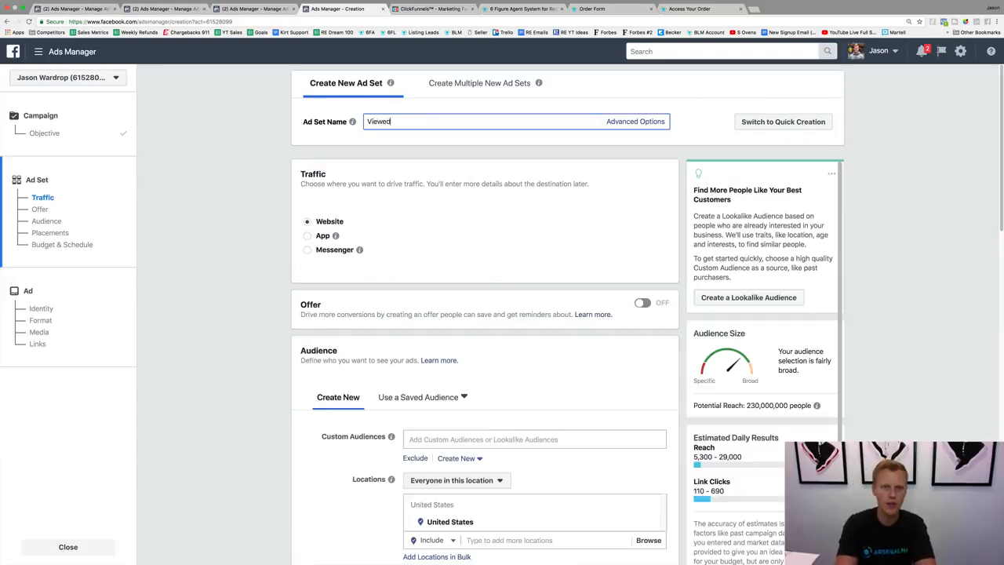
{"action": "type", "text": " Sales/C"}
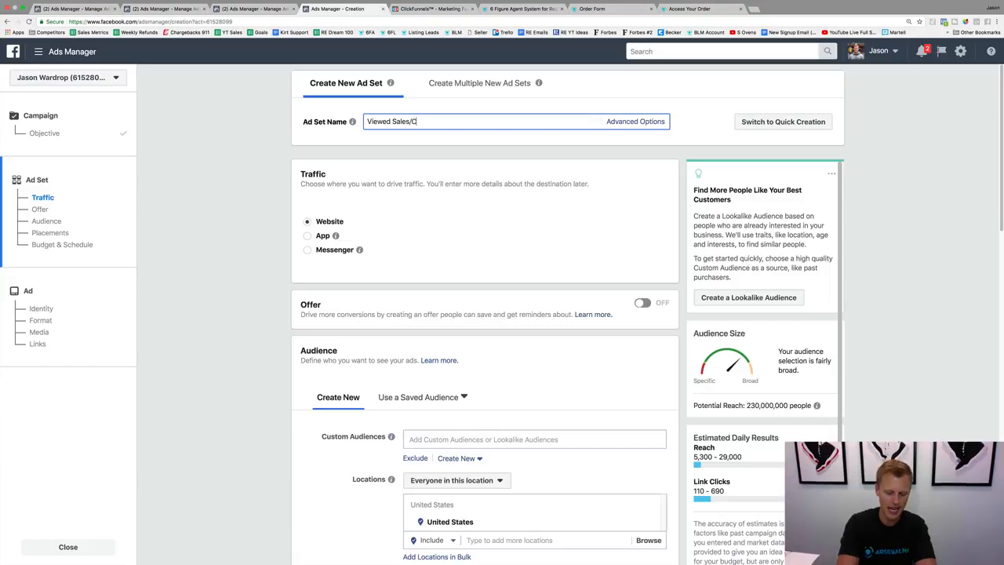
{"action": "type", "text": "heckout Page "}
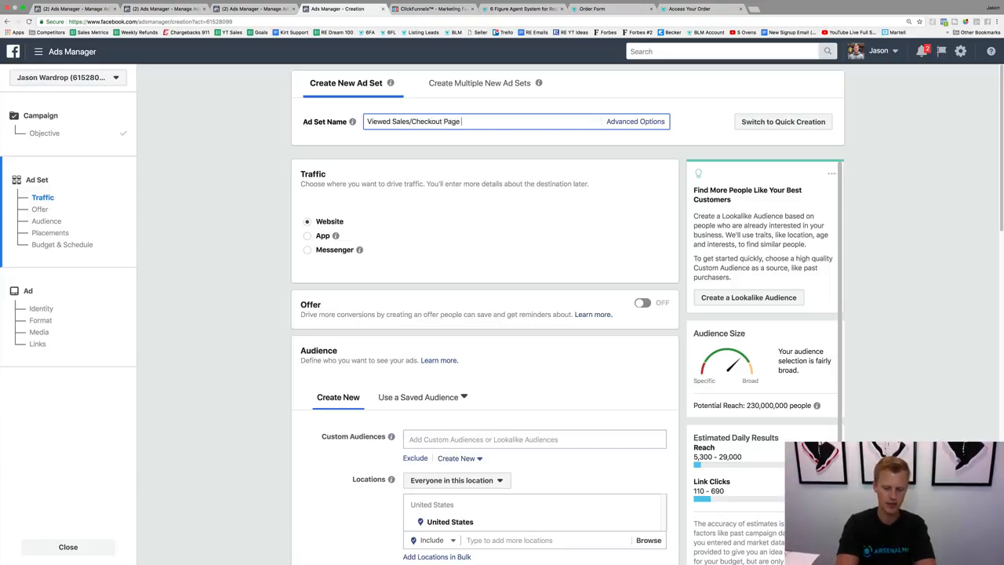
{"action": "type", "text": "But NO Purchase"}
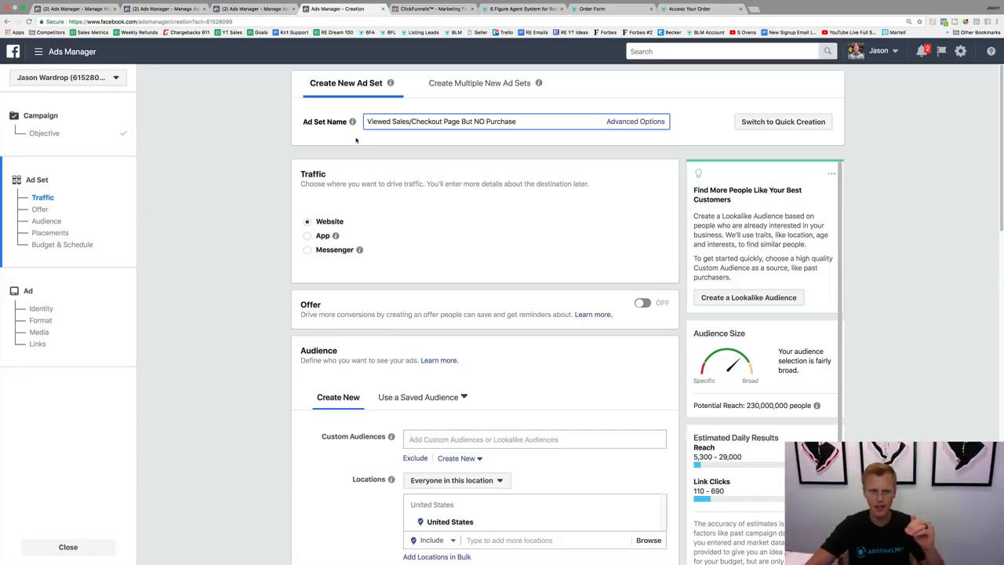
{"action": "scroll", "coordinate": [278, 226], "scroll_direction": "down", "scroll_amount": 3}
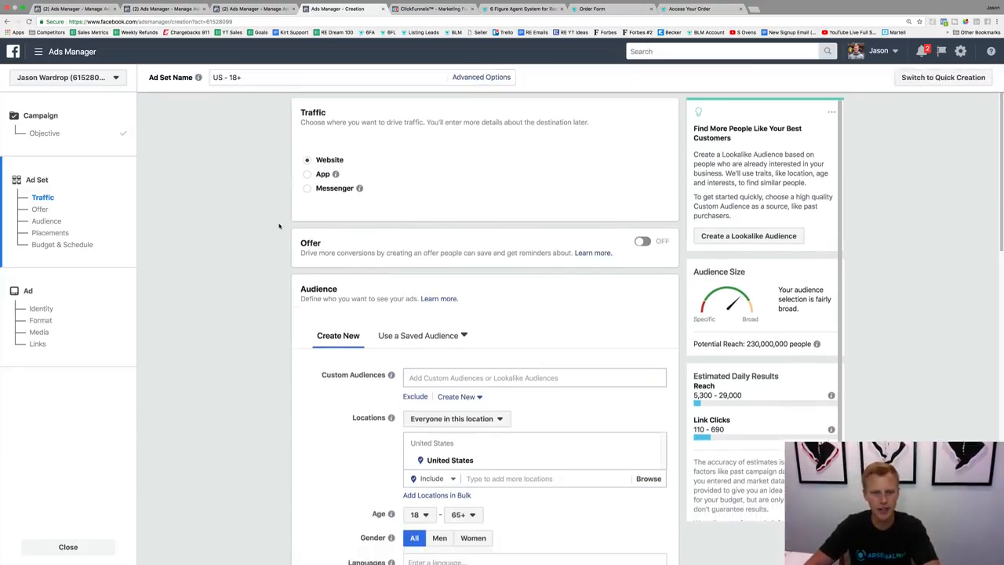
- Add the custom audience "Viewed FB Ads Webinar Sales But NO Purchase" to the ad set's targeting
{"action": "scroll", "coordinate": [279, 225], "scroll_direction": "down", "scroll_amount": 5}
{"action": "scroll", "coordinate": [279, 226], "scroll_direction": "up", "scroll_amount": 2}
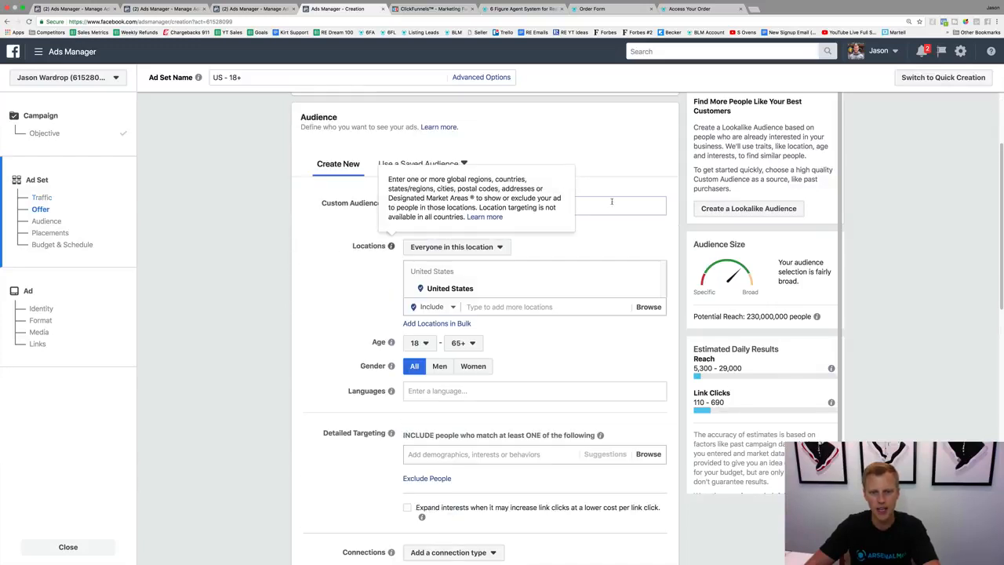
{"action": "left_click", "coordinate": [461, 205]}
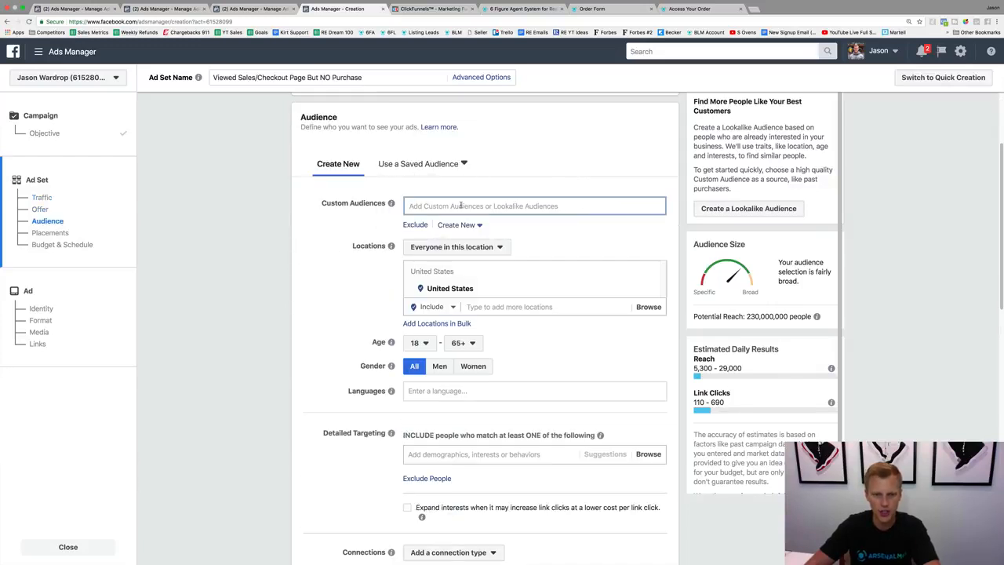
{"action": "left_click", "coordinate": [526, 227]}
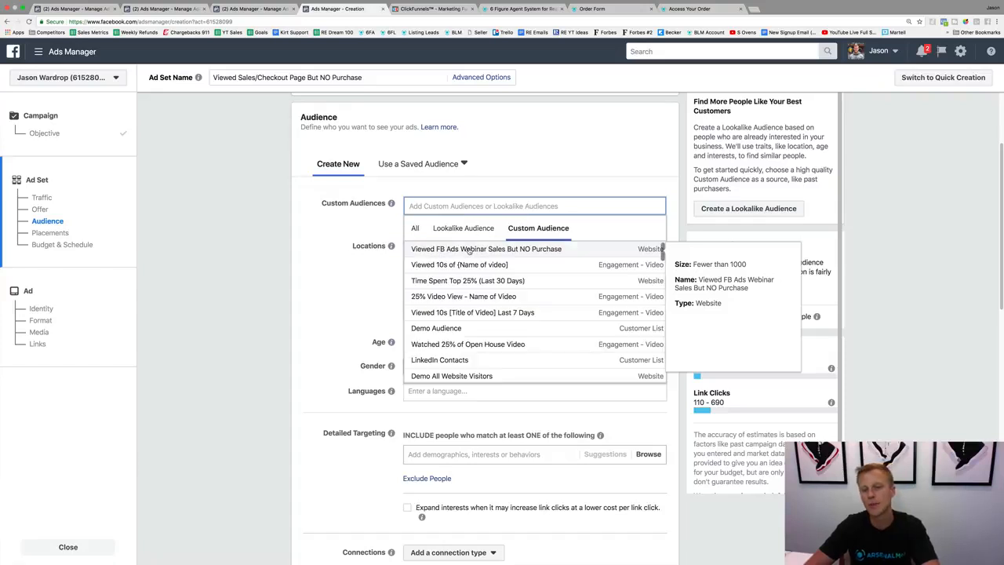
{"action": "left_click", "coordinate": [506, 250]}
{"action": "left_click", "coordinate": [317, 235]}
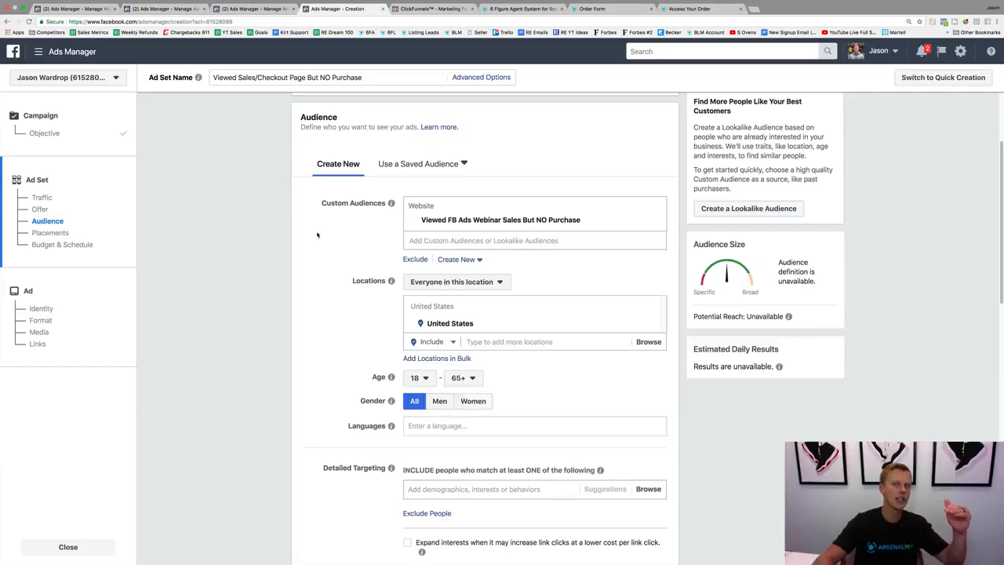
- Review the sales page, order form and order confirmation page that define the audience, and return to the ad set
{"action": "left_click", "coordinate": [522, 8]}
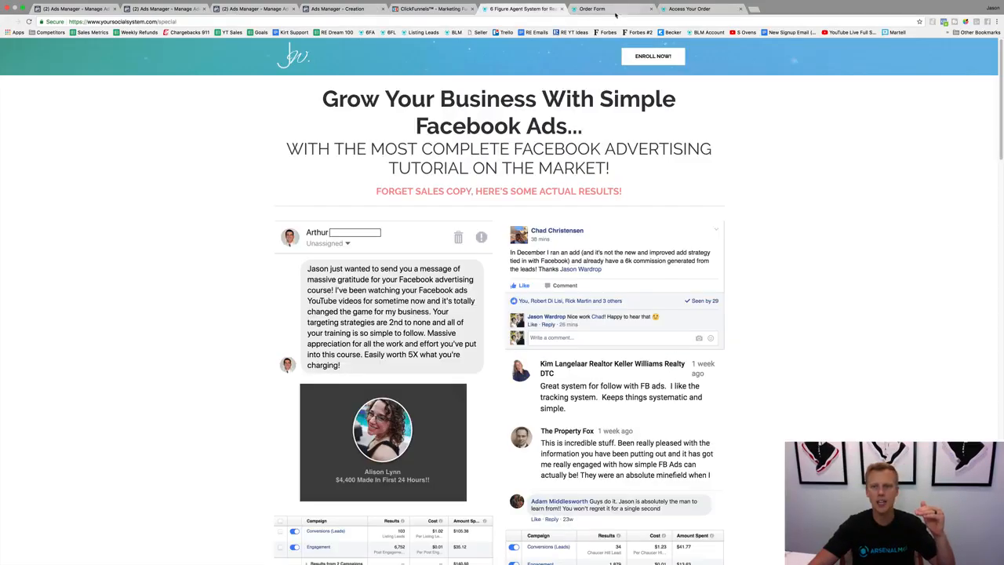
{"action": "left_click", "coordinate": [616, 11]}
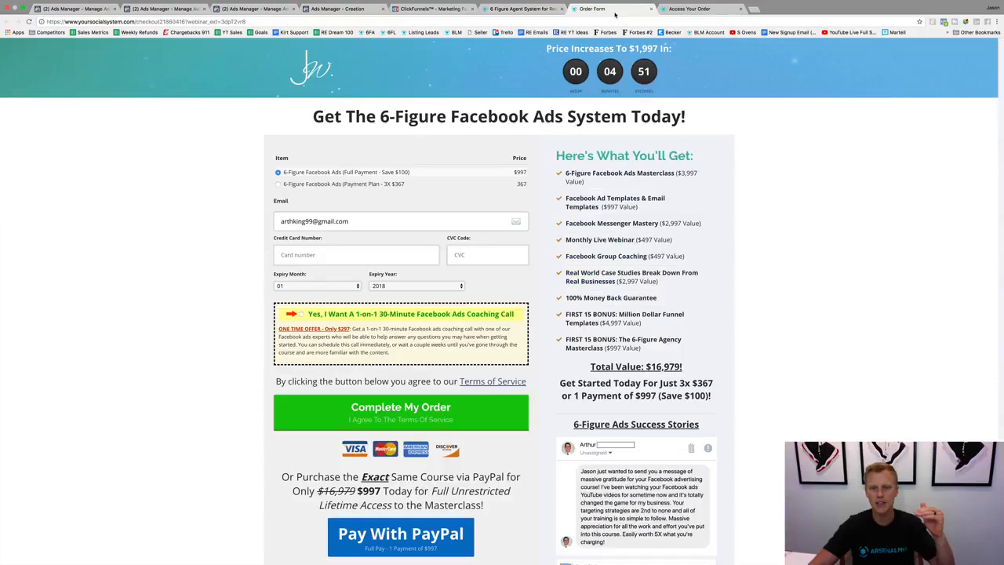
{"action": "left_click", "coordinate": [690, 9]}
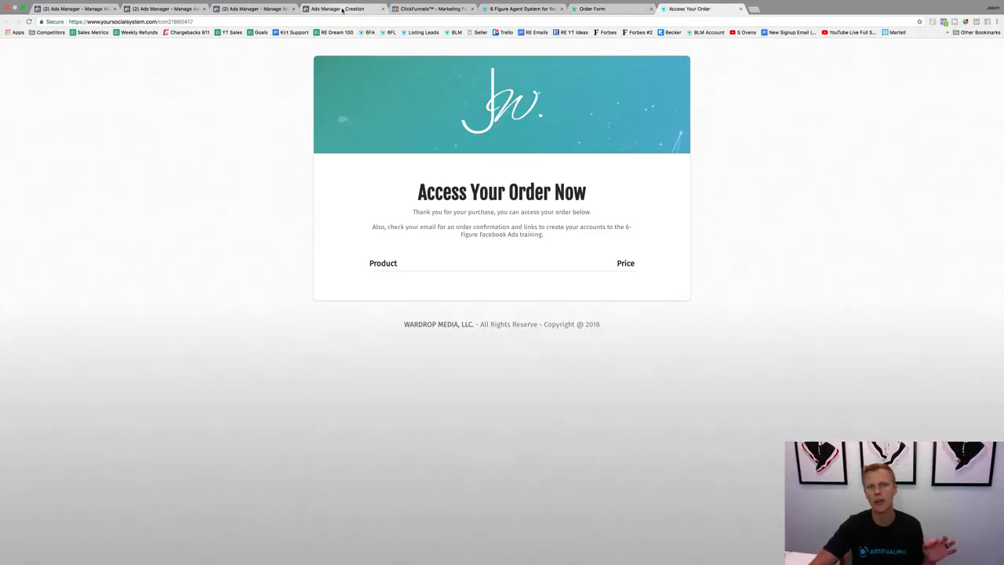
{"action": "left_click", "coordinate": [342, 10]}
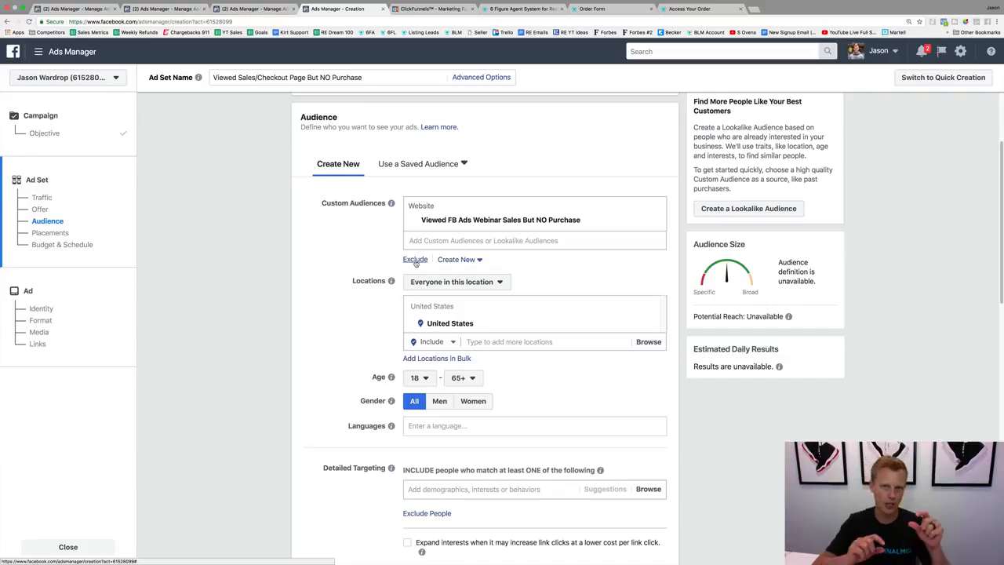
{"action": "left_click", "coordinate": [524, 9]}
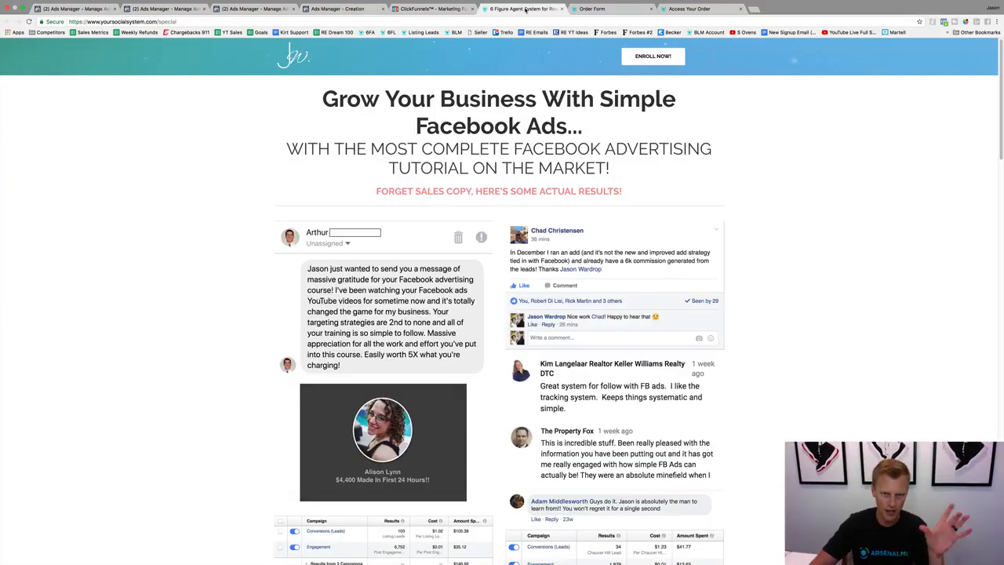
{"action": "left_click", "coordinate": [620, 11]}
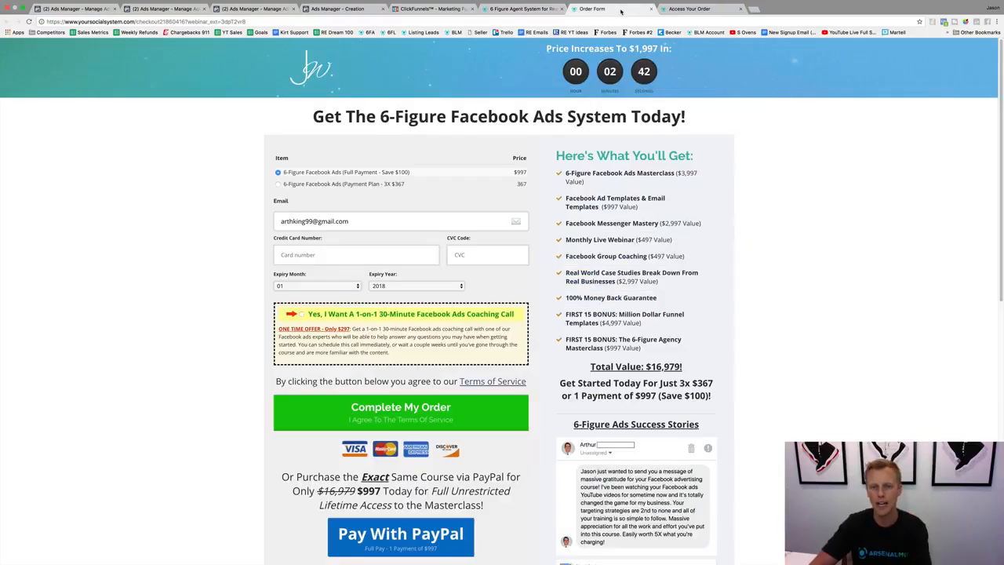
{"action": "left_click", "coordinate": [688, 10]}
{"action": "left_click", "coordinate": [330, 9]}
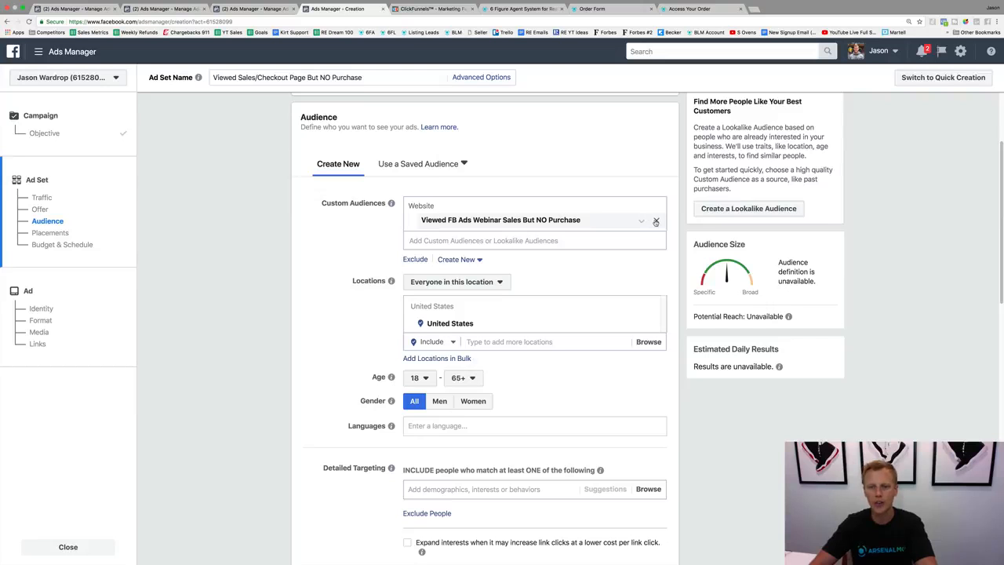
- Replace the targeted custom audience with "Demo Audience" and "Demo All Website Visitors"
{"action": "left_click", "coordinate": [657, 223]}
{"action": "left_click", "coordinate": [462, 206]}
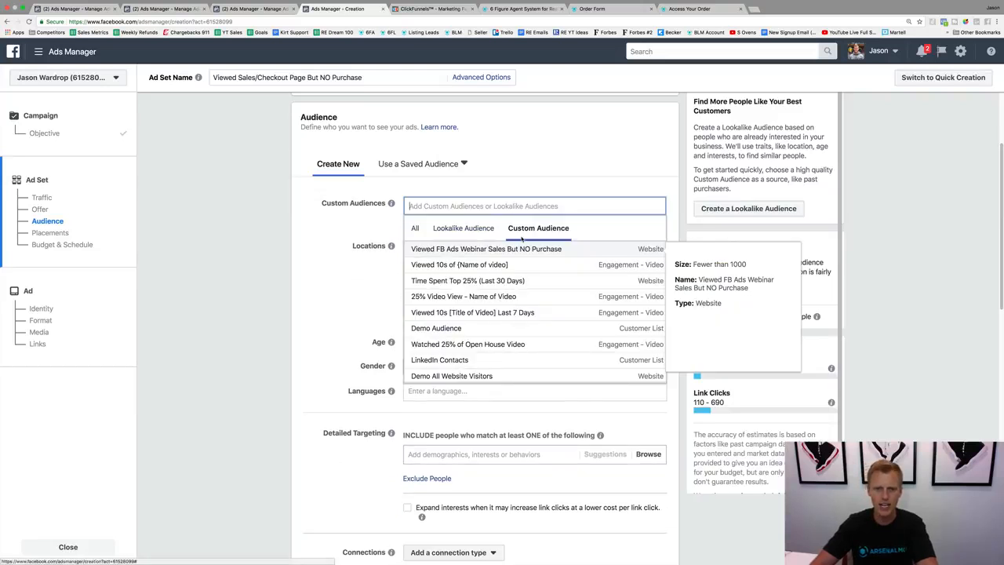
{"action": "left_click", "coordinate": [506, 327]}
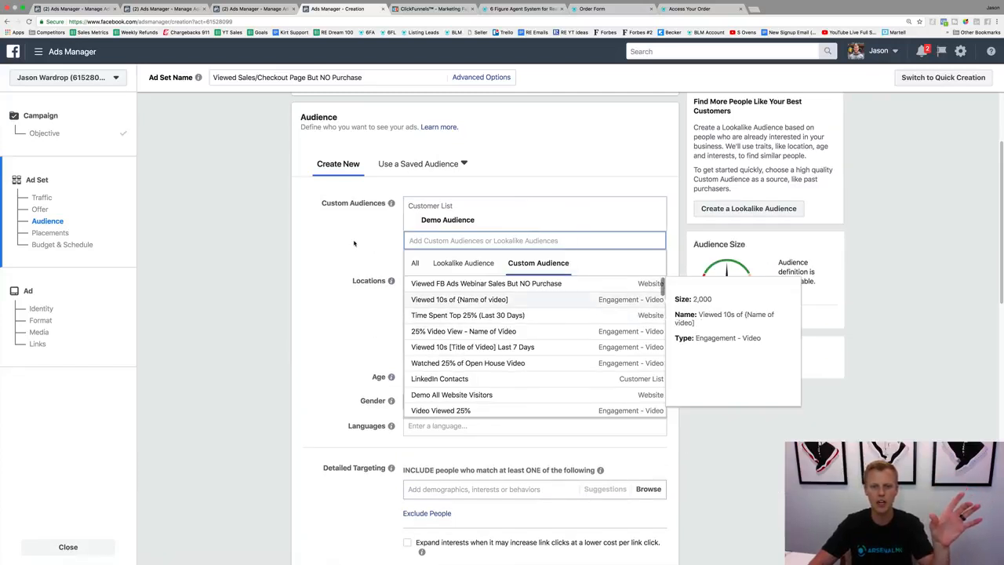
{"action": "left_click", "coordinate": [468, 396]}
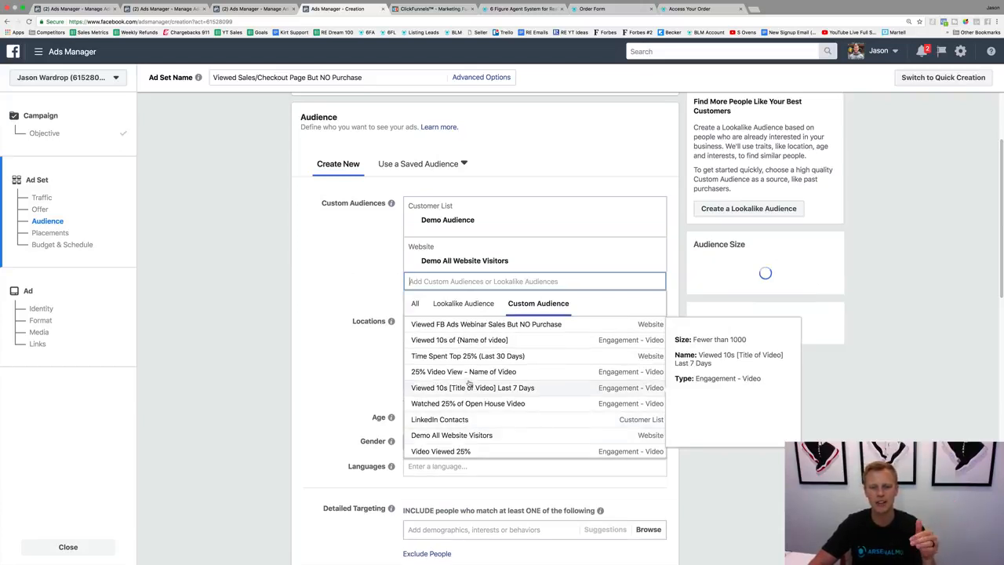
{"action": "left_click", "coordinate": [381, 265]}
- Exclude the "LinkedIn Contacts" custom audience from the ad set's targeting
{"action": "left_click", "coordinate": [415, 300]}
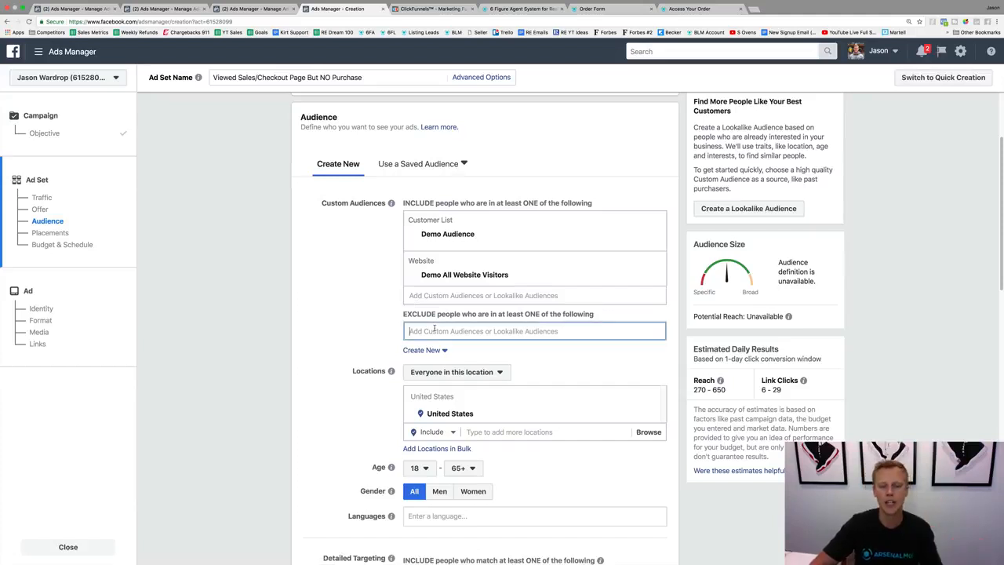
{"action": "left_click", "coordinate": [434, 330]}
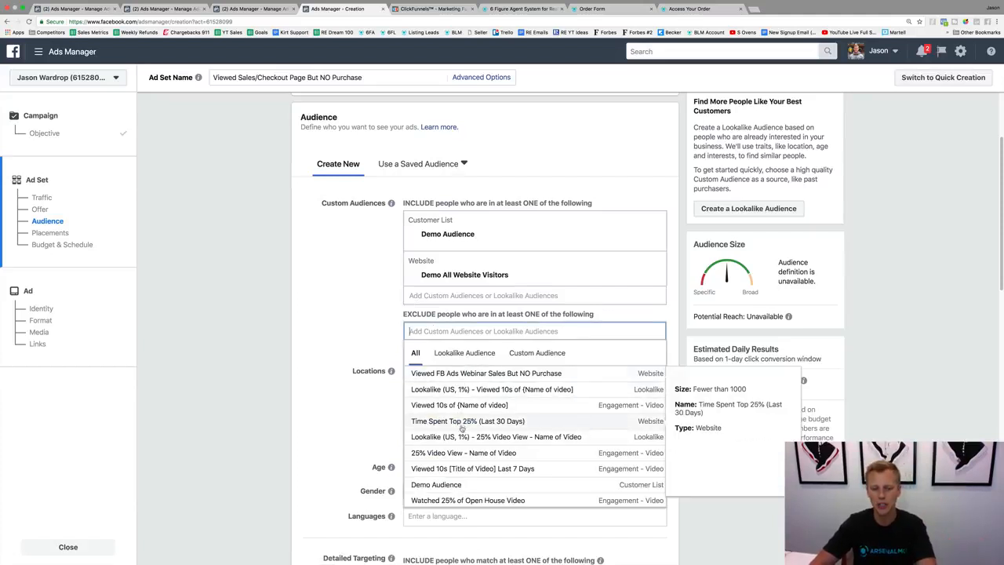
{"action": "scroll", "coordinate": [469, 448], "scroll_direction": "down", "scroll_amount": 1}
{"action": "scroll", "coordinate": [469, 448], "scroll_direction": "up", "scroll_amount": 1}
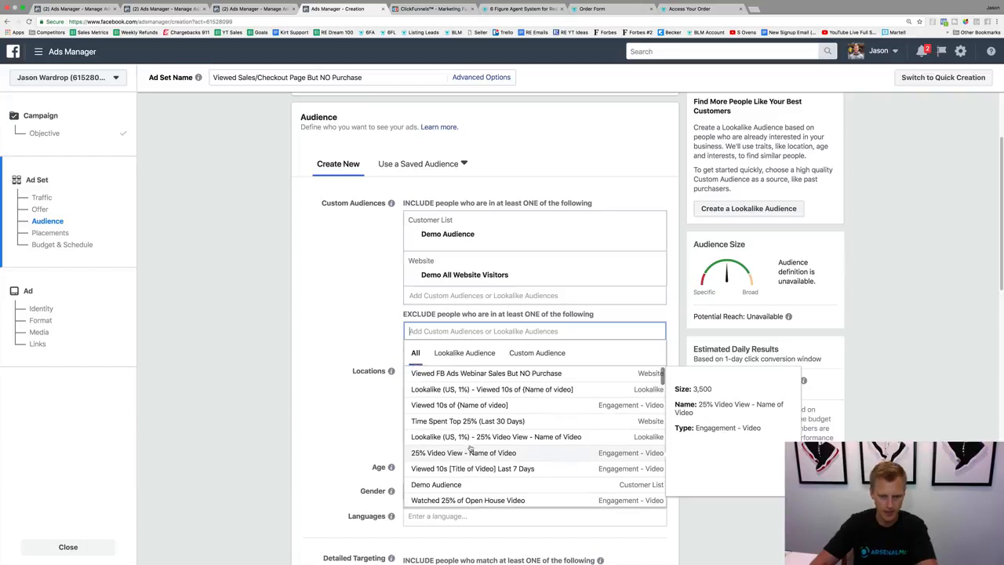
{"action": "scroll", "coordinate": [469, 449], "scroll_direction": "down", "scroll_amount": 3}
{"action": "left_click", "coordinate": [469, 446]}
{"action": "left_click", "coordinate": [338, 345]}
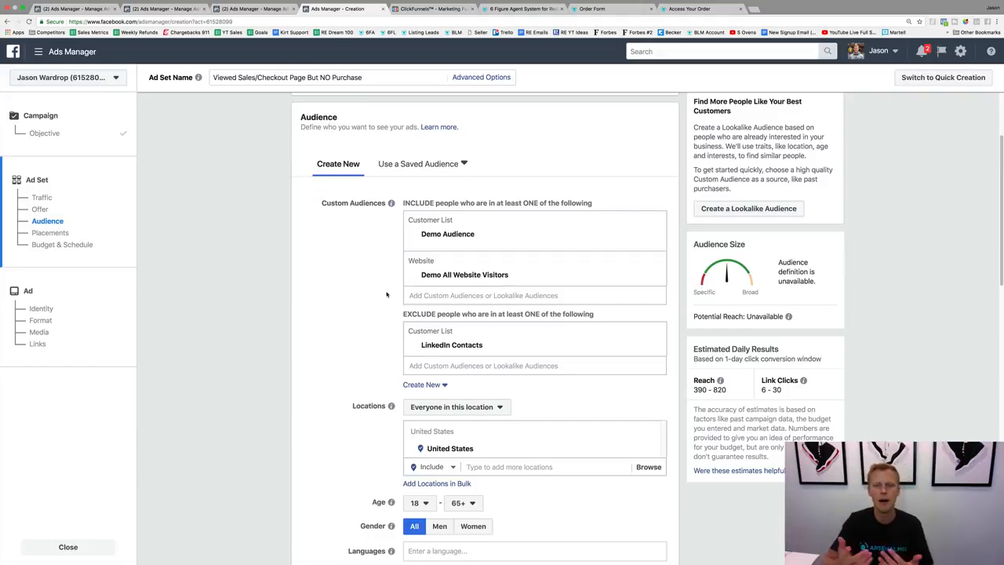
- Remove the excluded "LinkedIn Contacts" audience and both included demo audiences from the targeting
{"action": "left_click", "coordinate": [657, 346]}
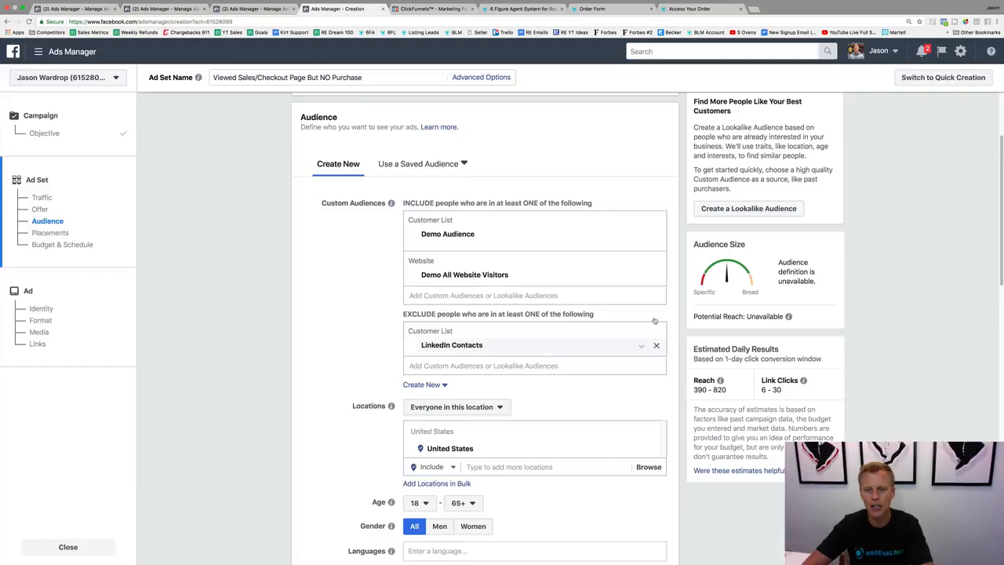
{"action": "left_click", "coordinate": [656, 276]}
{"action": "left_click", "coordinate": [657, 234]}
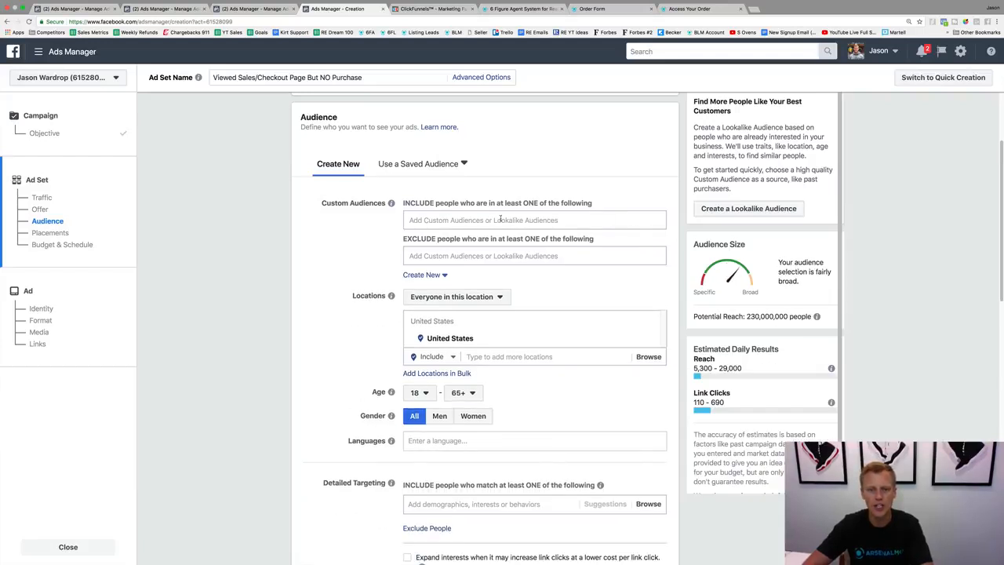
- Include the website custom audience "Viewed FB Ads Webinar Sales But NO Purchase" in the ad set's targeting
{"action": "left_click", "coordinate": [499, 220]}
{"action": "left_click", "coordinate": [483, 263]}
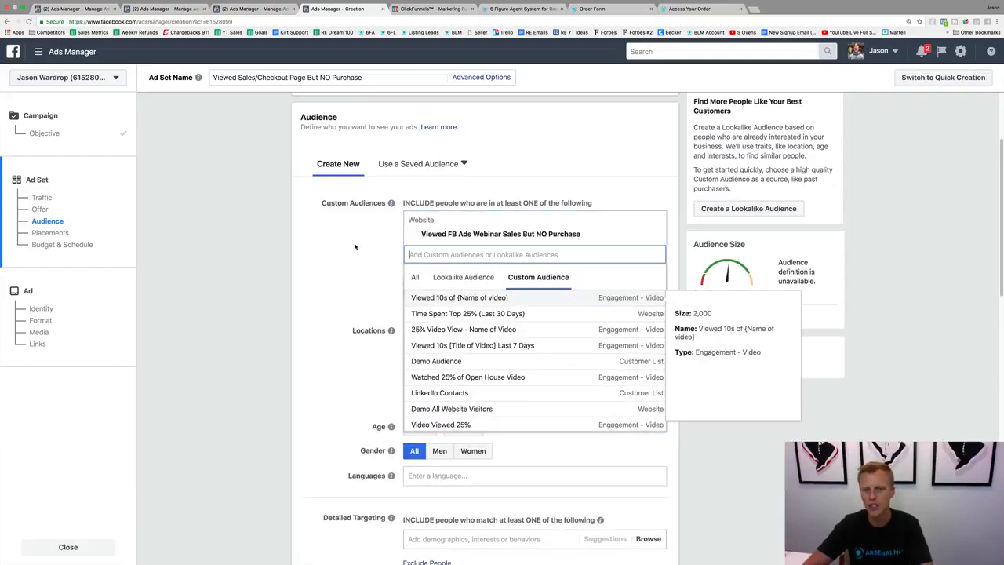
{"action": "left_click", "coordinate": [354, 247]}
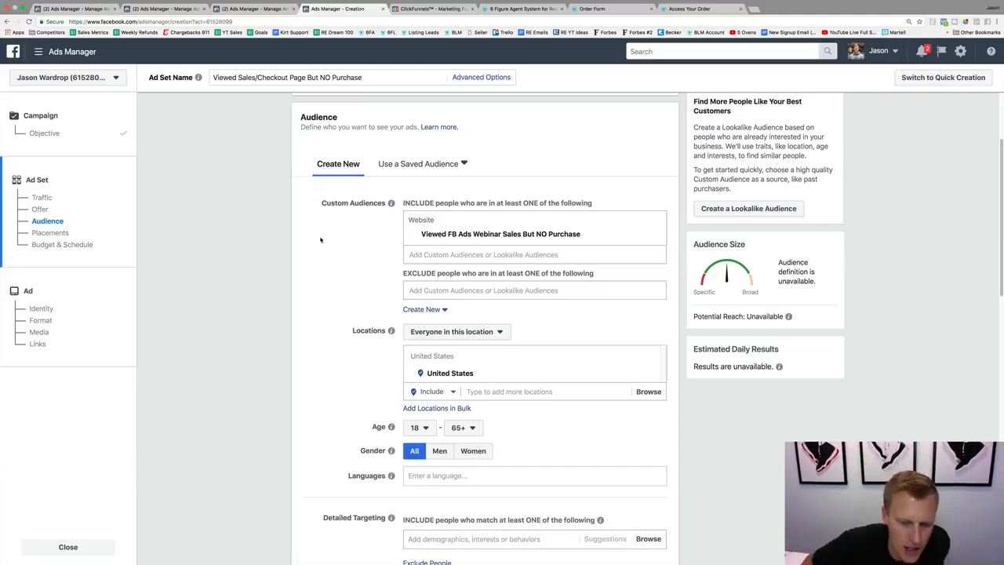
- Set the ad set's daily budget to $1.00
{"action": "scroll", "coordinate": [339, 272], "scroll_direction": "down", "scroll_amount": 2}
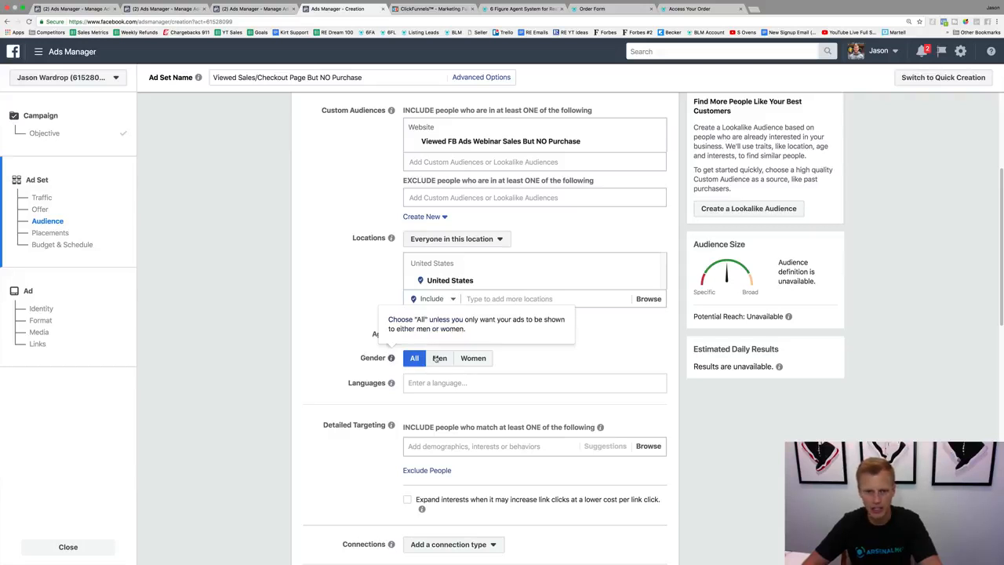
{"action": "mouse_move", "coordinate": [391, 384]}
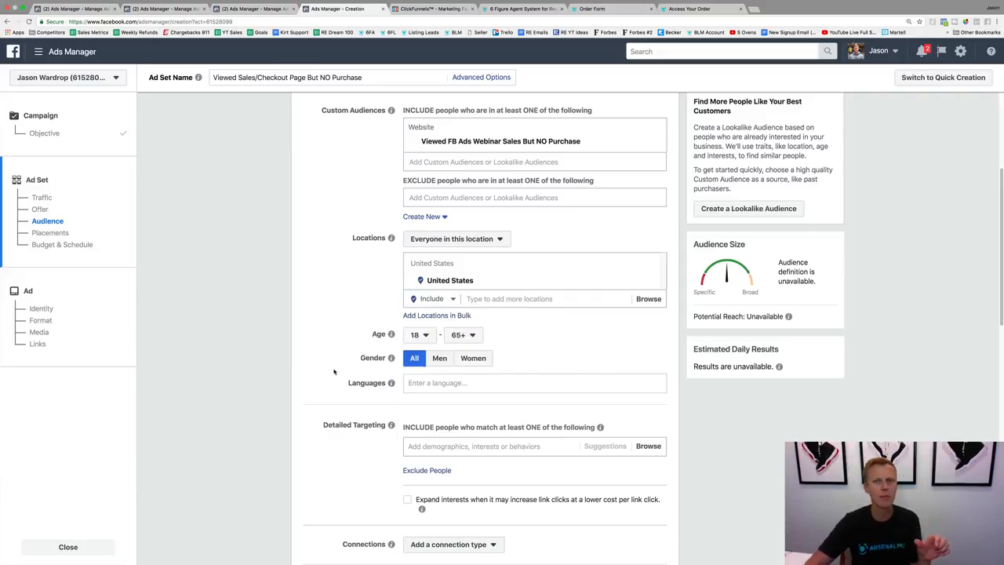
{"action": "scroll", "coordinate": [337, 373], "scroll_direction": "down", "scroll_amount": 5}
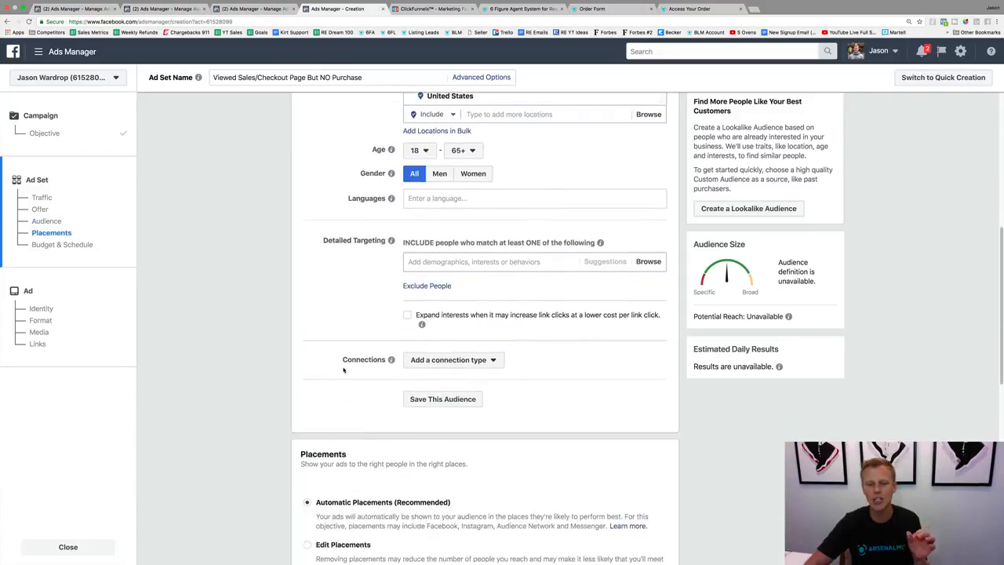
{"action": "scroll", "coordinate": [345, 361], "scroll_direction": "down", "scroll_amount": 3}
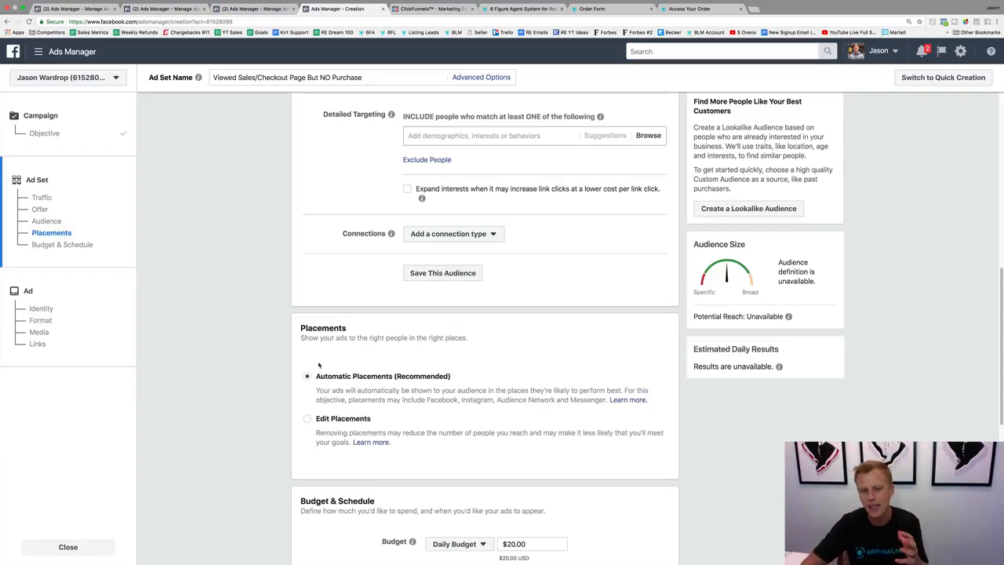
{"action": "scroll", "coordinate": [294, 382], "scroll_direction": "down", "scroll_amount": 5}
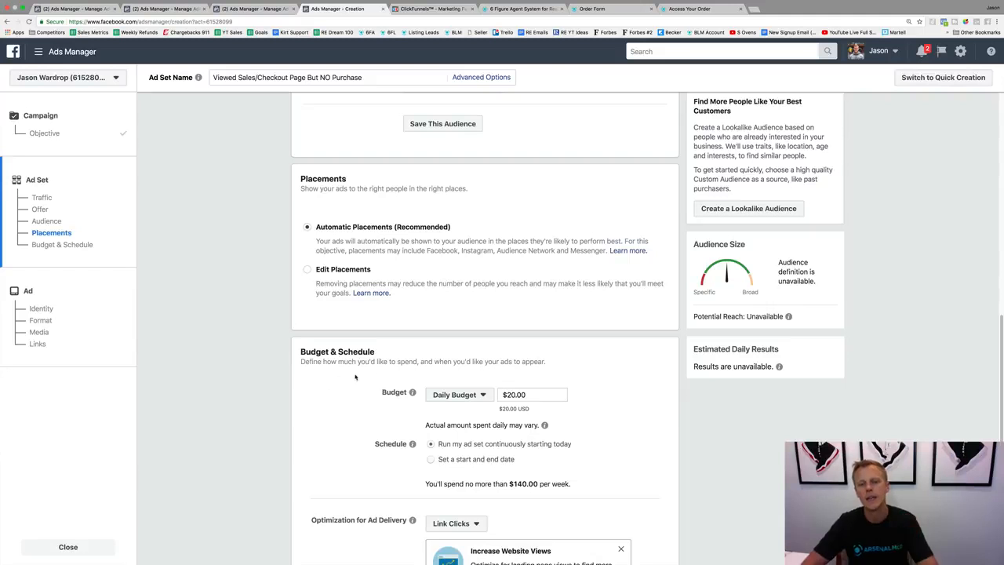
{"action": "left_click", "coordinate": [511, 395]}
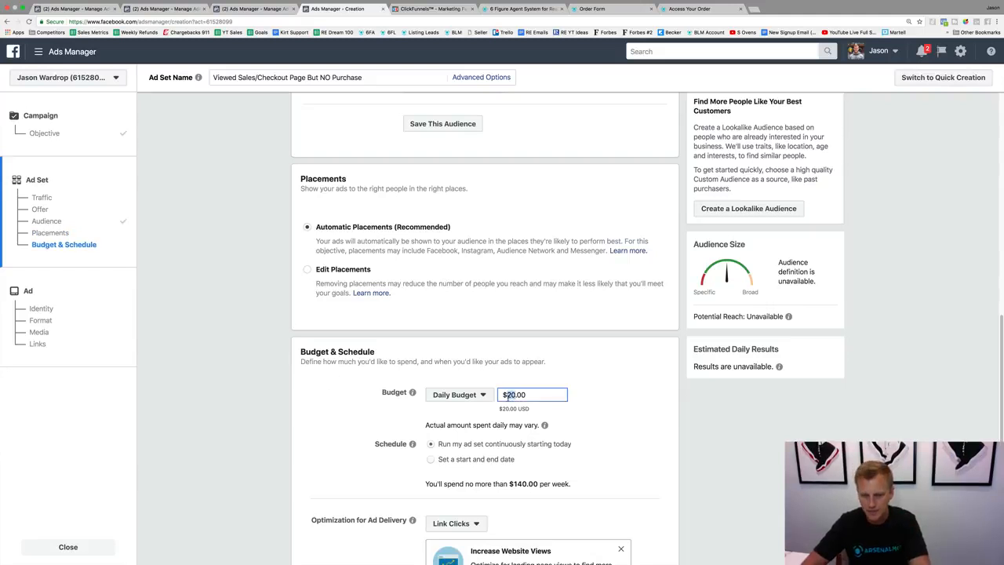
{"action": "type", "text": "1"}
{"action": "left_click", "coordinate": [592, 396]}
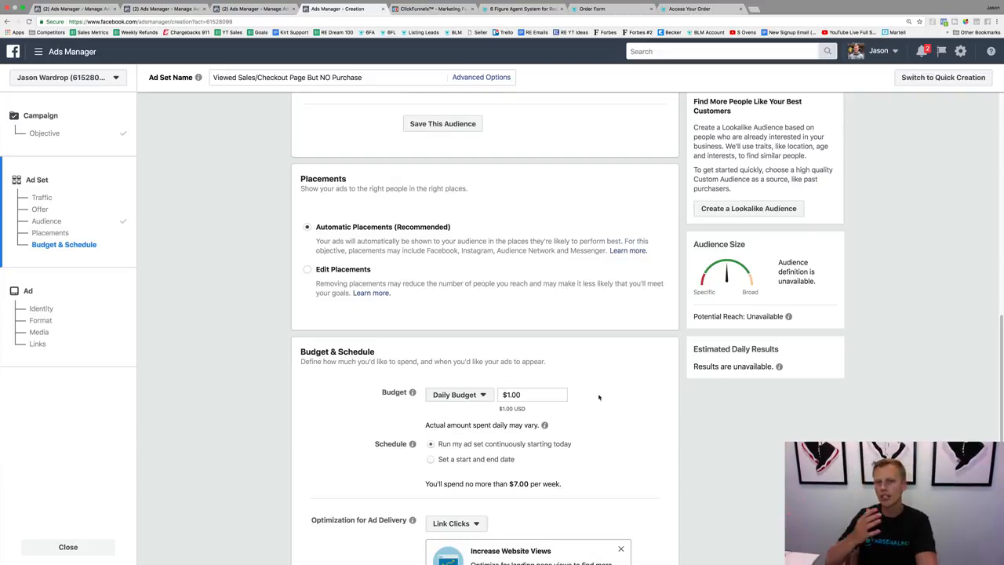
- Look at the sales page and order form again, and return to the ad set's budget settings
{"action": "left_click", "coordinate": [527, 9]}
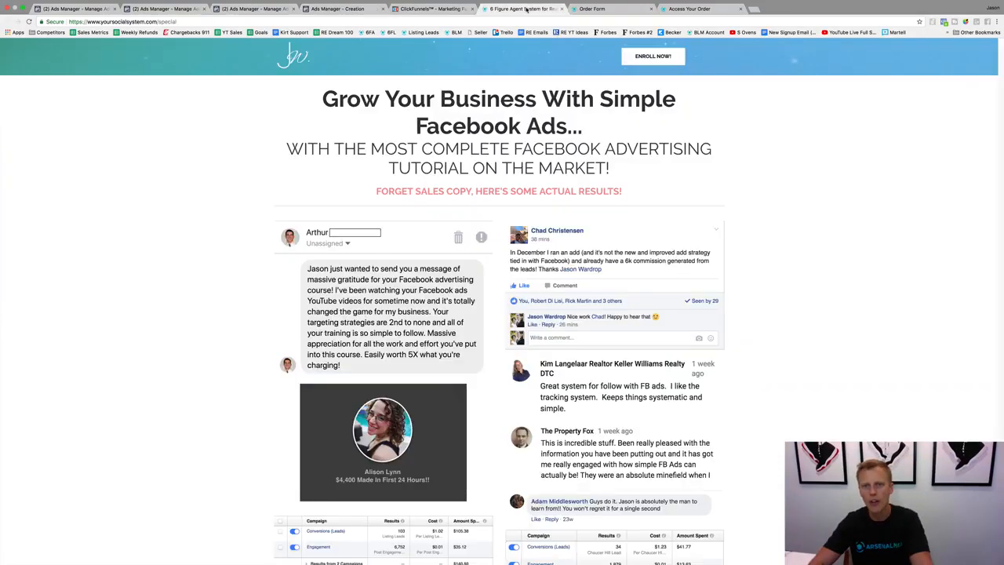
{"action": "left_click", "coordinate": [593, 8]}
{"action": "left_click", "coordinate": [526, 9]}
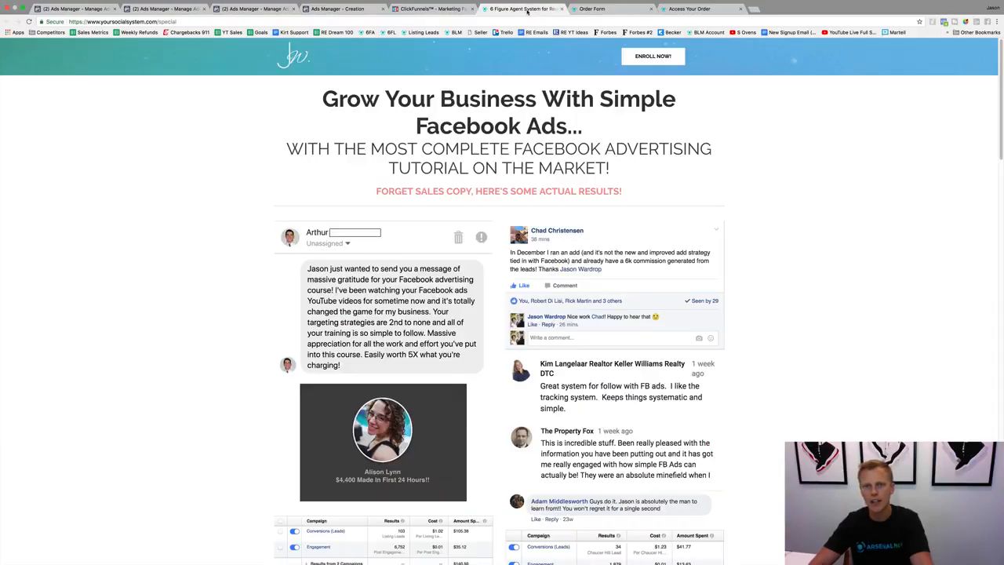
{"action": "left_click", "coordinate": [266, 8]}
{"action": "left_click", "coordinate": [337, 8]}
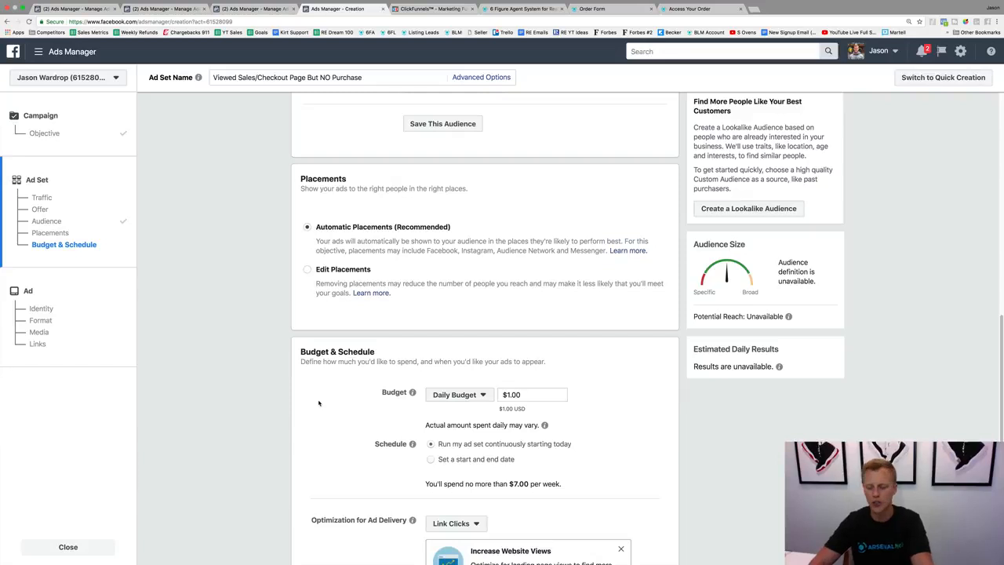
- Switch the optimization for ad delivery to Landing Page Views
{"action": "scroll", "coordinate": [318, 403], "scroll_direction": "down", "scroll_amount": 3}
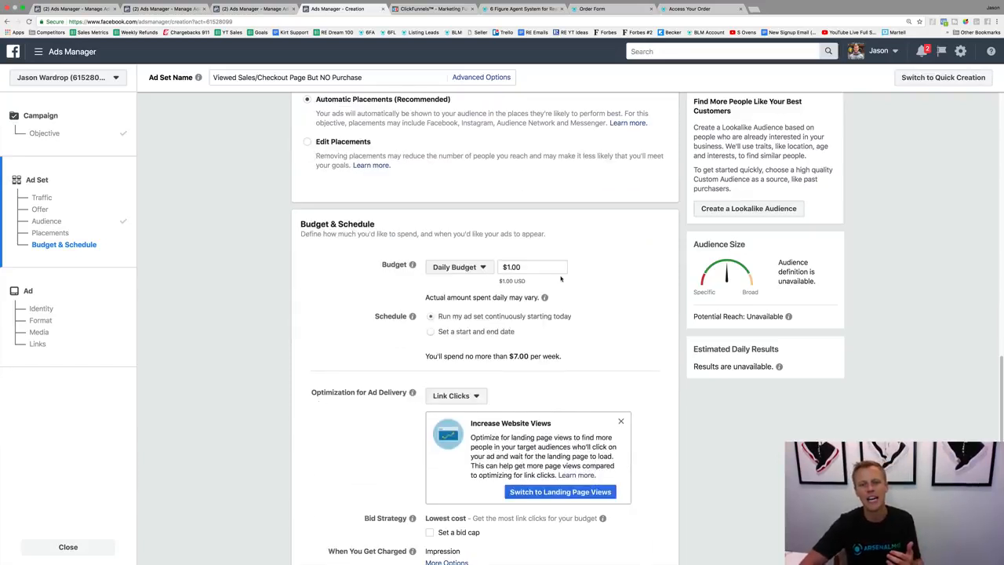
{"action": "scroll", "coordinate": [336, 405], "scroll_direction": "down", "scroll_amount": 3}
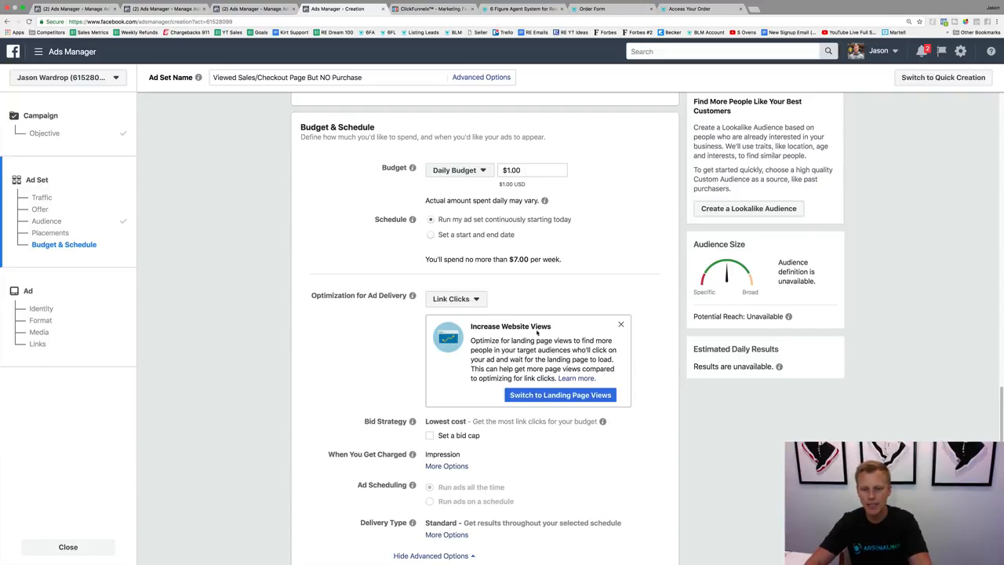
{"action": "left_click", "coordinate": [560, 396]}
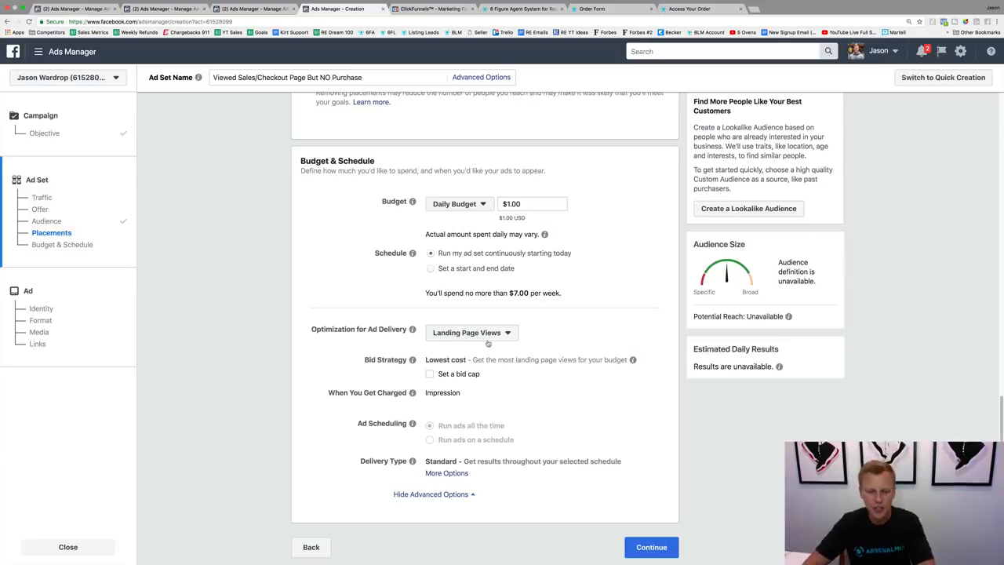
- Continue from the ad set to the ad setup and choose the Single Video format
{"action": "left_click", "coordinate": [649, 547]}
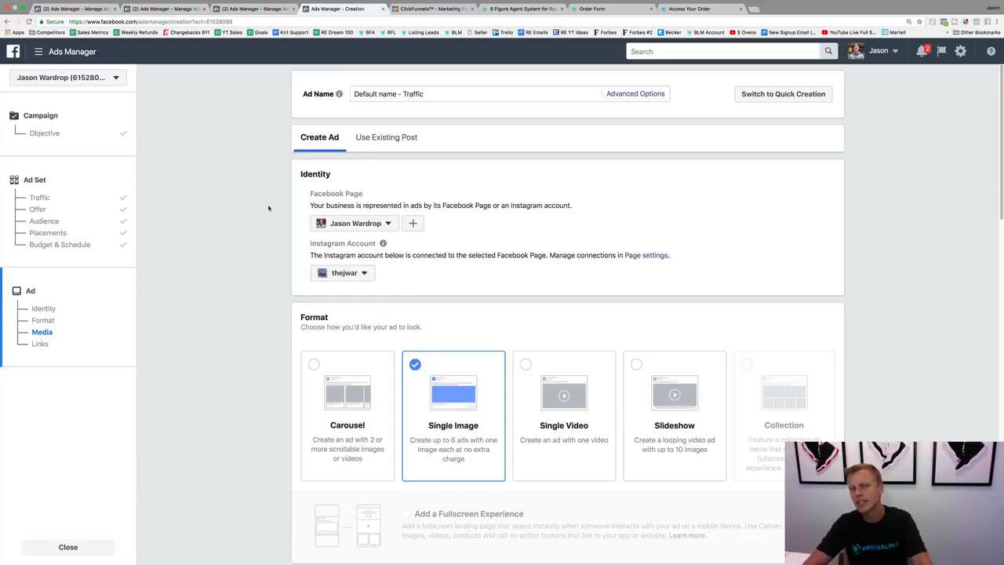
{"action": "left_click", "coordinate": [524, 366]}
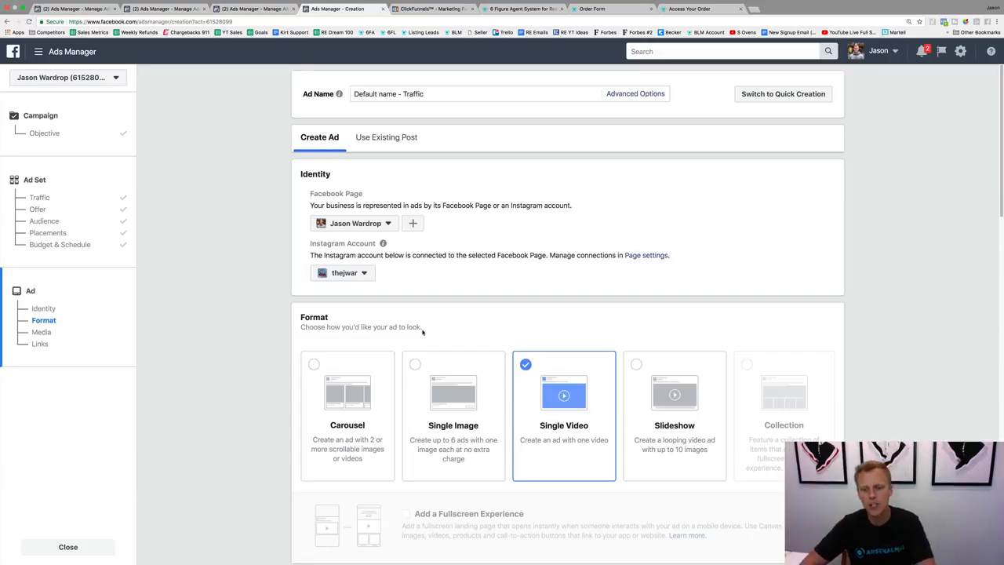
{"action": "scroll", "coordinate": [280, 345], "scroll_direction": "down", "scroll_amount": 3}
{"action": "scroll", "coordinate": [281, 344], "scroll_direction": "down", "scroll_amount": 3}
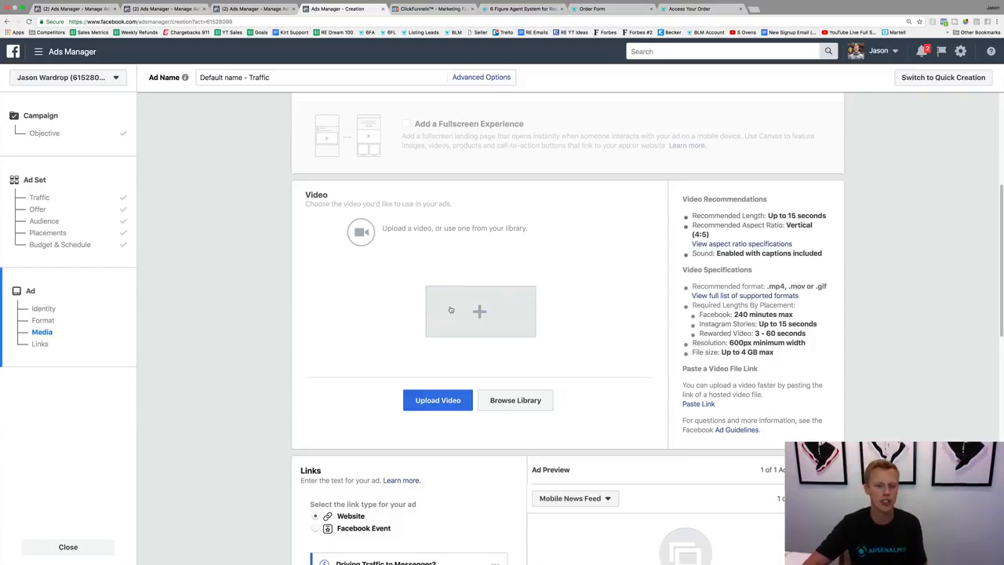
- Start the ad text with "Hey!" and the paragraph "I saw you watched the FB ads webinar, but did not purchase the 6-Figure FB ads masterclass!"
{"action": "scroll", "coordinate": [448, 310], "scroll_direction": "down", "scroll_amount": 5}
{"action": "left_click", "coordinate": [372, 368]}
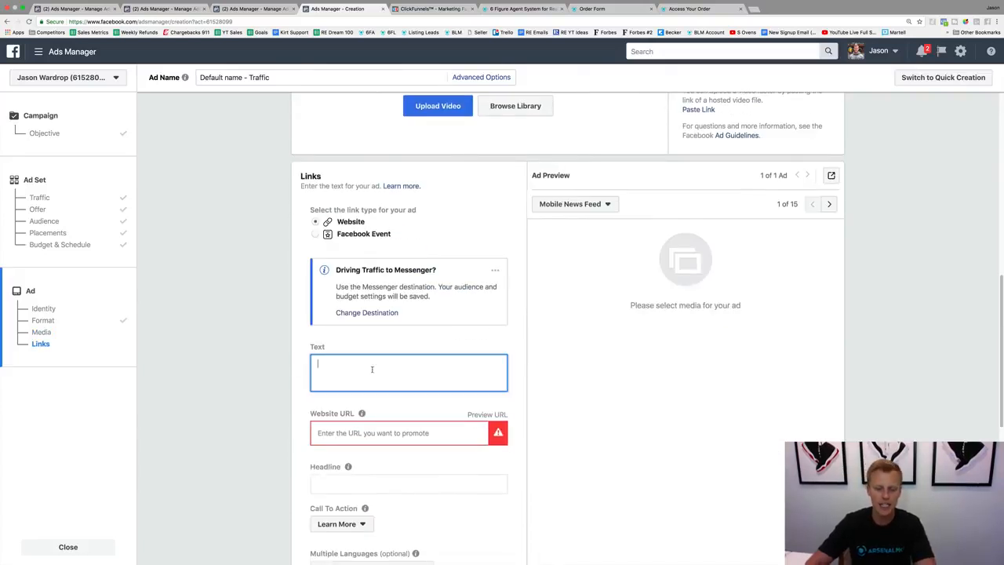
{"action": "type", "text": "Hey!"}
{"action": "key", "text": "Return"}
{"action": "key", "text": "Return"}
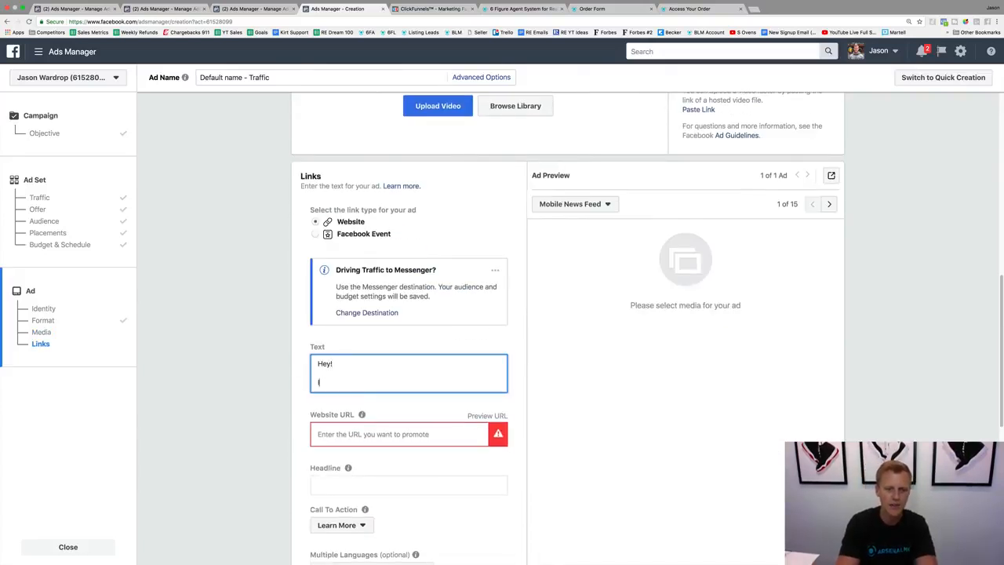
{"action": "type", "text": "I saw you wat"}
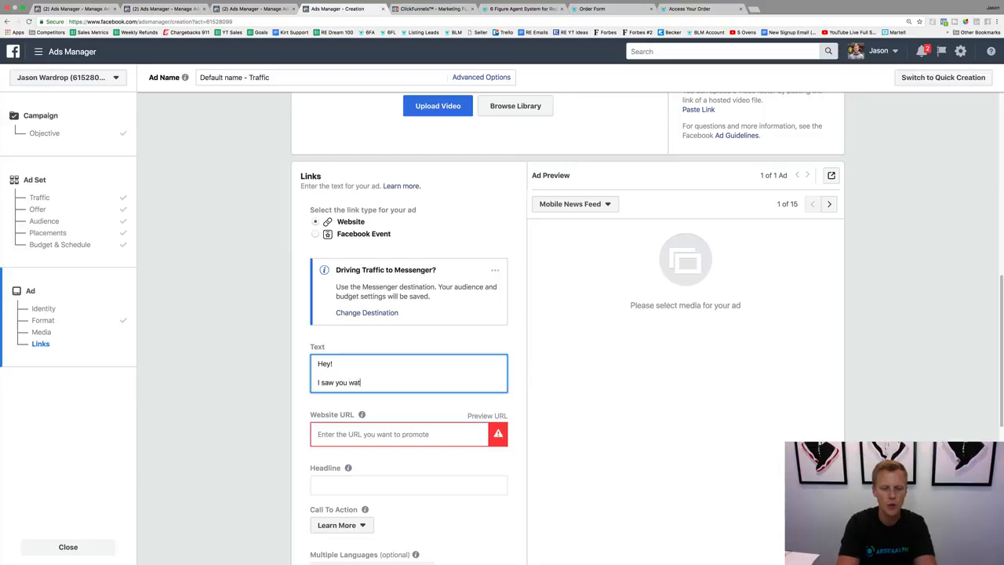
{"action": "type", "text": "ched the FB ads webinar"}
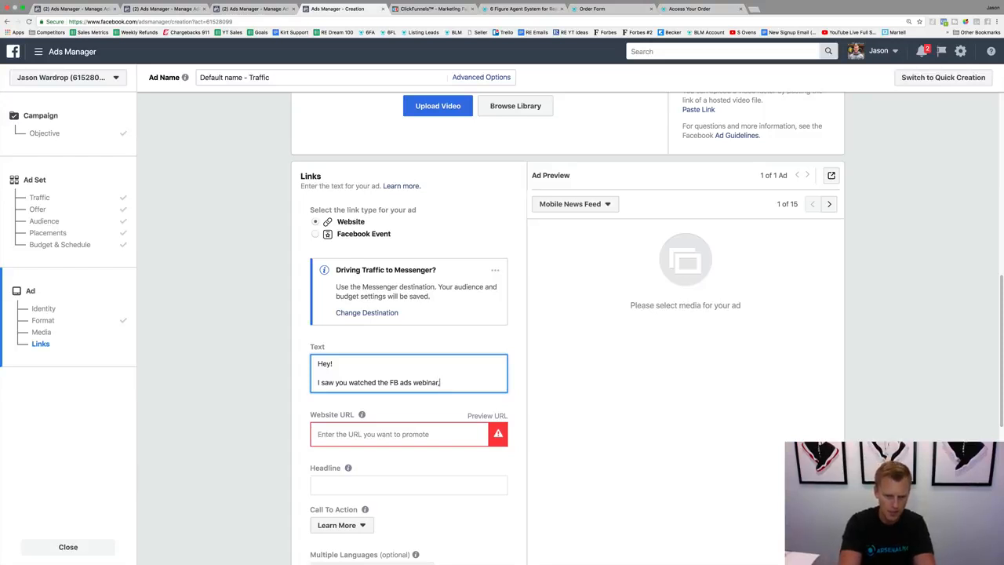
{"action": "type", "text": ", but did not pur"}
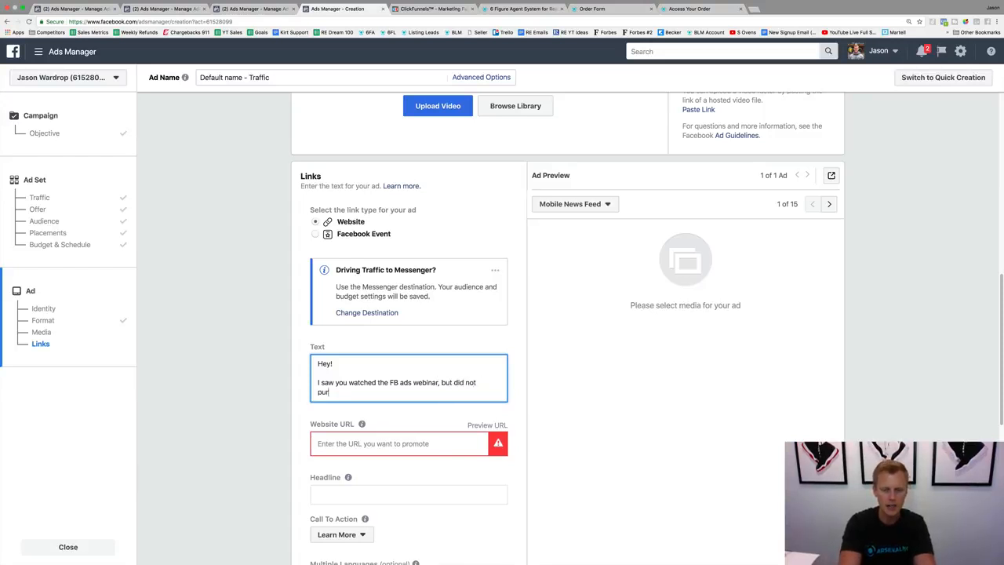
{"action": "type", "text": "chase the"}
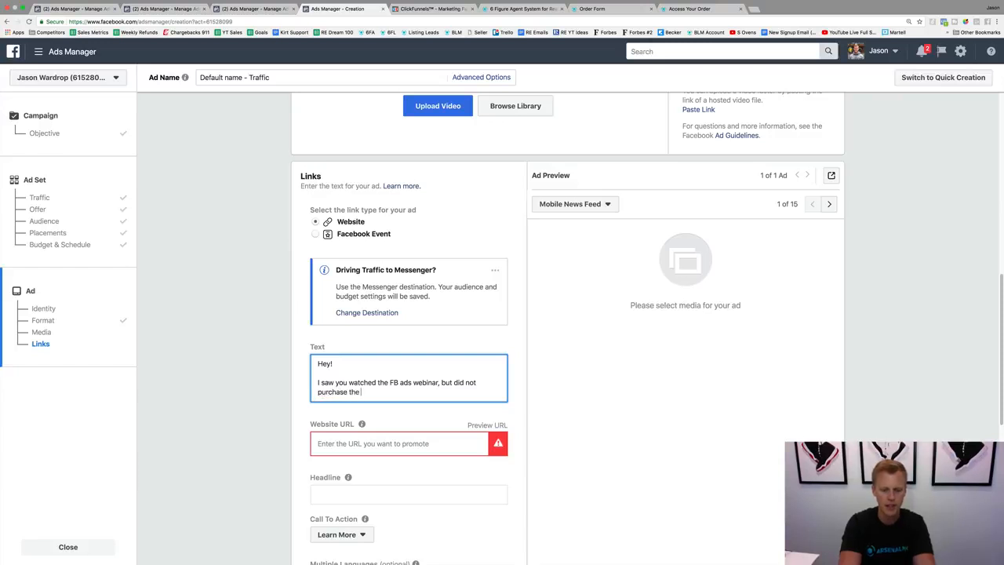
{"action": "type", "text": " 6-Figure "}
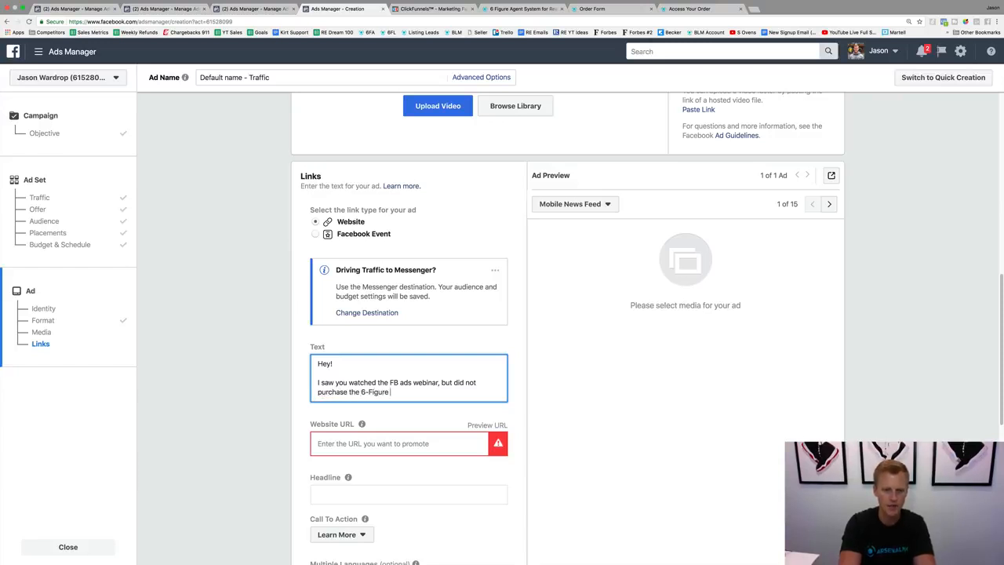
{"action": "type", "text": "FB ads maste"}
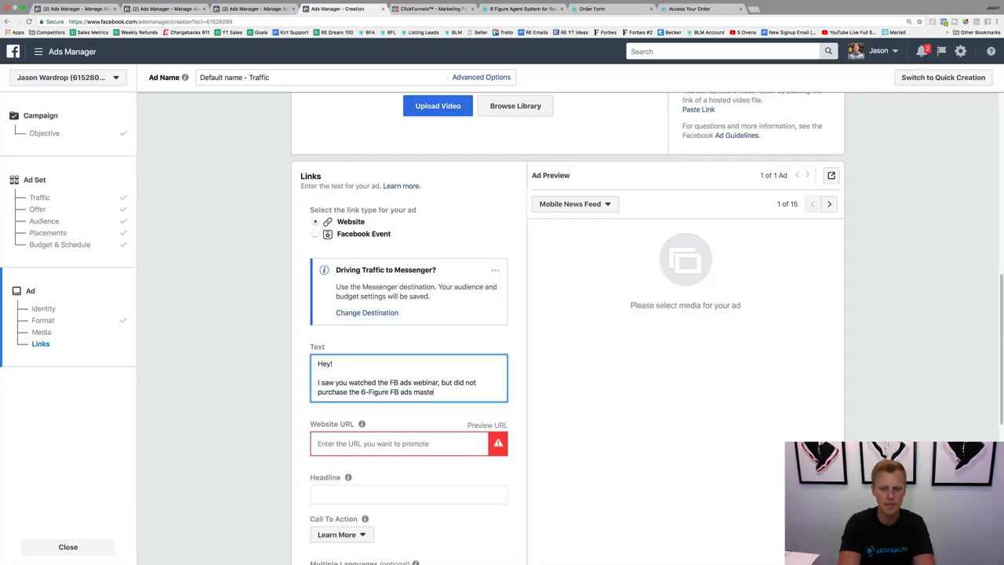
{"action": "type", "text": "rclass"}
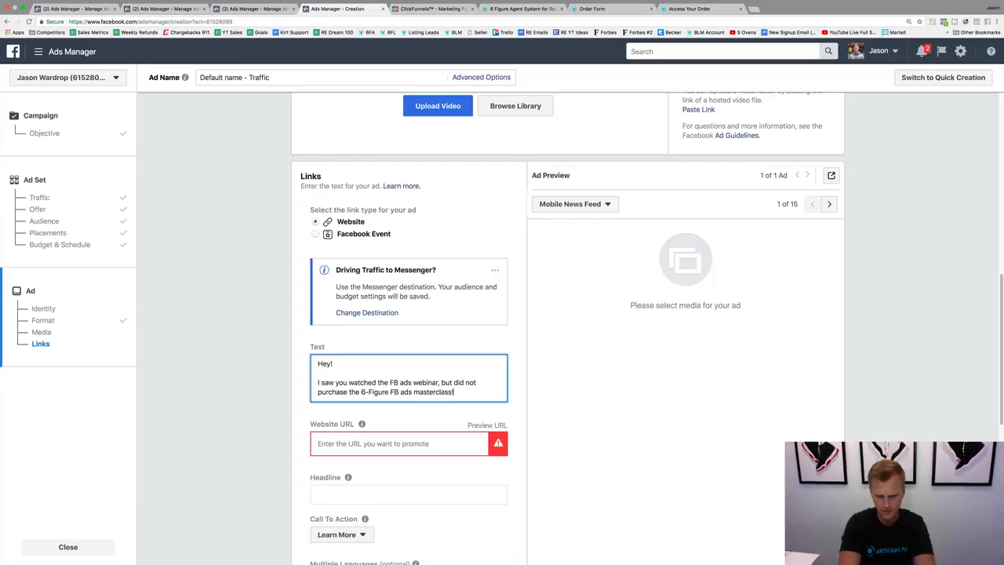
{"action": "type", "text": "!"}
{"action": "key", "text": "Return"}
{"action": "key", "text": "Return"}
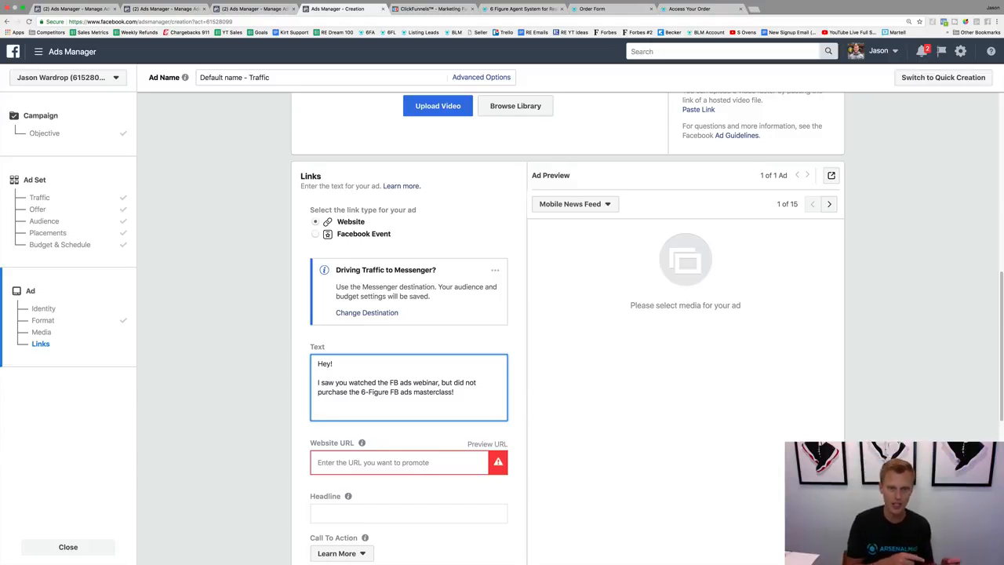
- Add a line to the ad text inviting readers to hear what a customer had to say, and the line "Recap what he said..."
{"action": "type", "text": "Hear what"}
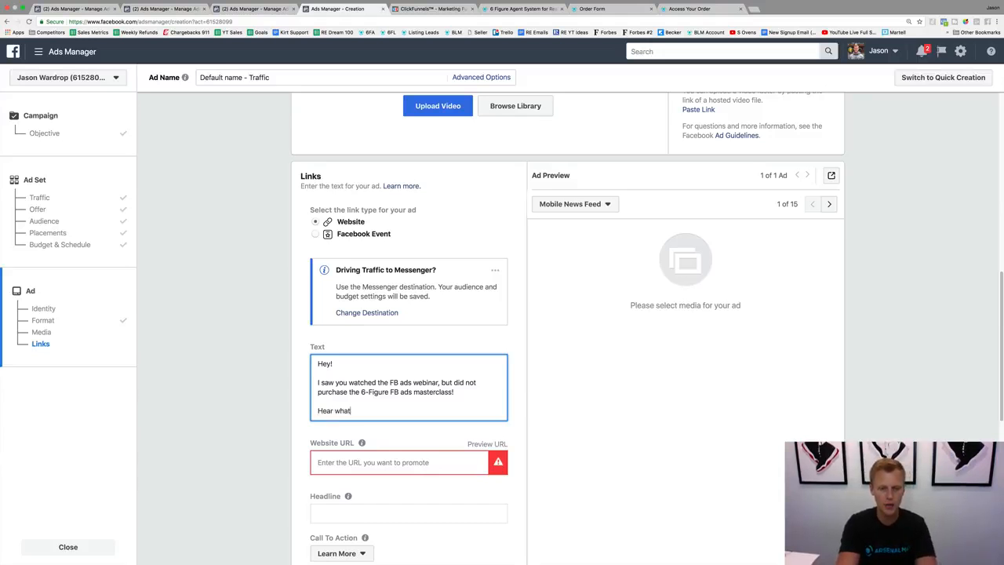
{"action": "type", "text": " Johnny had to "}
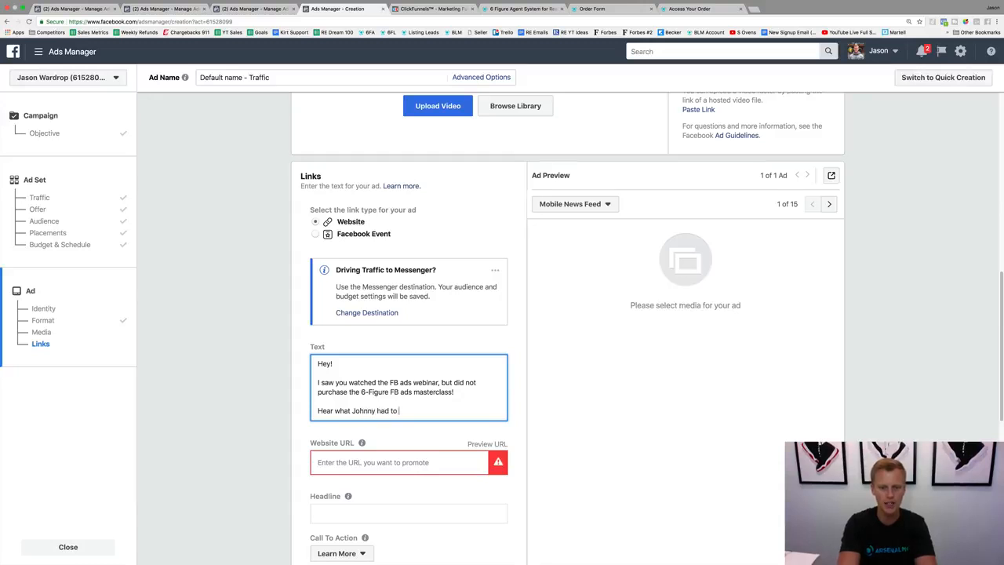
{"action": "type", "text": "say..."}
{"action": "key", "text": "Return"}
{"action": "key", "text": "Return"}
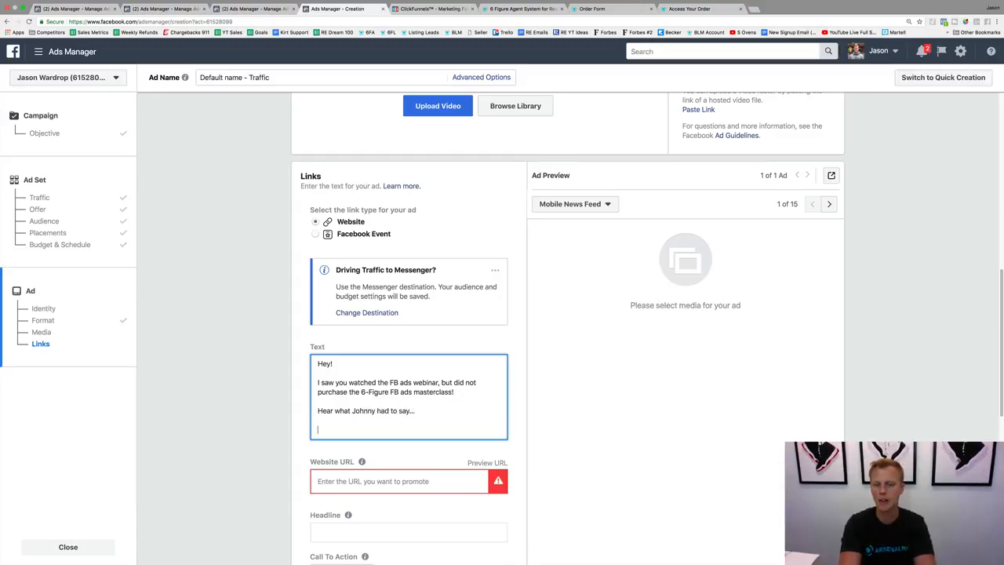
{"action": "type", "text": "Recap what he "}
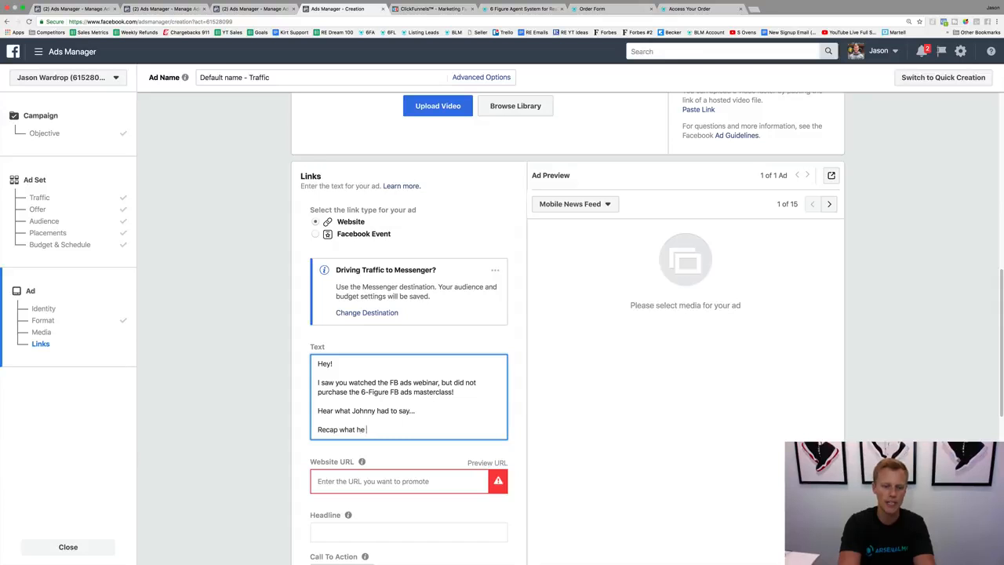
{"action": "type", "text": "said..."}
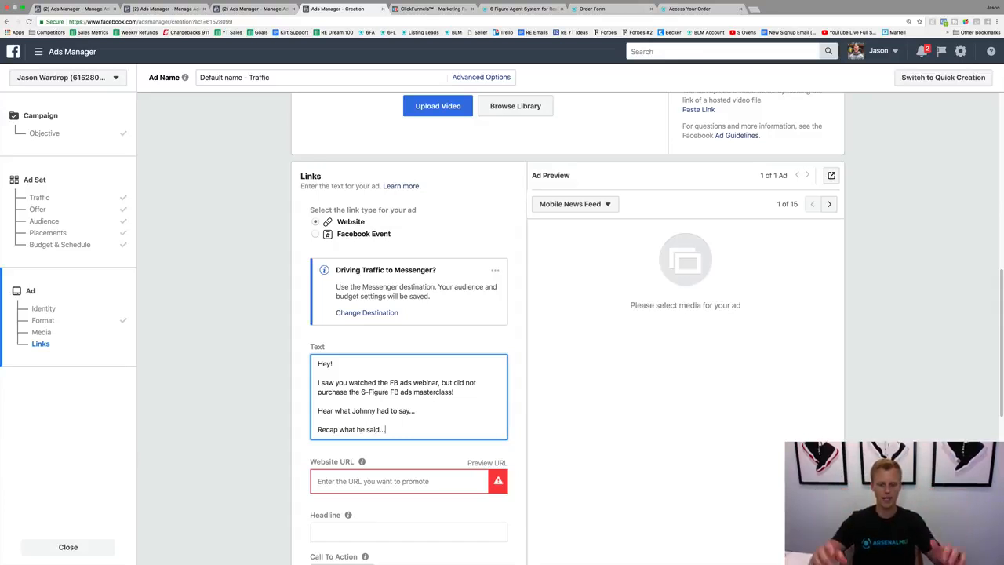
- End the ad text with a "Get started today to see similar results" line naming the customer, followed by the placeholder LINK
{"action": "key", "text": "Return"}
{"action": "key", "text": "Return"}
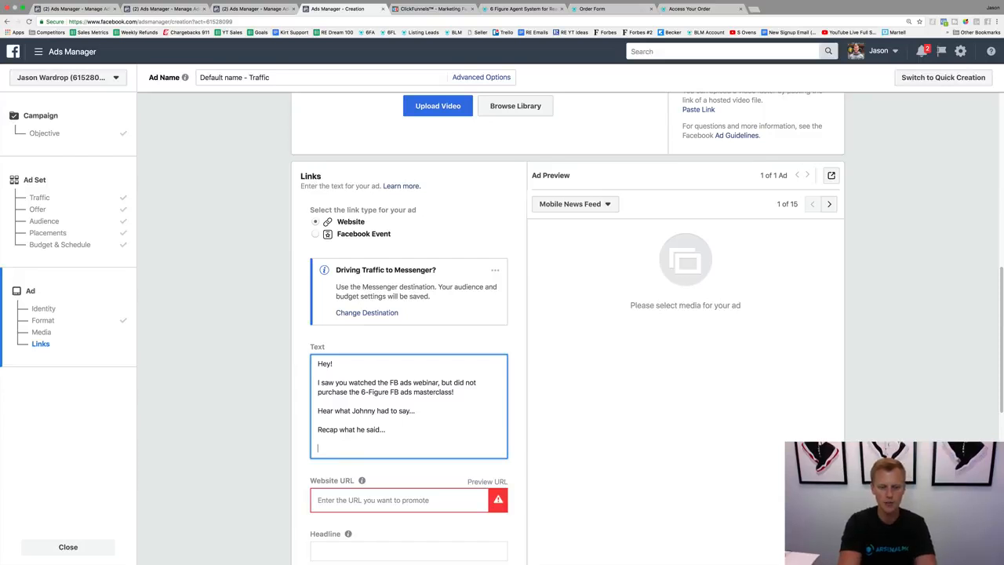
{"action": "type", "text": "s"}
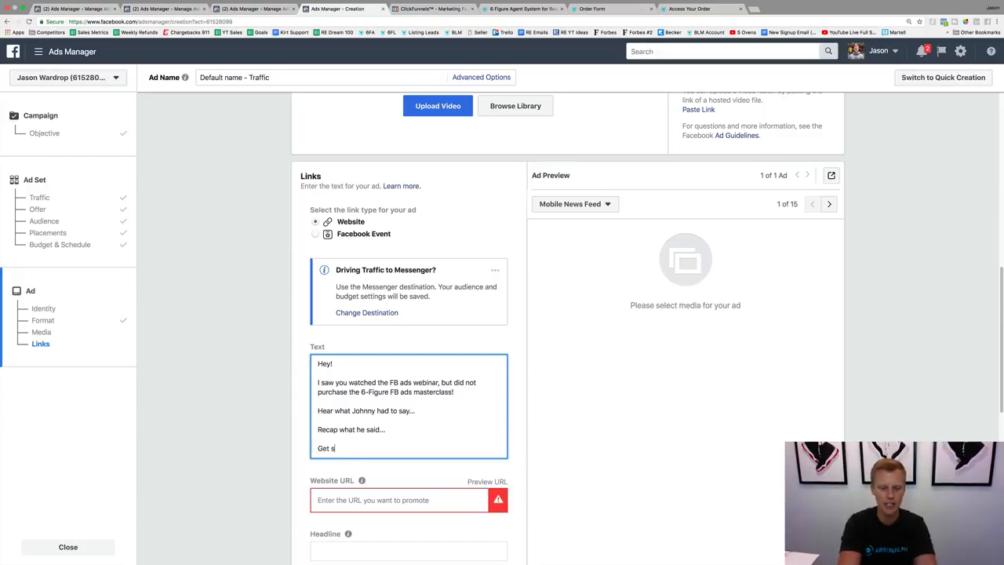
{"action": "type", "text": "tarted today to s"}
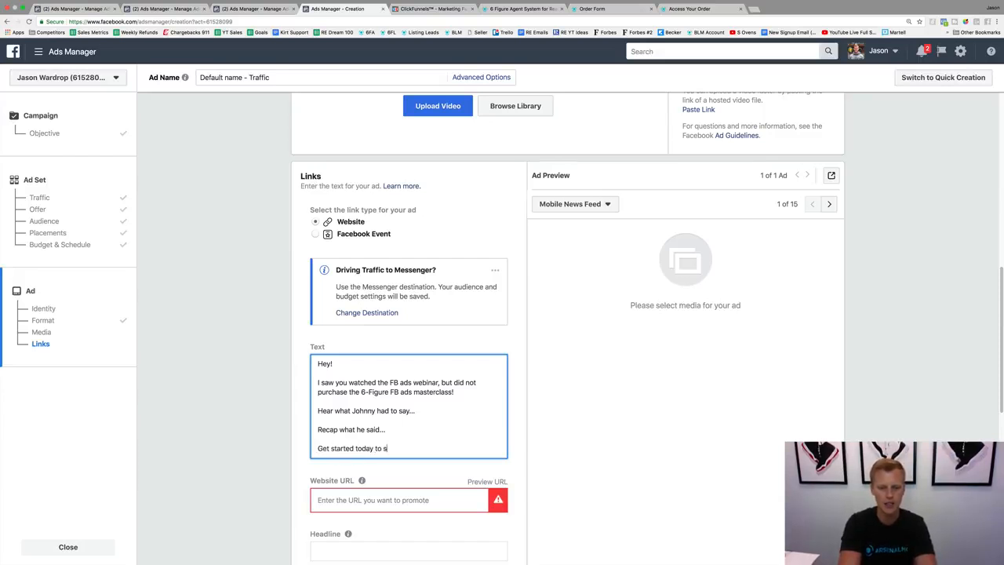
{"action": "type", "text": "ee similar "}
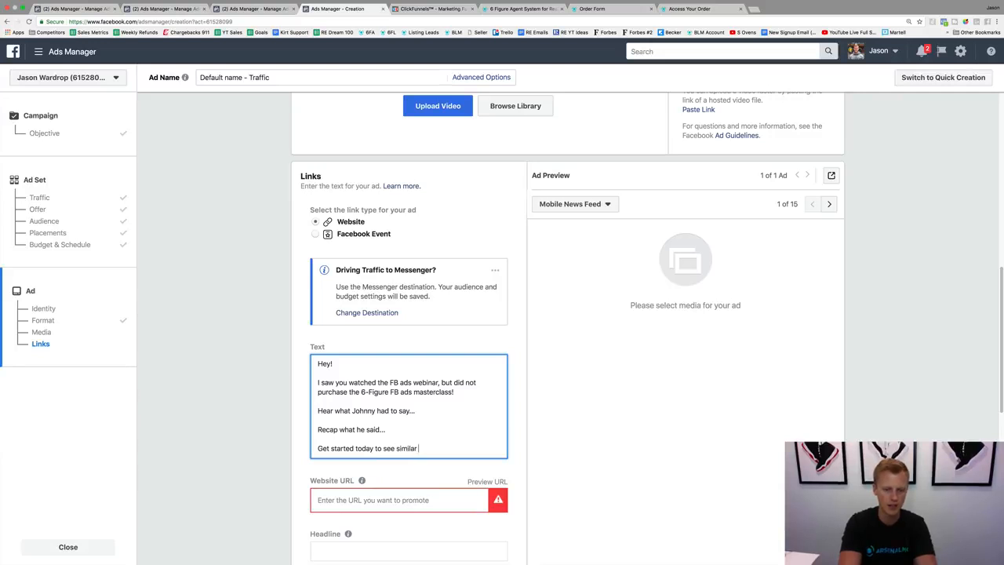
{"action": "type", "text": "results to Johnny:"}
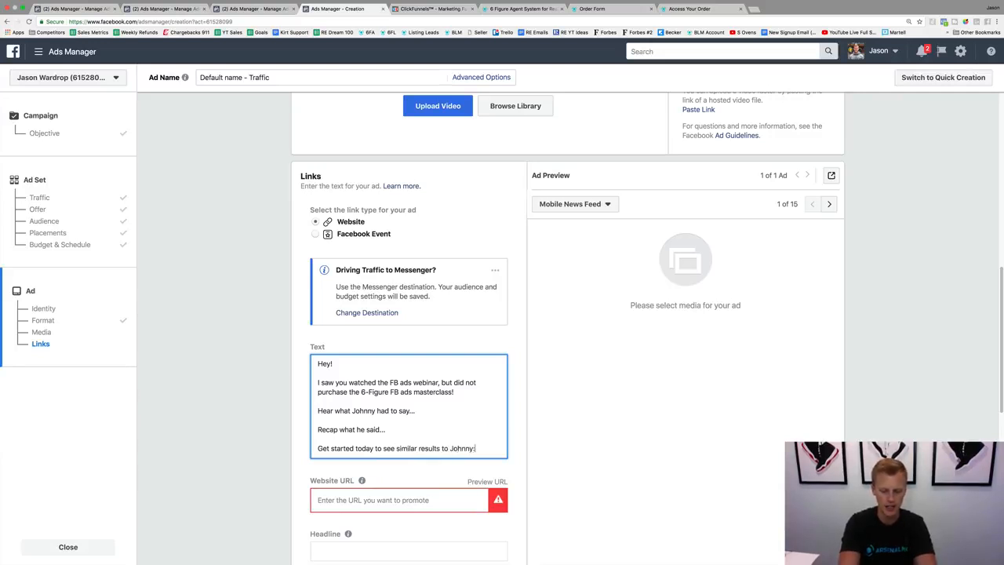
{"action": "key", "text": "Return"}
{"action": "type", "text": "LINK"}
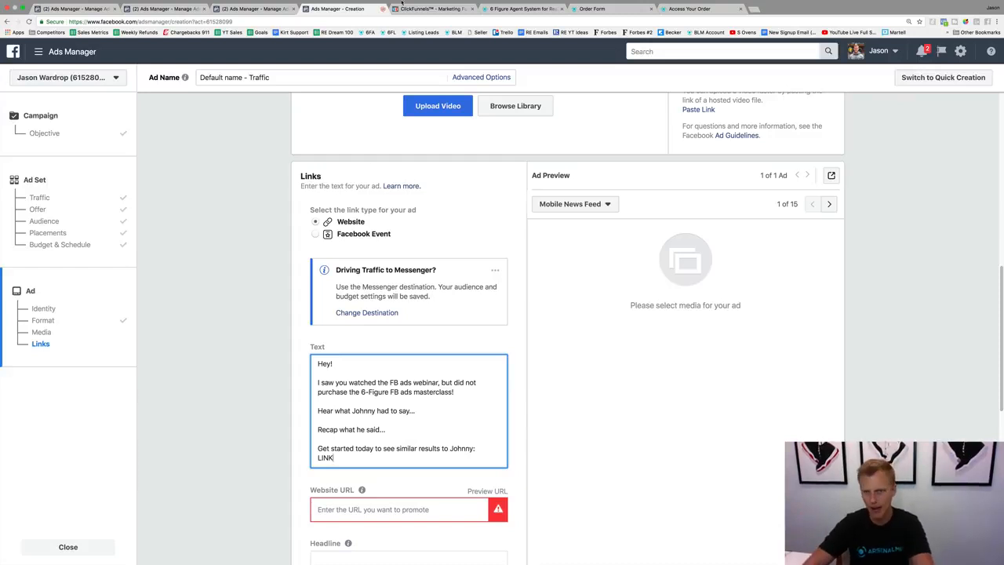
- Review the webinar sales page and its order form, including the offer and pricing, and return to the ad being created
{"action": "left_click", "coordinate": [511, 9]}
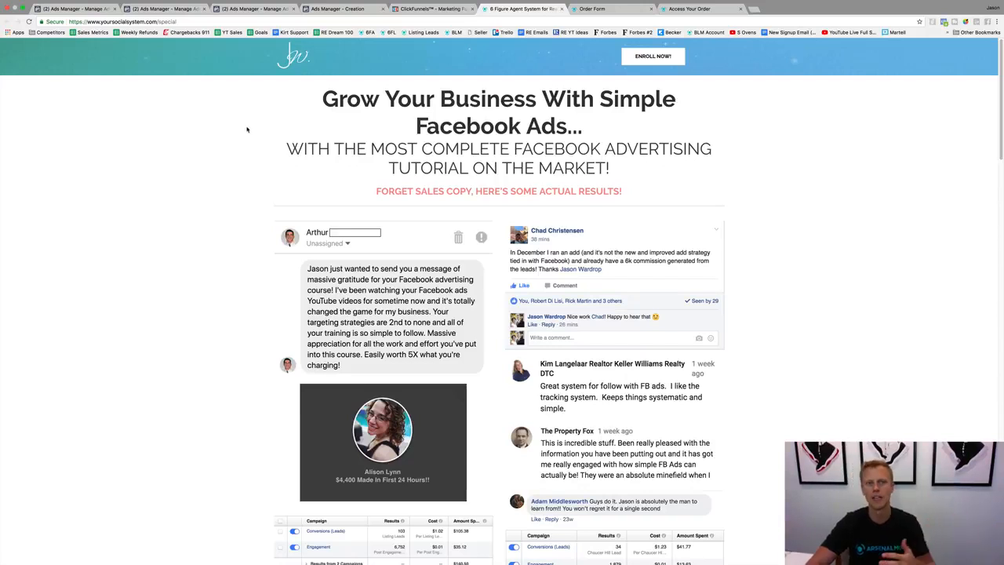
{"action": "left_click", "coordinate": [595, 9]}
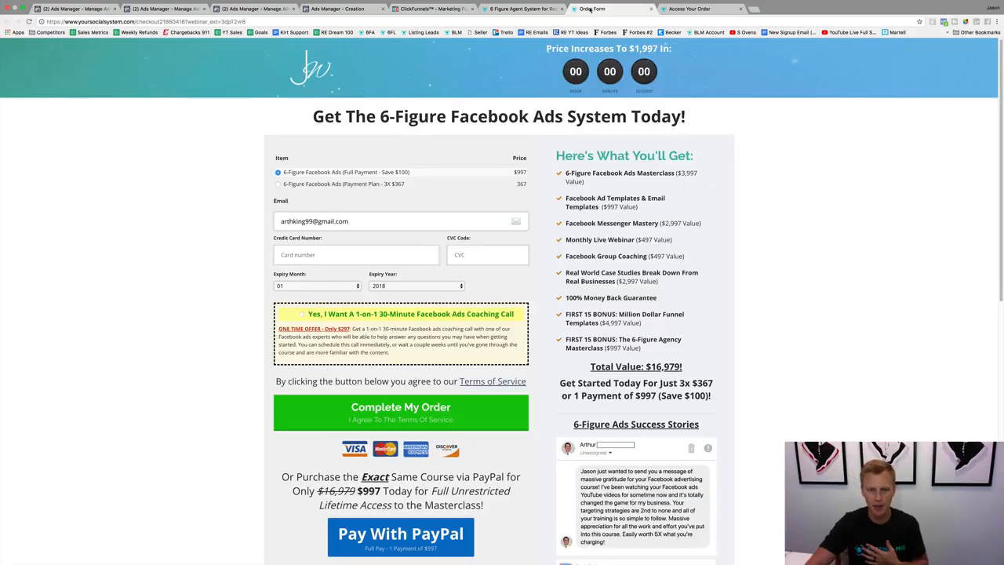
{"action": "left_click", "coordinate": [510, 9]}
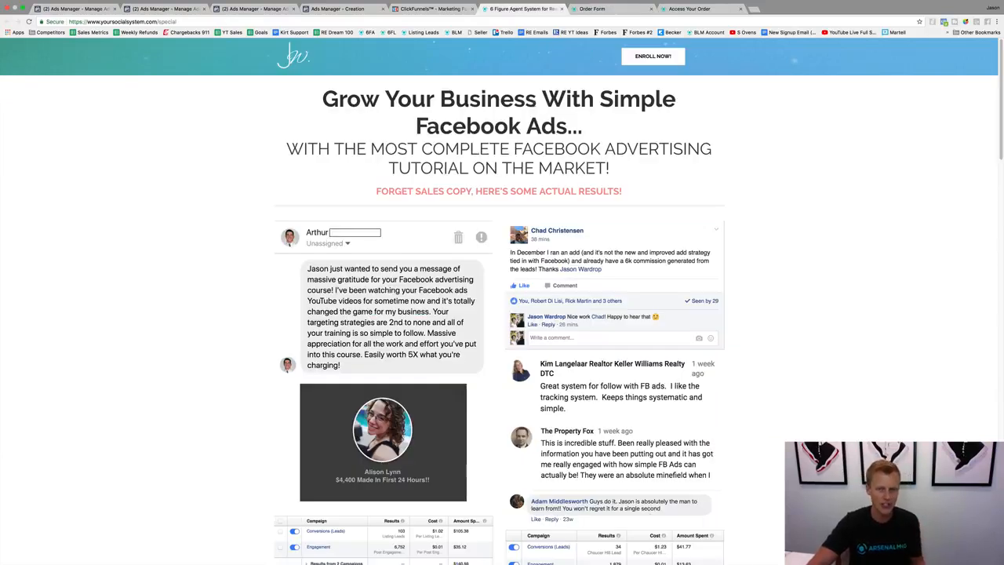
{"action": "scroll", "coordinate": [359, 176], "scroll_direction": "down", "scroll_amount": 10}
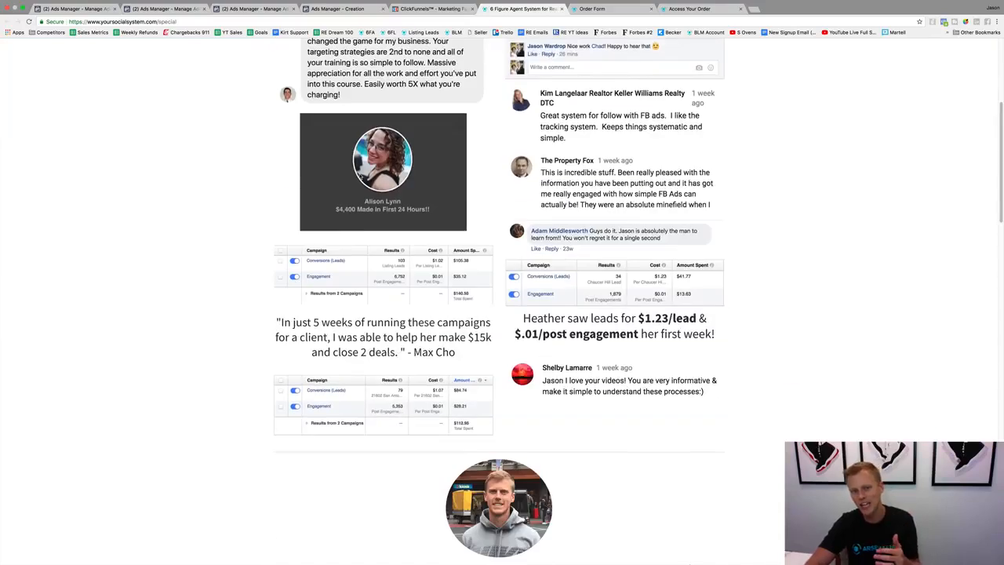
{"action": "scroll", "coordinate": [359, 176], "scroll_direction": "down", "scroll_amount": 5}
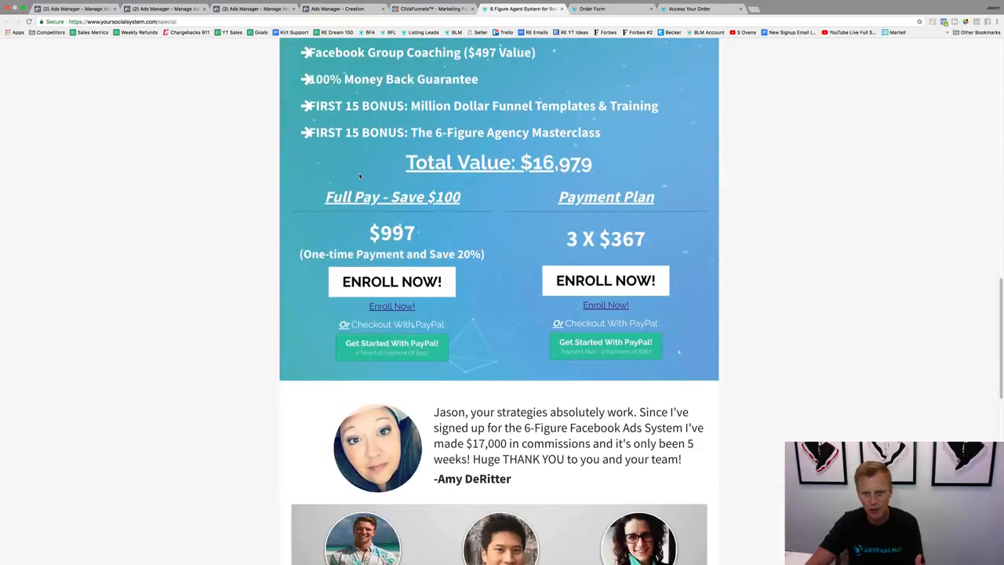
{"action": "scroll", "coordinate": [359, 176], "scroll_direction": "up", "scroll_amount": 10}
{"action": "scroll", "coordinate": [361, 178], "scroll_direction": "up", "scroll_amount": 3}
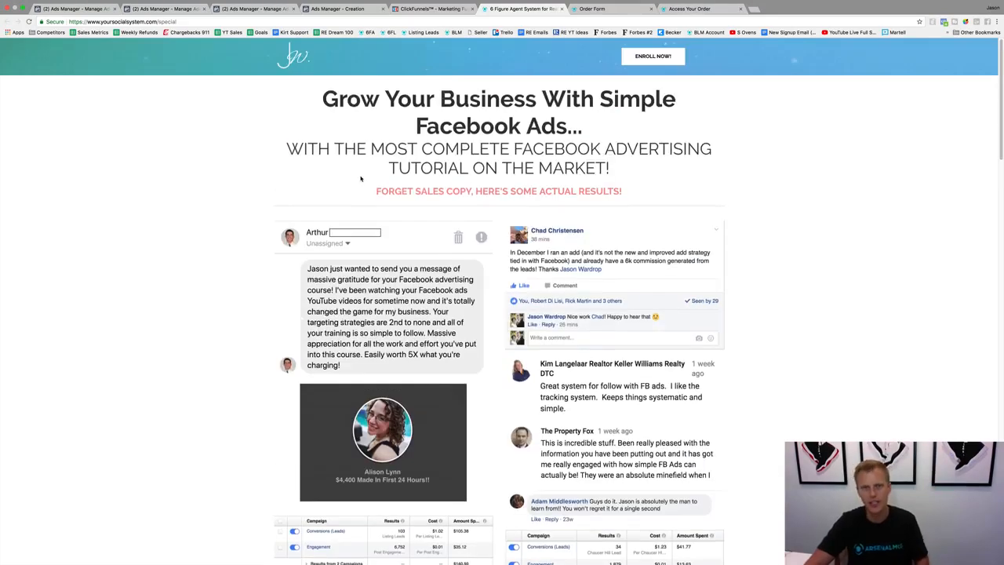
{"action": "left_click", "coordinate": [603, 7]}
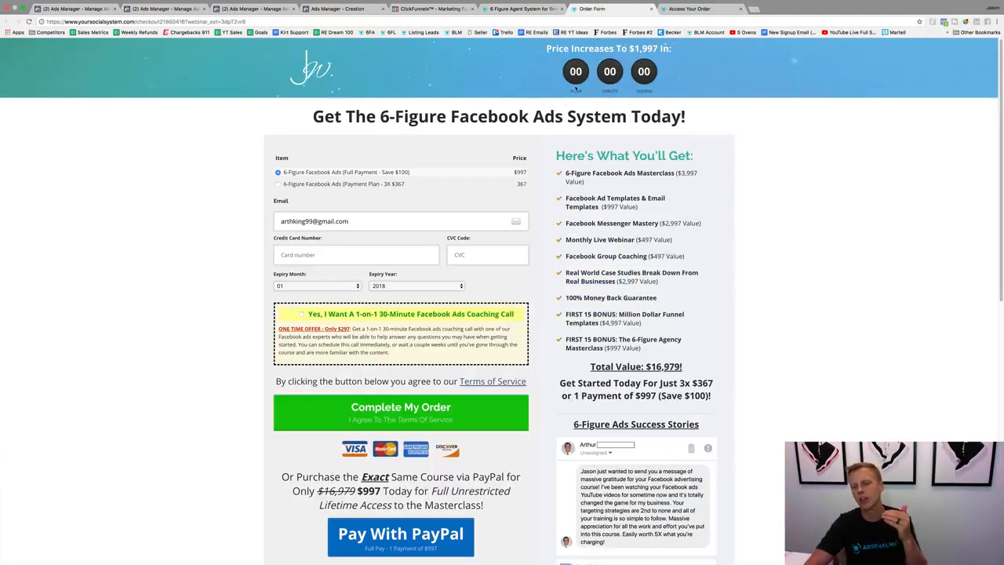
{"action": "left_click", "coordinate": [359, 9]}
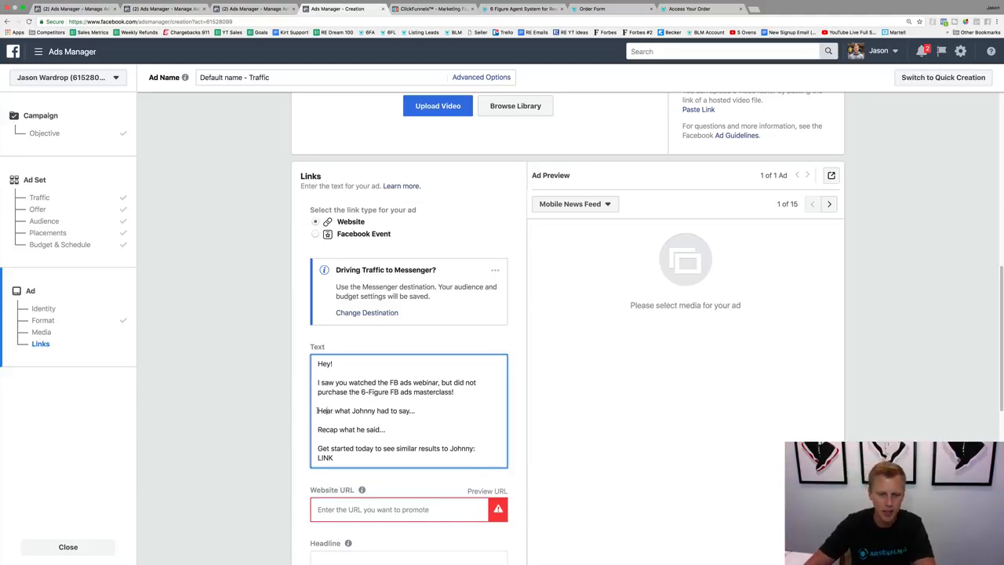
- Replace the customer testimonial and recap lines in the ad text with "I wanted to add a special bonus for you when you get started today!"
{"action": "left_click", "coordinate": [385, 429]}
{"action": "left_click_drag", "start_coordinate": [385, 429], "coordinate": [313, 411]}
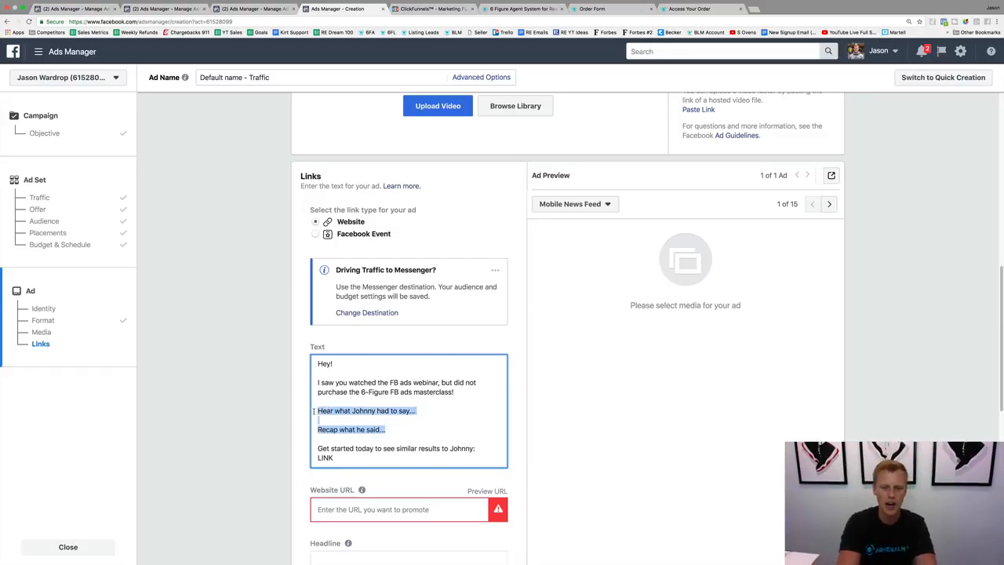
{"action": "type", "text": "I wanted to a"}
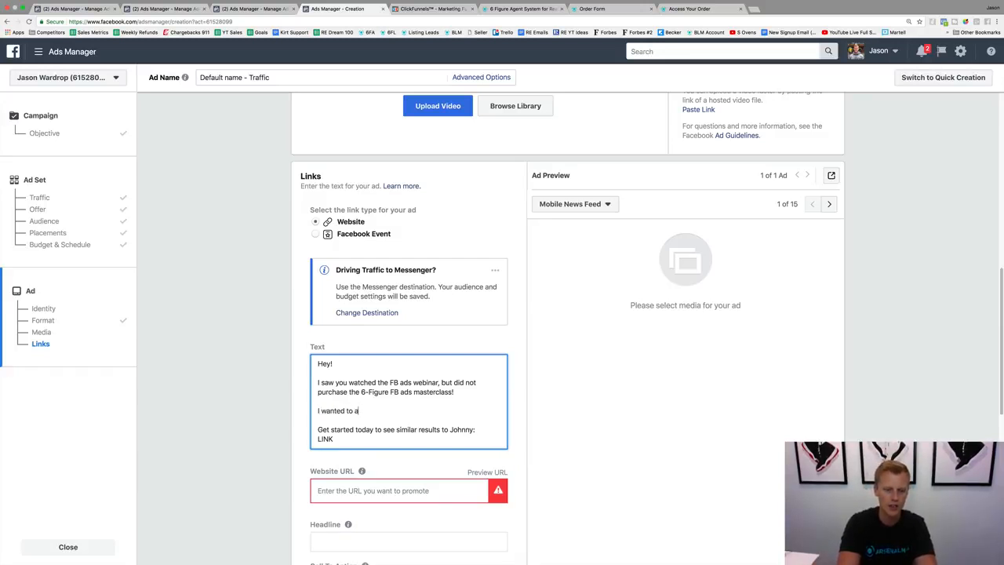
{"action": "type", "text": "dd a special bonus "}
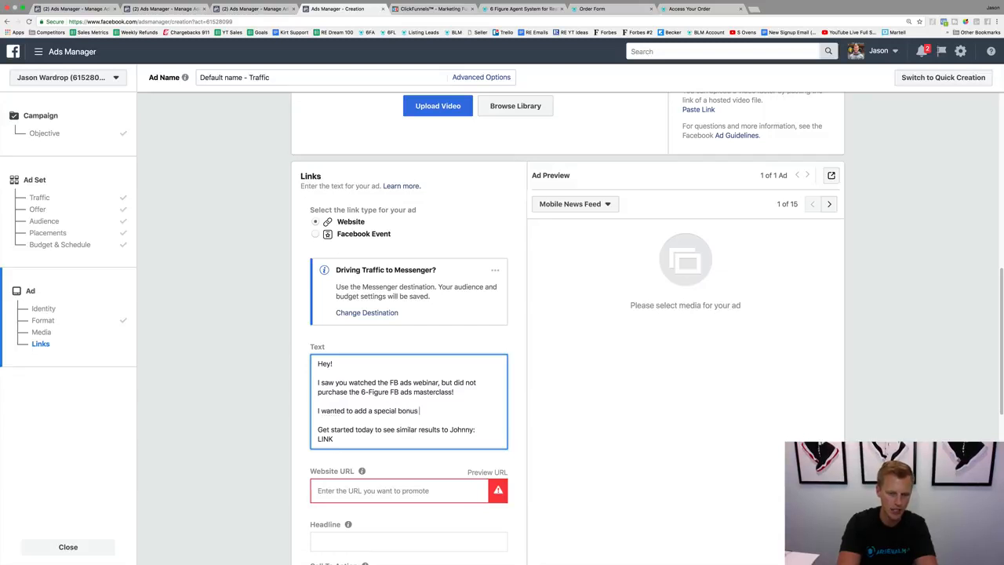
{"action": "type", "text": "for you when y"}
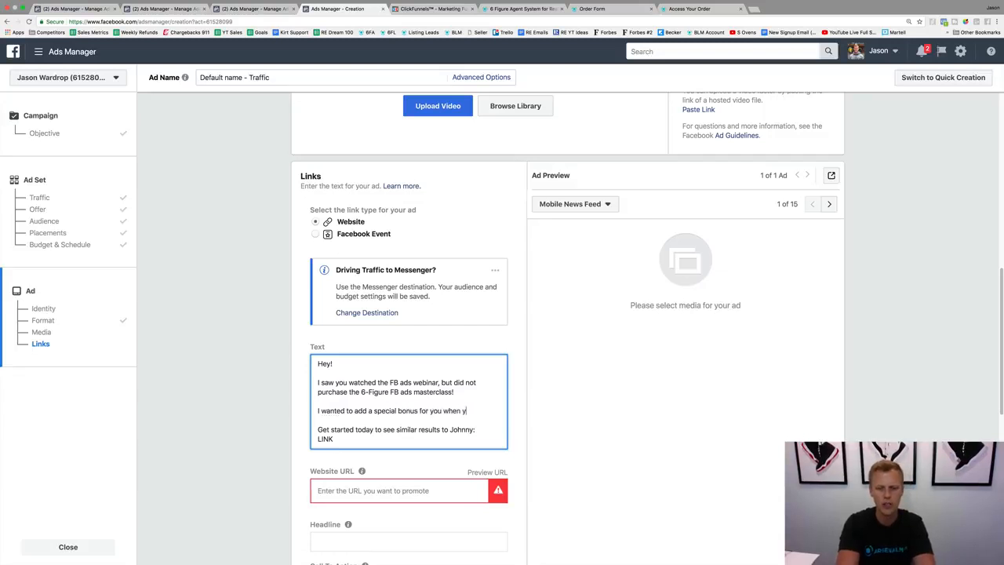
{"action": "type", "text": "ou get started"}
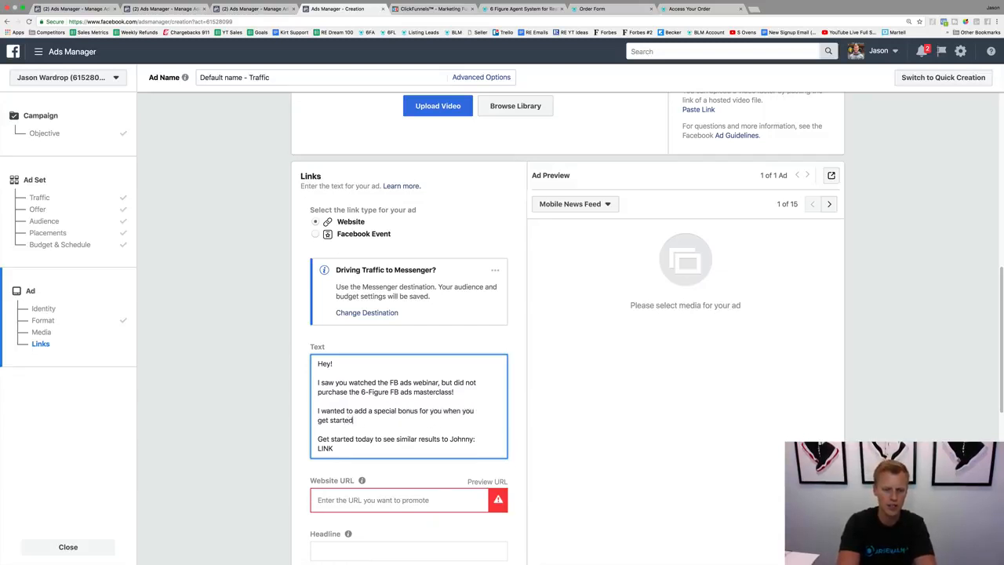
{"action": "type", "text": " today!"}
- Add a separate paragraph "For everyone that get's started I'll...." to the ad text, above the closing line
{"action": "key", "text": "Return"}
{"action": "key", "text": "Return"}
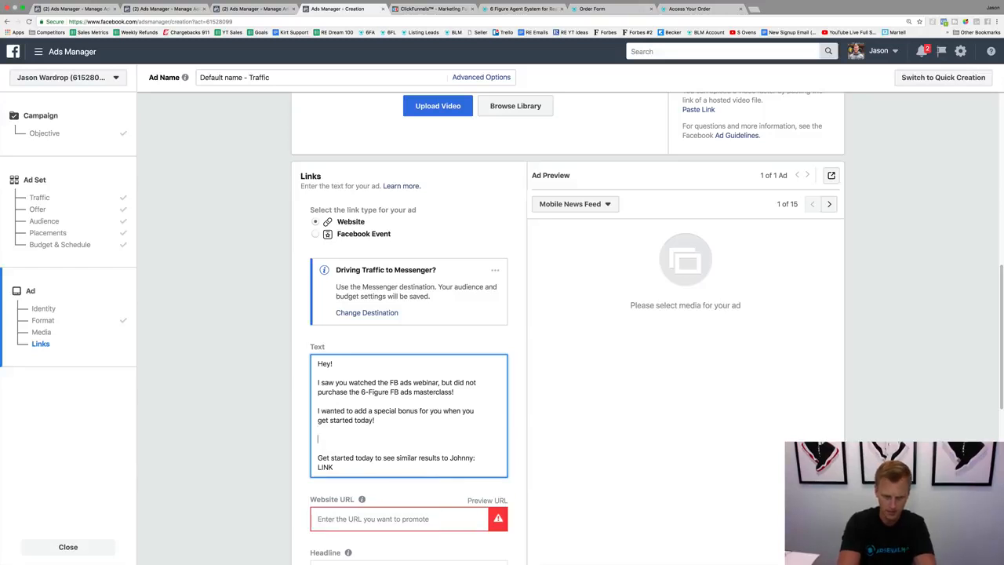
{"action": "type", "text": "Fore ve"}
{"action": "key", "text": "BackSpace"}
{"action": "key", "text": "BackSpace"}
{"action": "key", "text": "BackSpace"}
{"action": "key", "text": "BackSpace"}
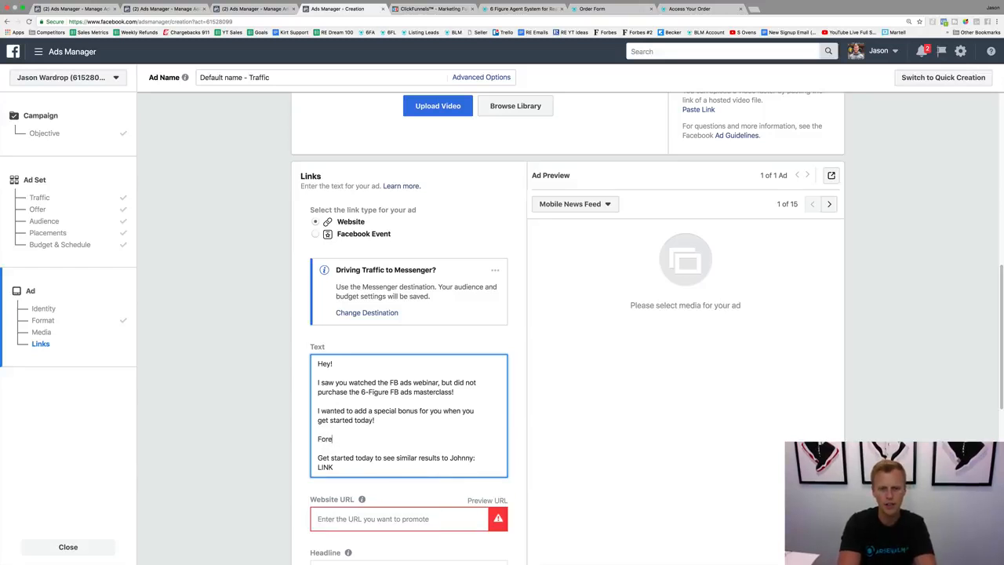
{"action": "type", "text": "everyone that get's started "}
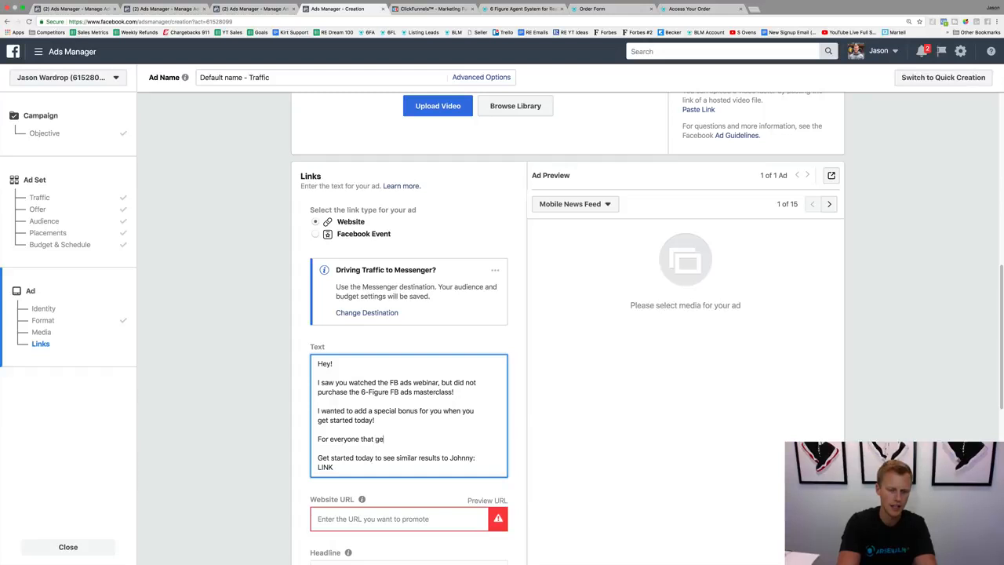
{"action": "type", "text": "I'll...."}
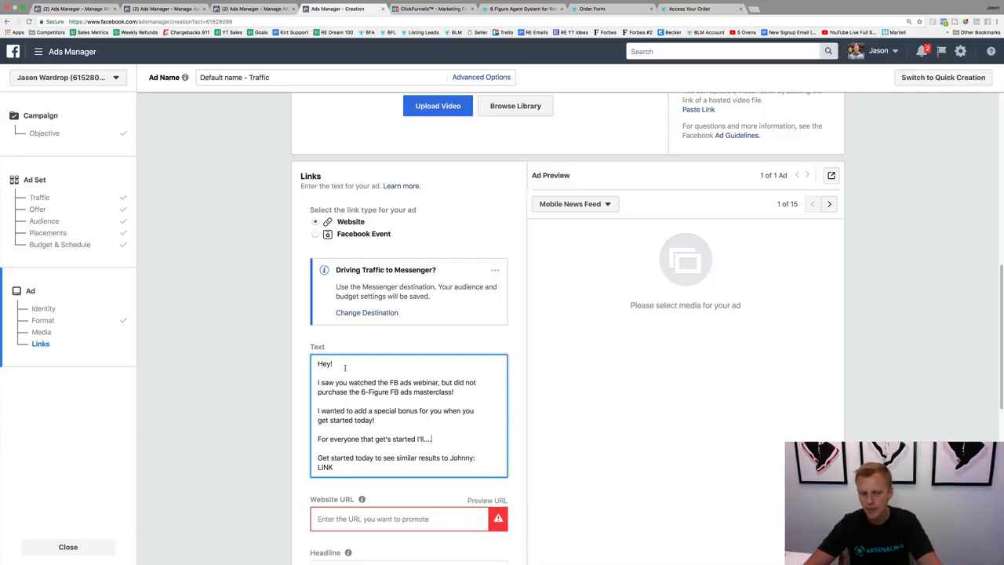
{"action": "scroll", "coordinate": [345, 367], "scroll_direction": "up", "scroll_amount": 10}
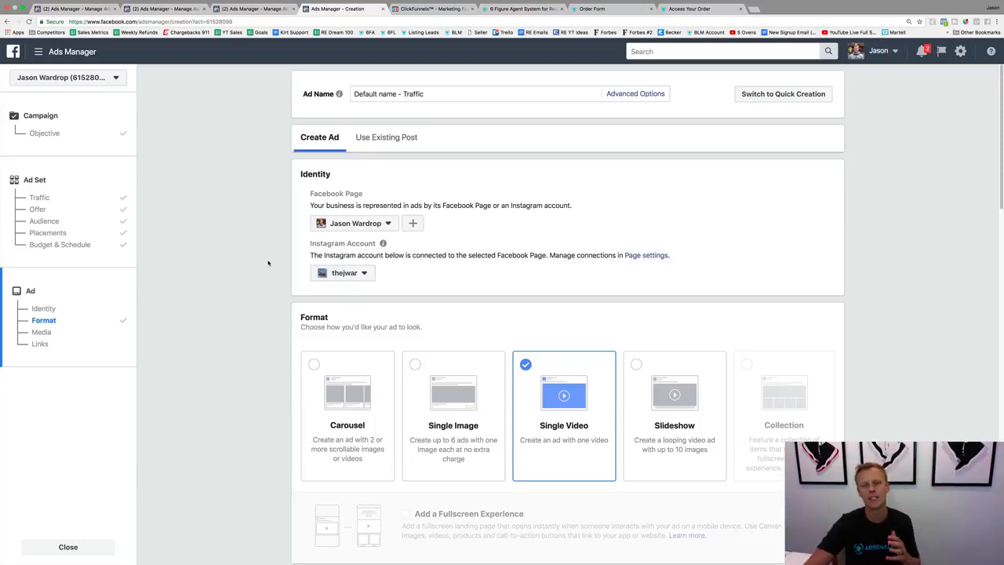
{"action": "scroll", "coordinate": [274, 256], "scroll_direction": "down", "scroll_amount": 3}
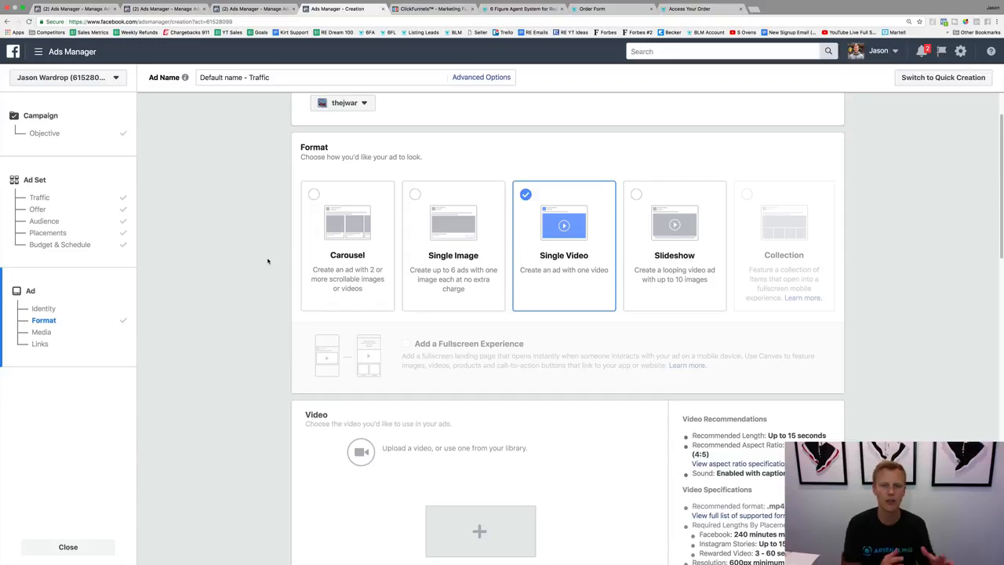
{"action": "scroll", "coordinate": [268, 261], "scroll_direction": "down", "scroll_amount": 8}
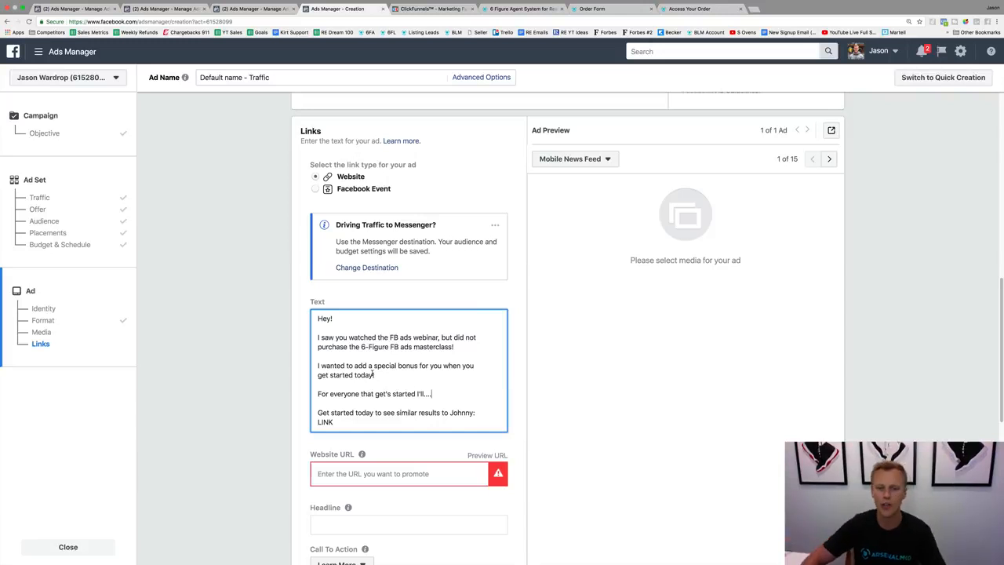
{"action": "left_click", "coordinate": [514, 9]}
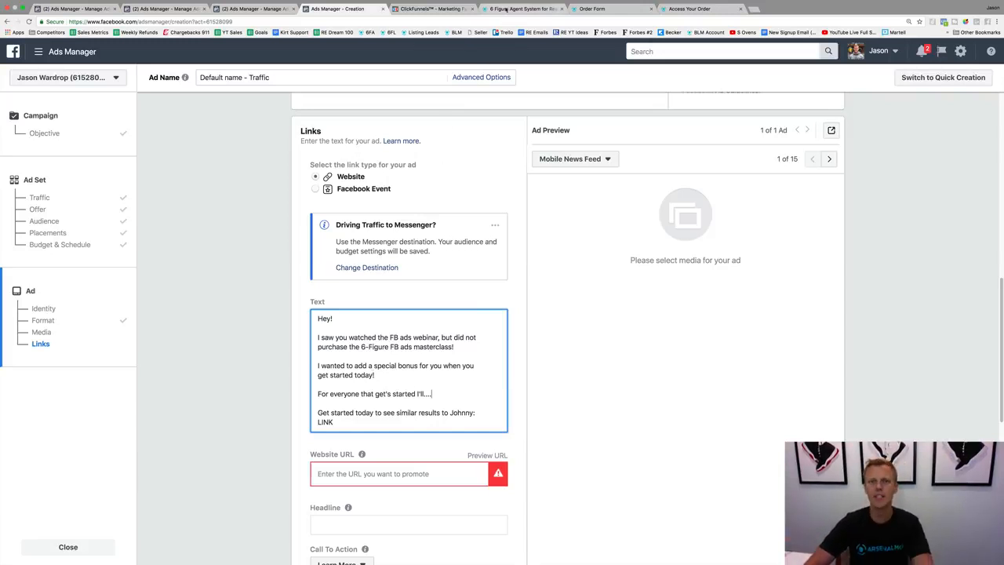
{"action": "left_click", "coordinate": [266, 22]}
{"action": "key", "text": "super+c"}
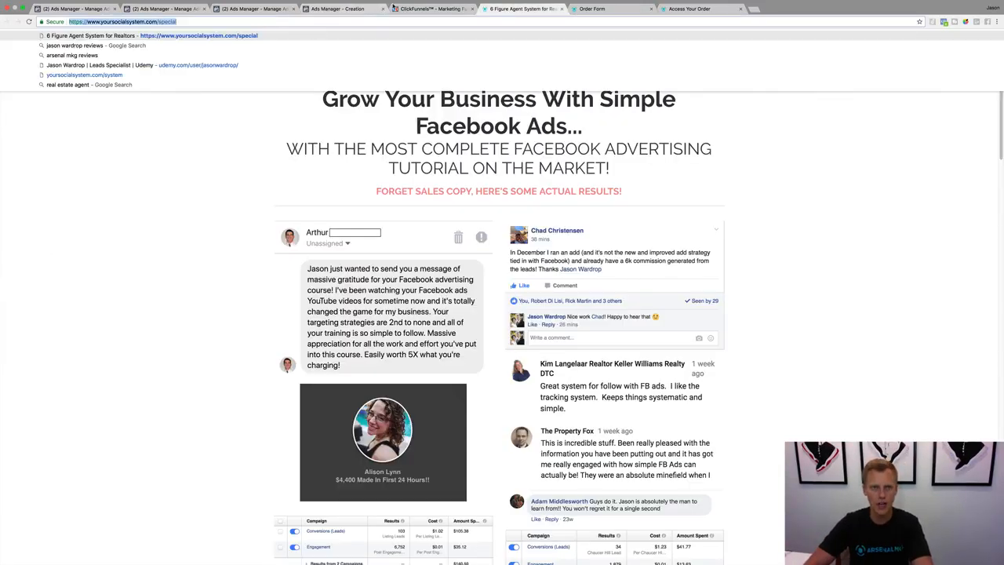
{"action": "left_click", "coordinate": [356, 9]}
{"action": "left_click", "coordinate": [389, 473]}
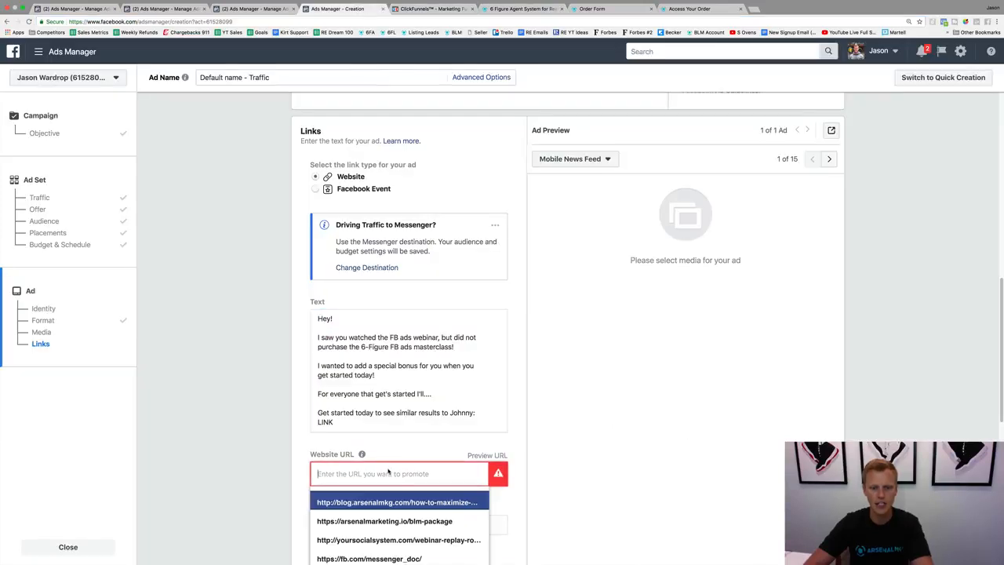
{"action": "key", "text": "super+v"}
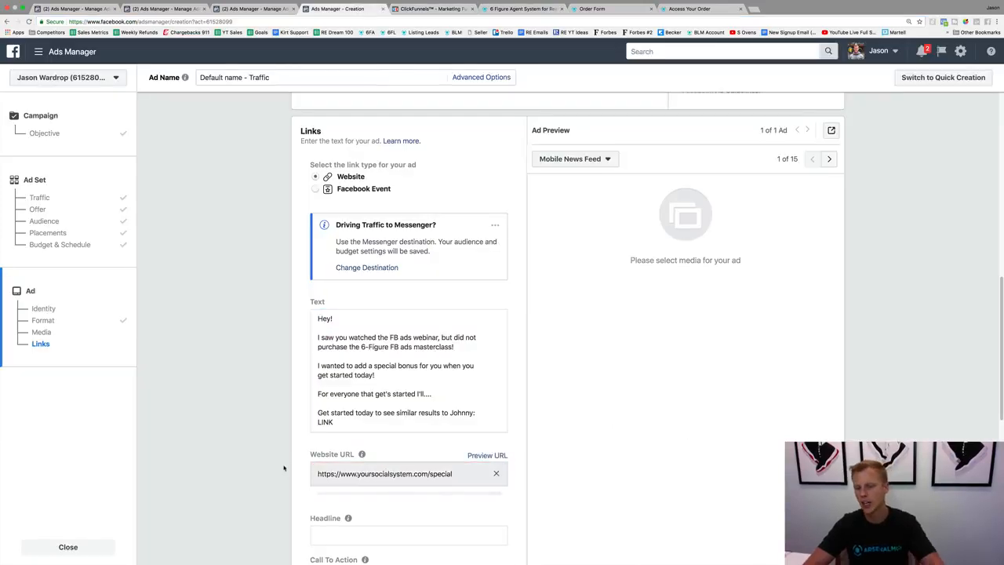
- Replace the ad's suggested headline "6 Figure Agent System For" with "Wait!"
{"action": "scroll", "coordinate": [289, 459], "scroll_direction": "down", "scroll_amount": 4}
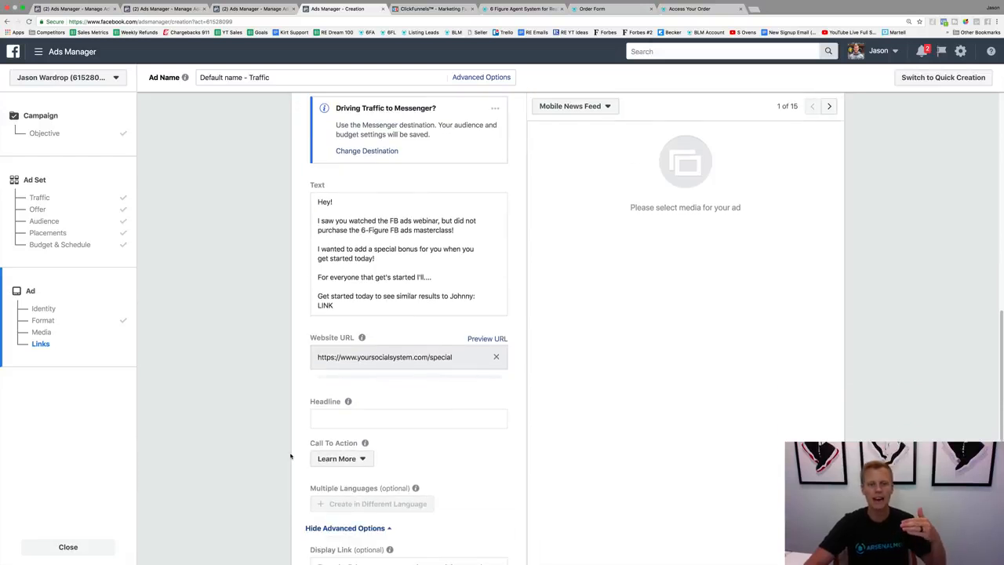
{"action": "left_click", "coordinate": [355, 375]}
{"action": "key", "text": "super+v"}
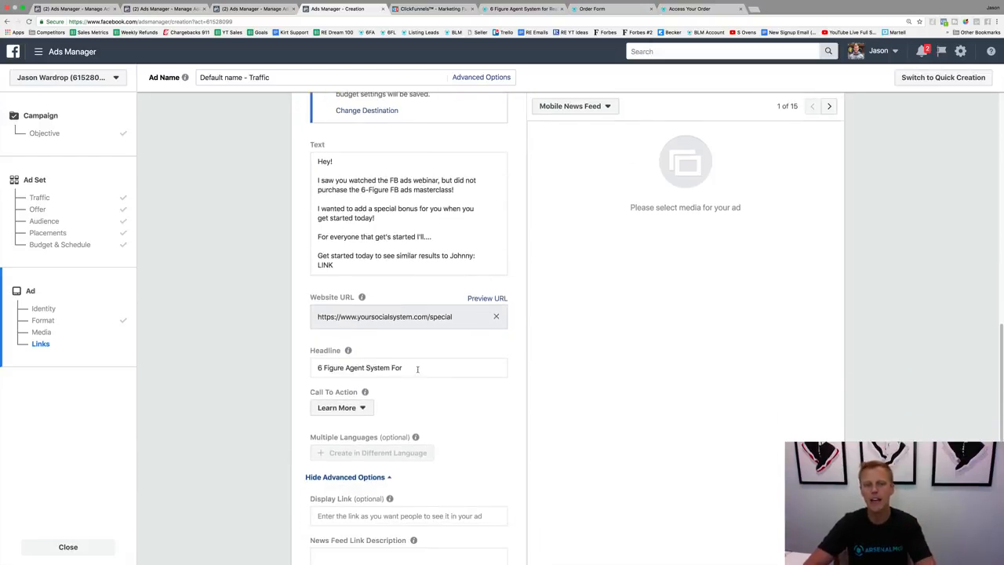
{"action": "left_click_drag", "start_coordinate": [418, 369], "coordinate": [316, 360]}
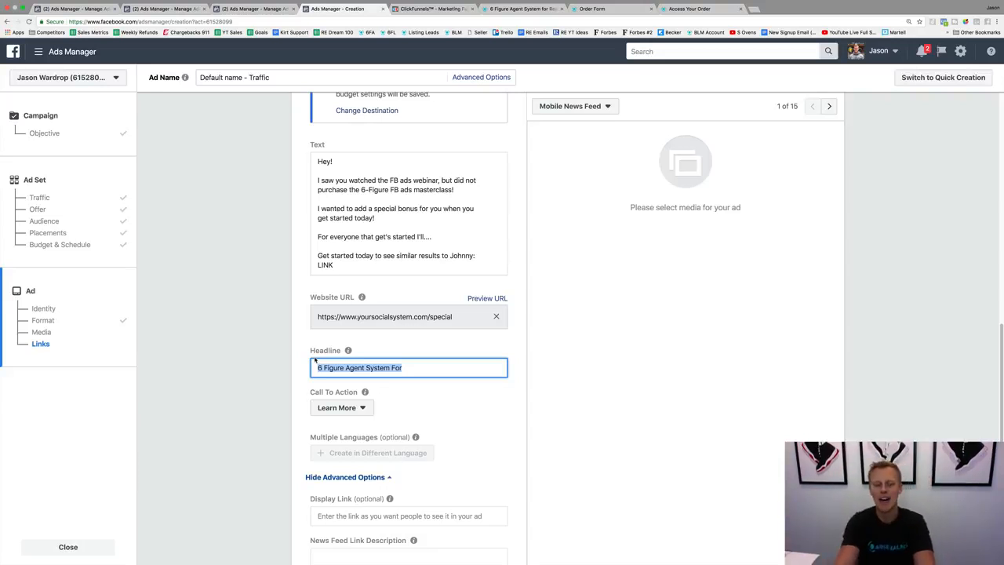
{"action": "type", "text": "Wait!"}
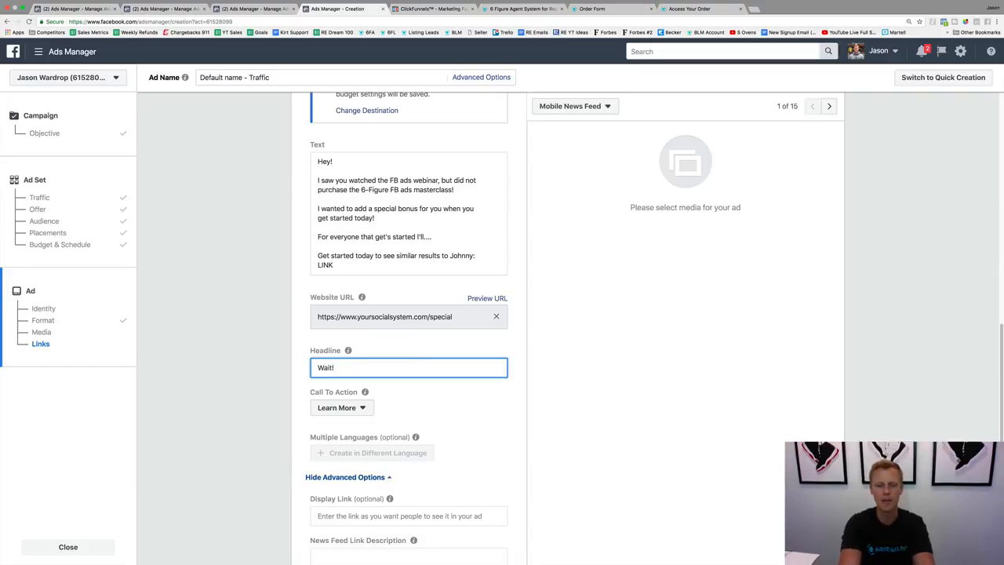
{"action": "type", "text": " Get This F"}
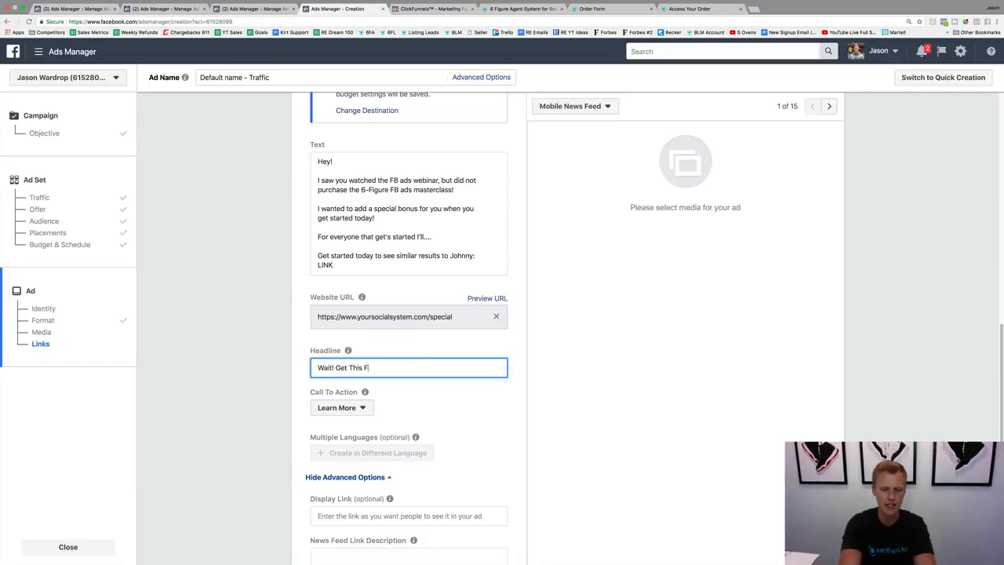
{"action": "key", "text": "BackSpace"}
{"action": "type", "text": "COol Bon"}
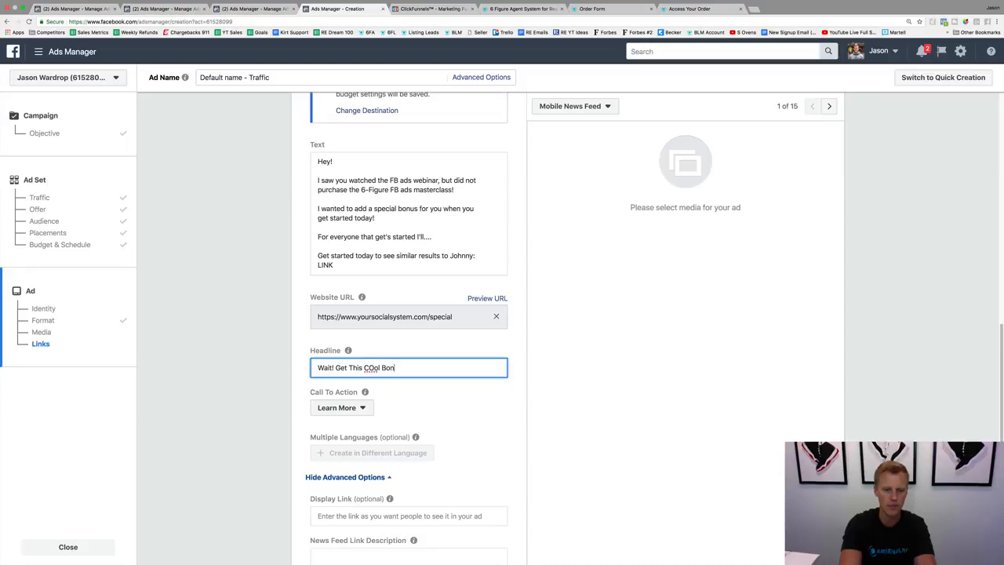
{"action": "type", "text": "us Too"}
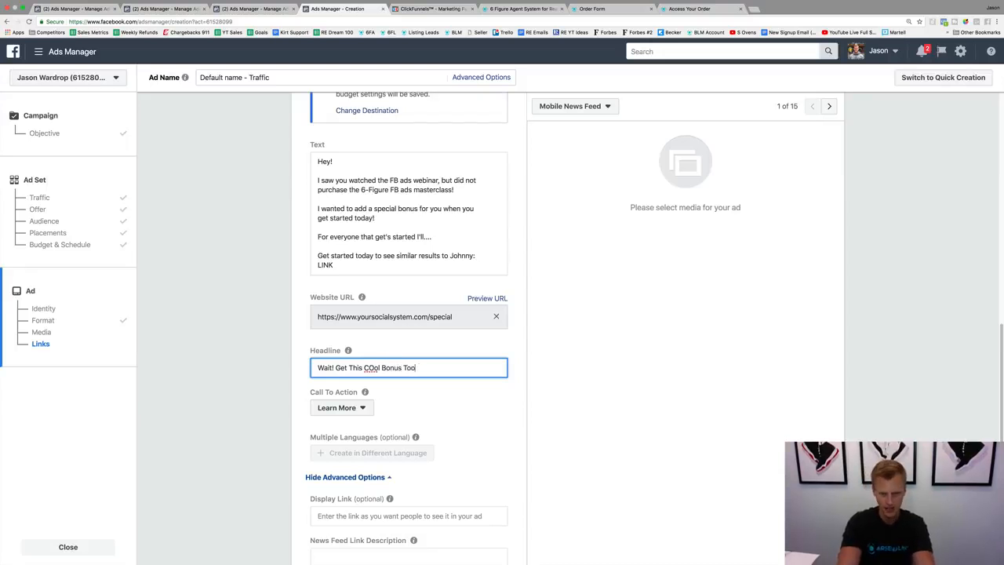
{"action": "key", "text": "BackSpace"}
{"action": "key", "text": "BackSpace"}
{"action": "key", "text": "BackSpace"}
{"action": "key", "text": "BackSpace"}
{"action": "key", "text": "BackSpace"}
{"action": "key", "text": "BackSpace"}
{"action": "key", "text": "BackSpace"}
{"action": "key", "text": "BackSpace"}
{"action": "key", "text": "BackSpace"}
{"action": "key", "text": "BackSpace"}
{"action": "key", "text": "BackSpace"}
{"action": "key", "text": "BackSpace"}
{"action": "key", "text": "BackSpace"}
{"action": "key", "text": "BackSpace"}
{"action": "key", "text": "BackSpace"}
{"action": "key", "text": "BackSpace"}
{"action": "key", "text": "BackSpace"}
{"action": "key", "text": "BackSpace"}
{"action": "key", "text": "BackSpace"}
{"action": "key", "text": "BackSpace"}
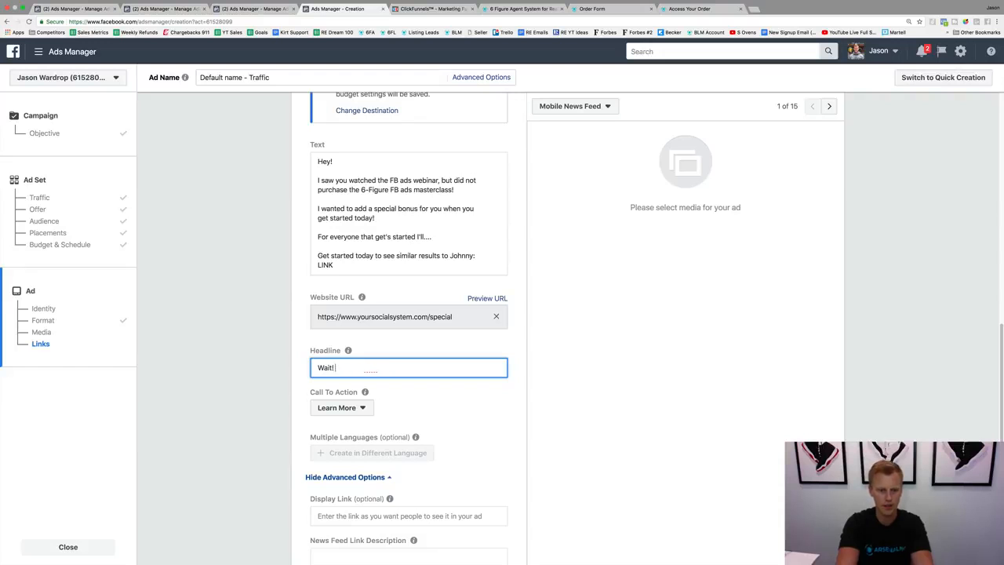
- Complete the headline after "Wait!" with "See", the customer's first name as a possessive, and "amazing results..."
{"action": "type", "text": "See Johnny's "}
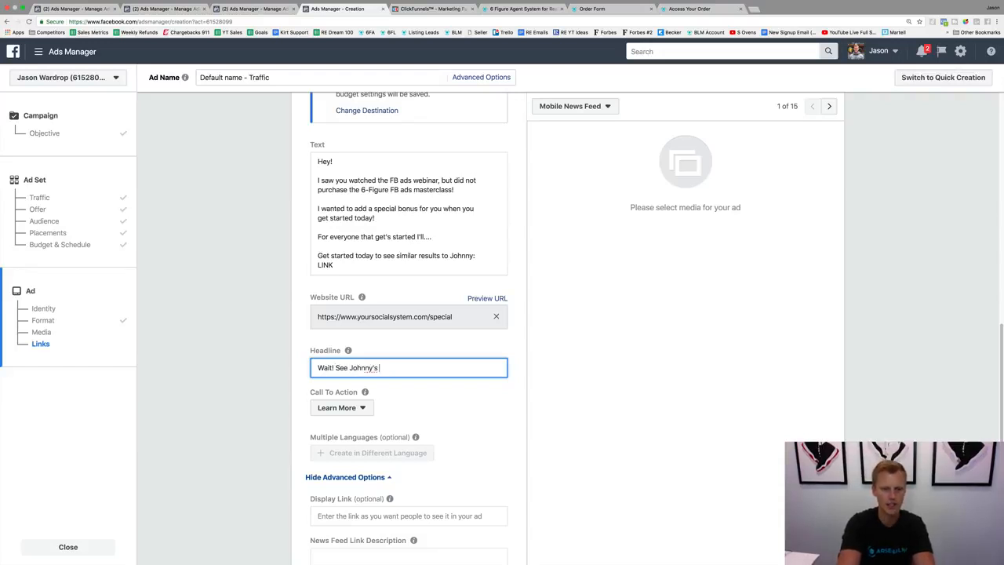
{"action": "type", "text": "amazing results"}
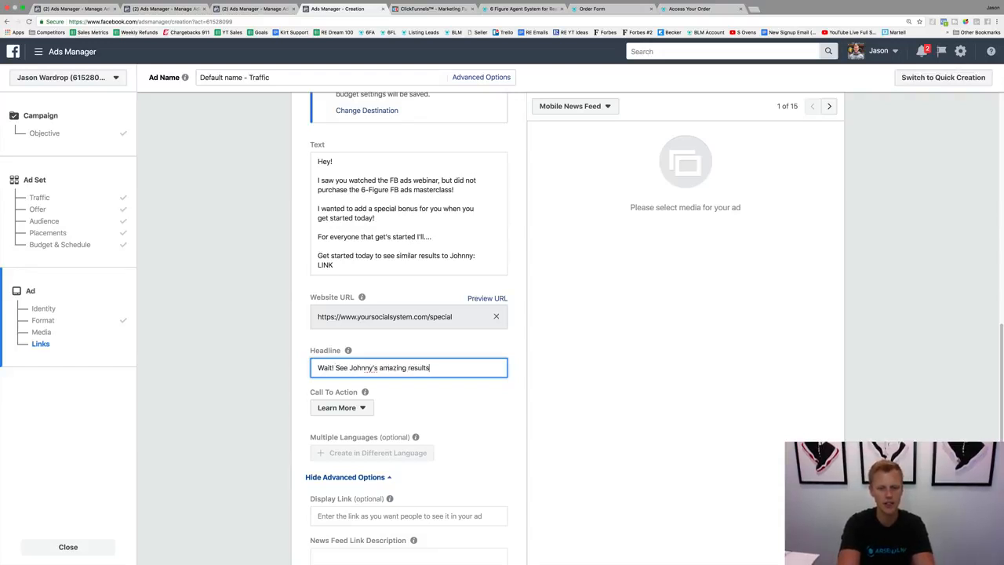
{"action": "type", "text": "..."}
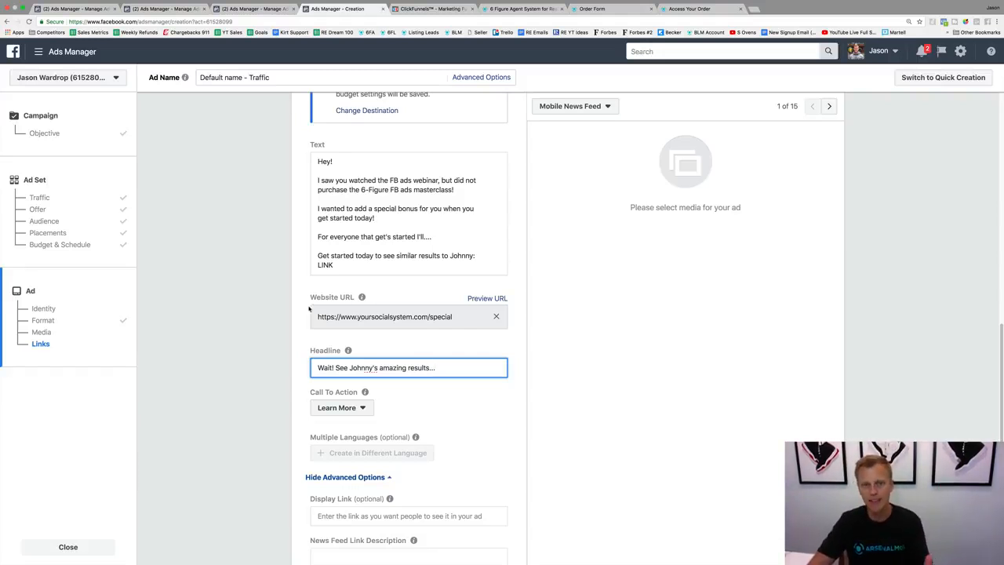
- Examine the call-to-action choices while keeping Learn More, and look over the ad's advanced link and conversion tracking options
{"action": "scroll", "coordinate": [300, 291], "scroll_direction": "down", "scroll_amount": 1}
{"action": "scroll", "coordinate": [300, 291], "scroll_direction": "down", "scroll_amount": 3}
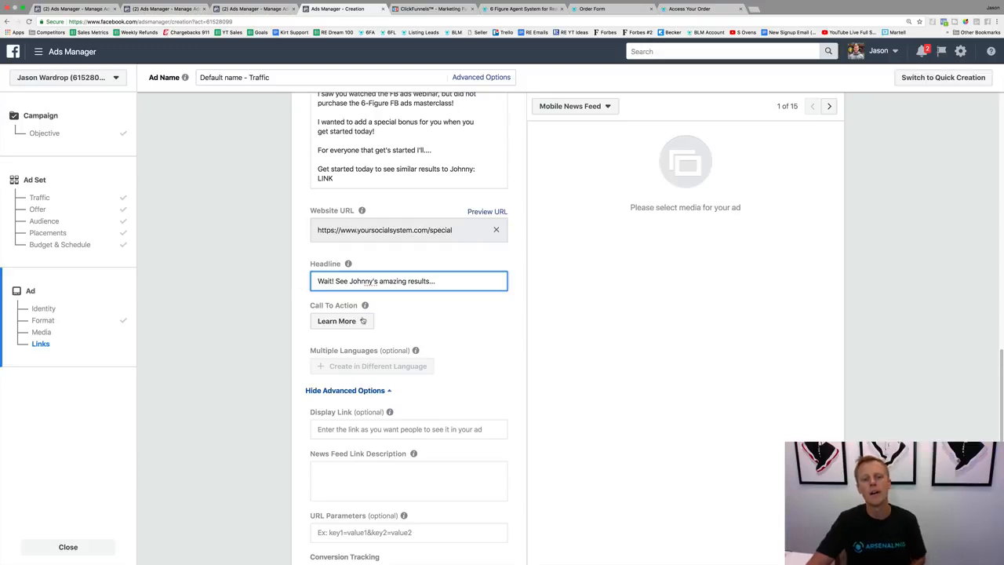
{"action": "left_click", "coordinate": [338, 321]}
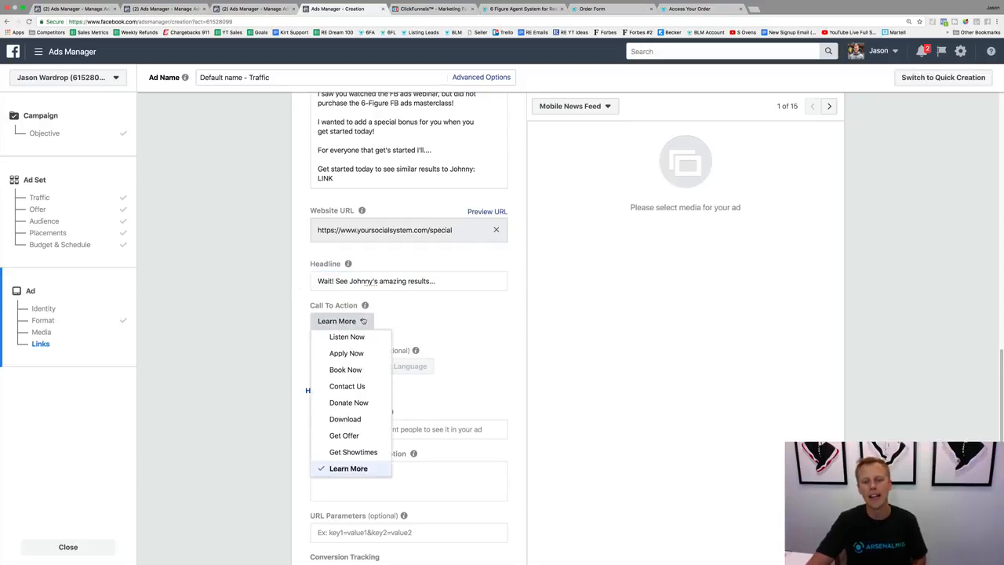
{"action": "left_click", "coordinate": [470, 351]}
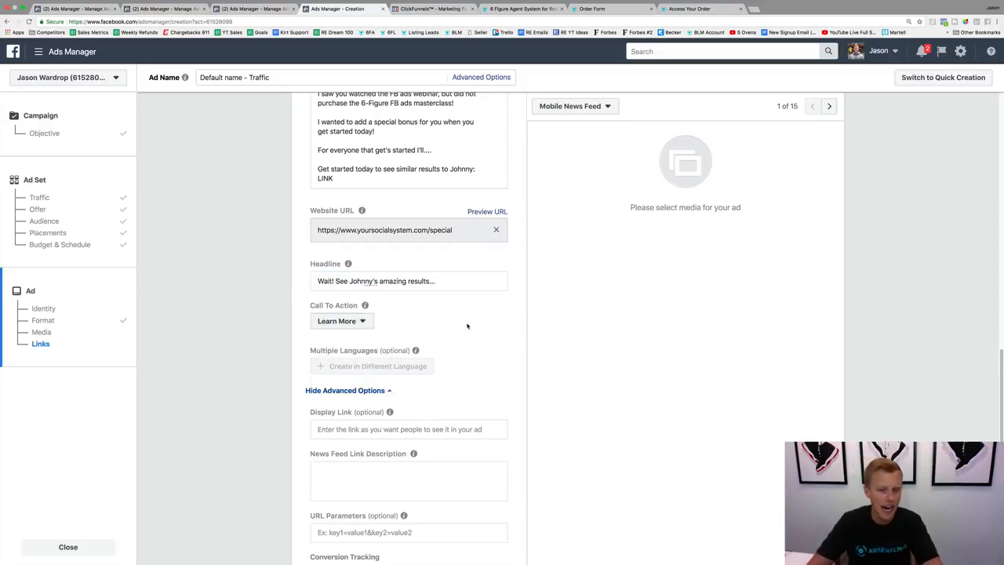
{"action": "scroll", "coordinate": [467, 325], "scroll_direction": "down", "scroll_amount": 8}
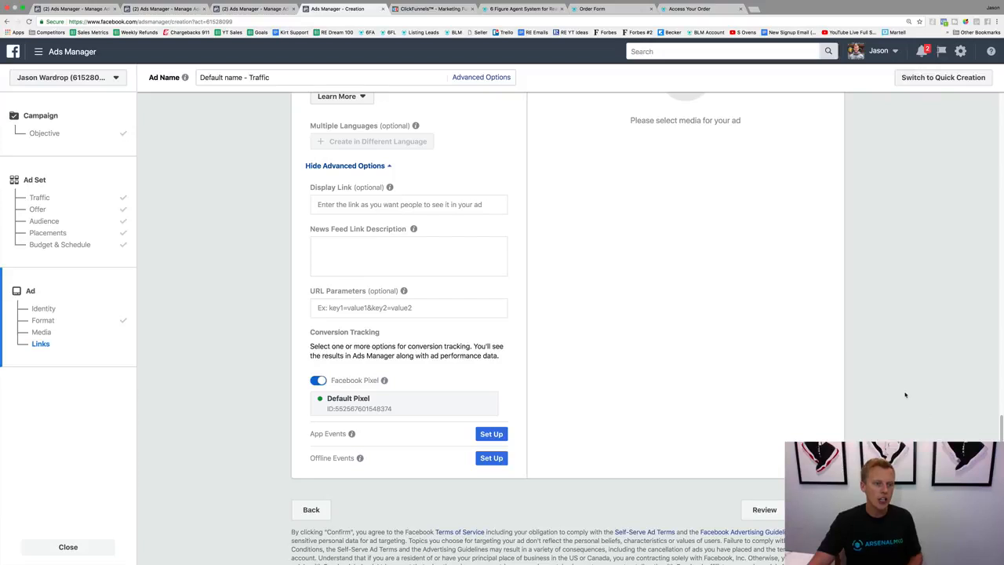
{"action": "scroll", "coordinate": [905, 395], "scroll_direction": "up", "scroll_amount": 10}
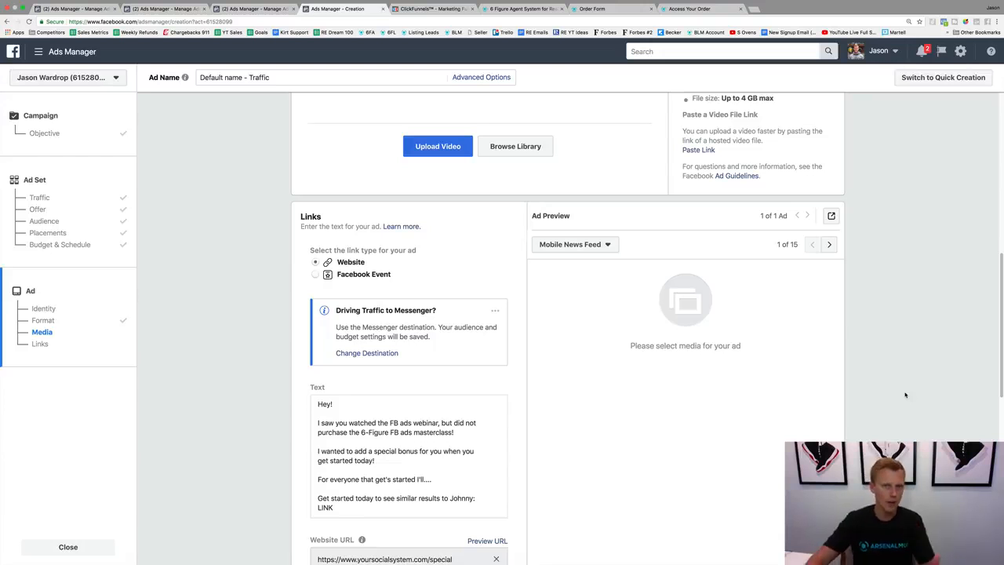
- View the call booking page at arsenalmarketing.io/call in a new browser tab, and return to the ad being created
{"action": "left_click", "coordinate": [522, 9]}
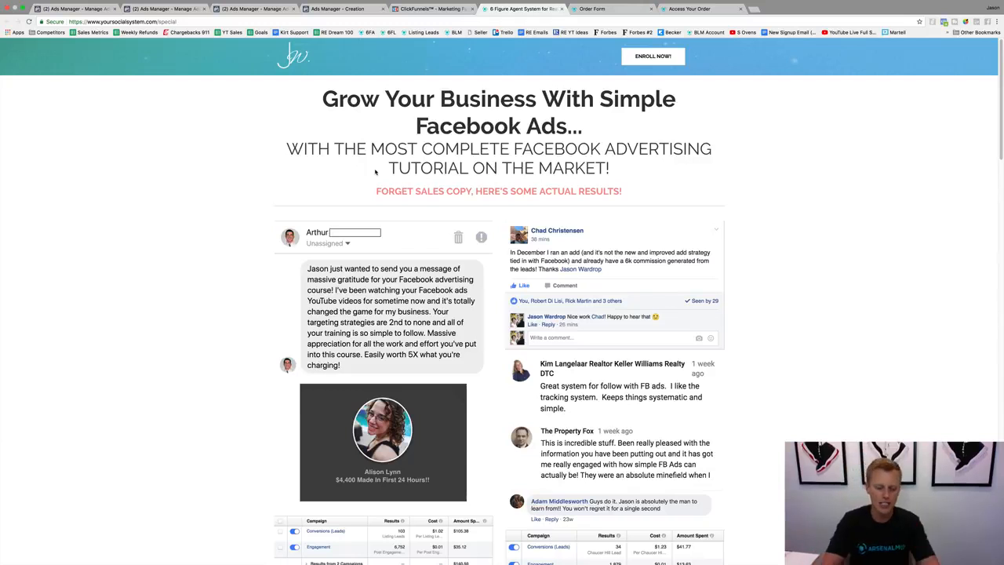
{"action": "key", "text": "ctrl+t"}
{"action": "type", "text": "ar"}
{"action": "key", "text": "Down"}
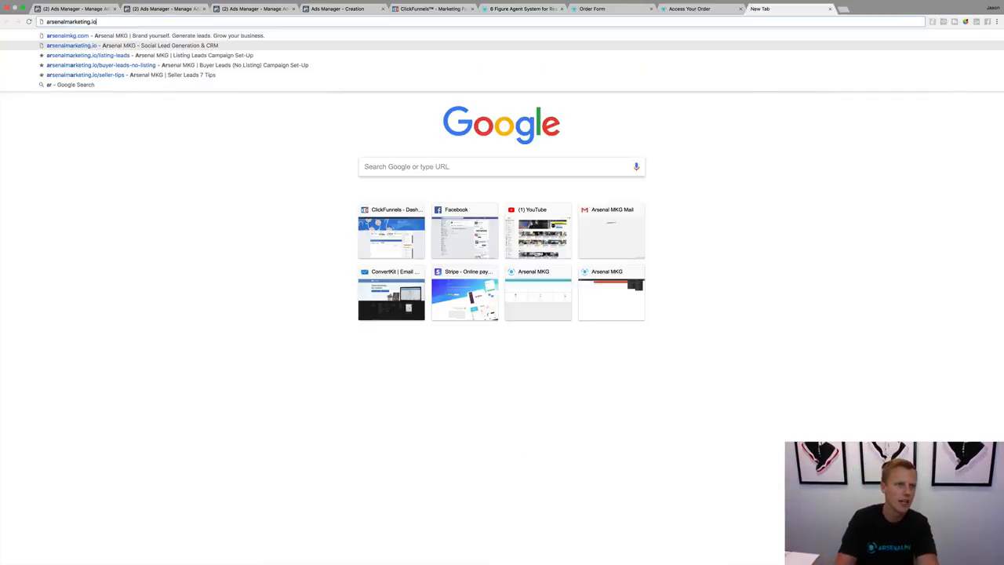
{"action": "type", "text": "/call"}
{"action": "key", "text": "Return"}
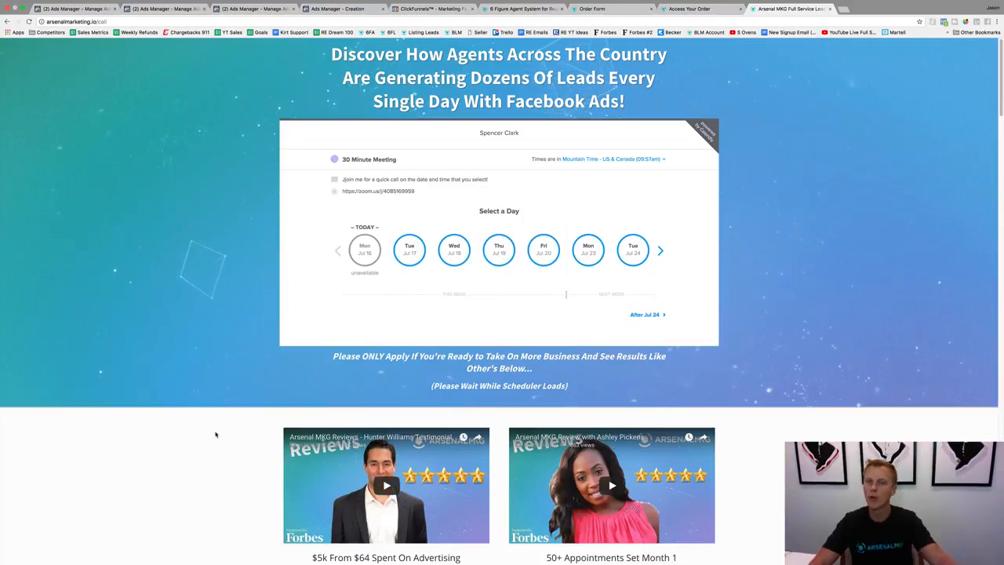
{"action": "left_click", "coordinate": [262, 10]}
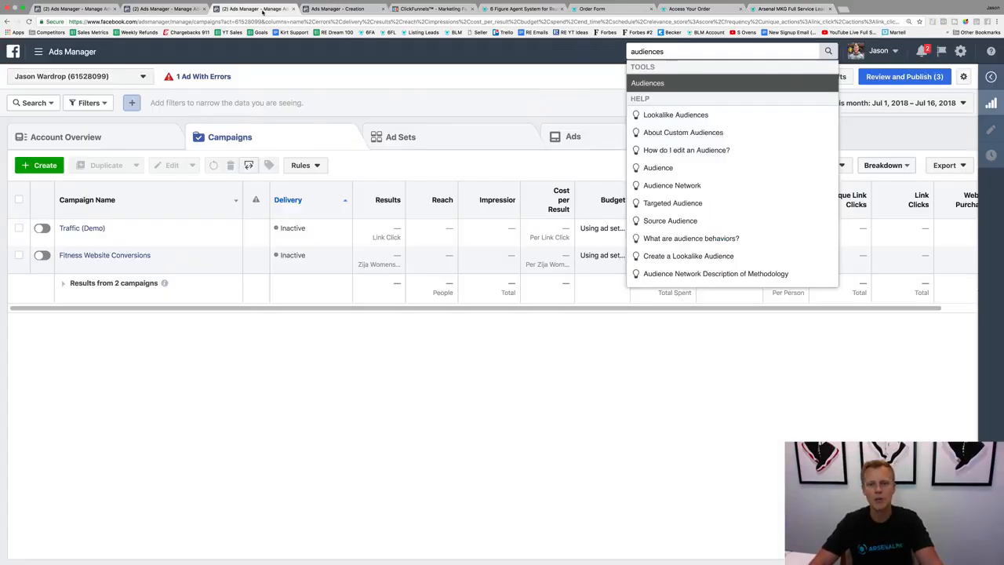
{"action": "left_click", "coordinate": [315, 9]}
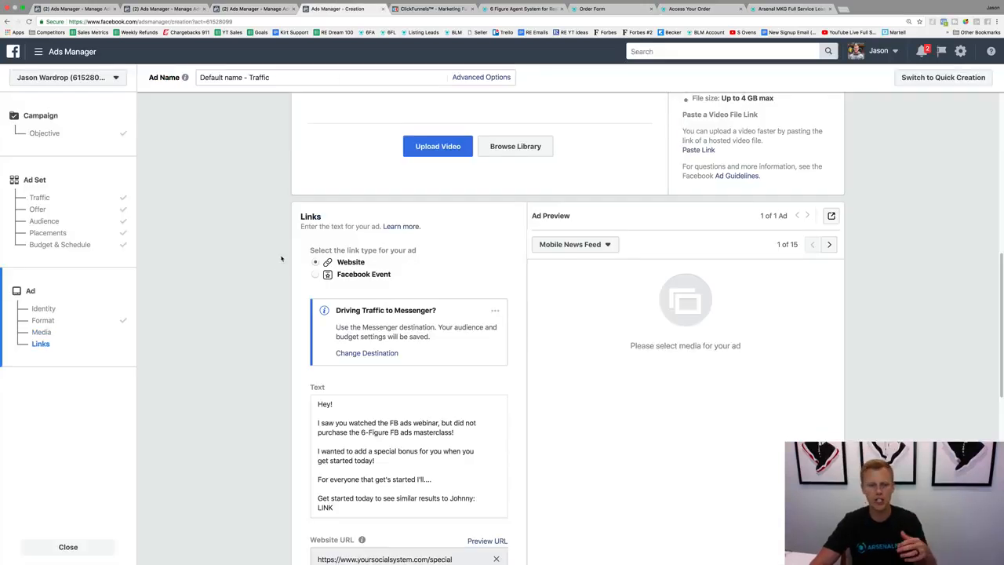